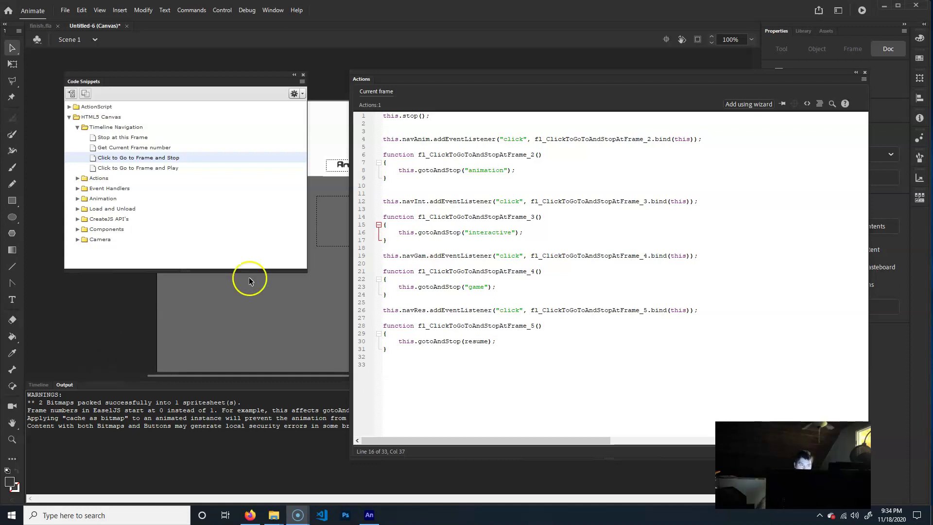
Close the Actions and Code Snippets windows and go to the Animation page on frame 2 of the timeline
click(864, 73)
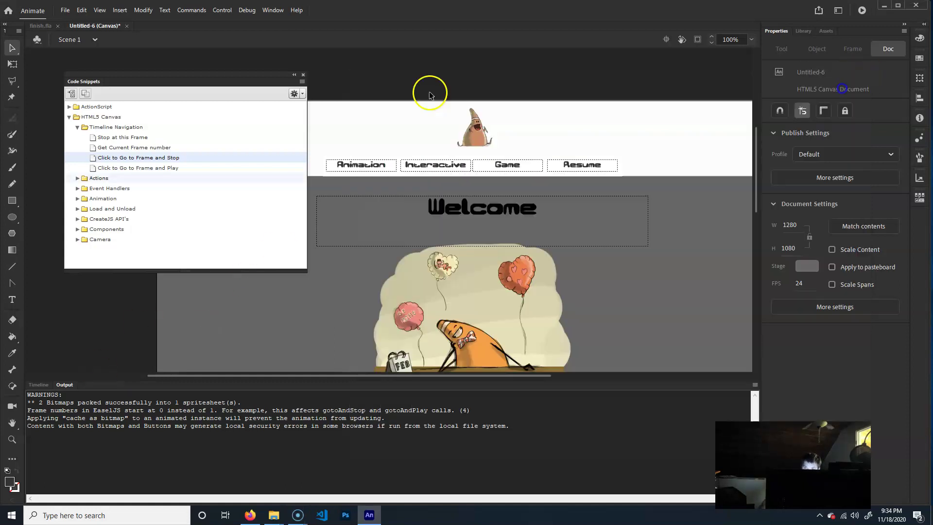
click(302, 76)
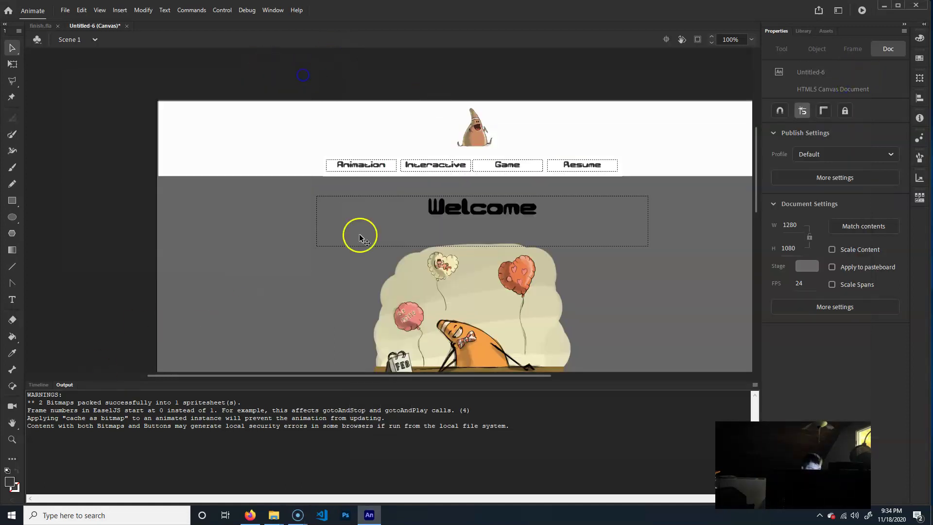
click(40, 385)
click(255, 427)
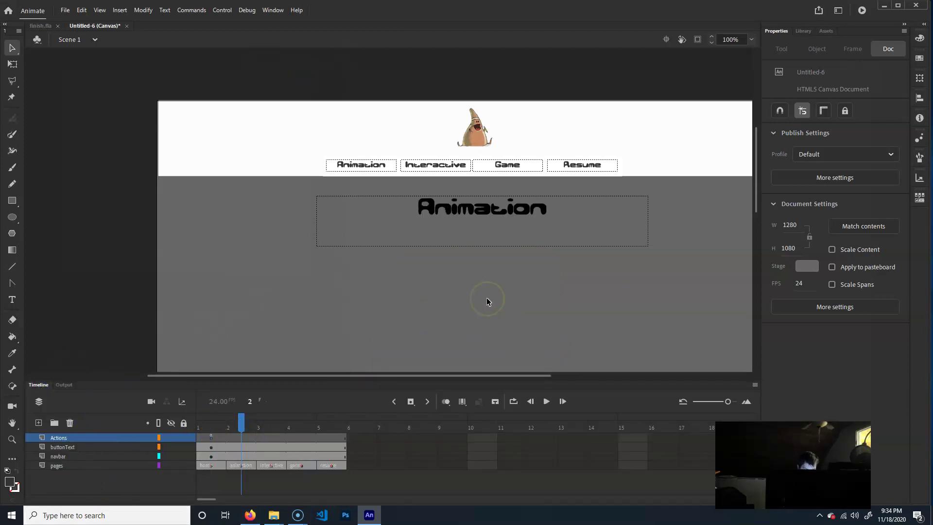
drag(633, 356, 572, 235)
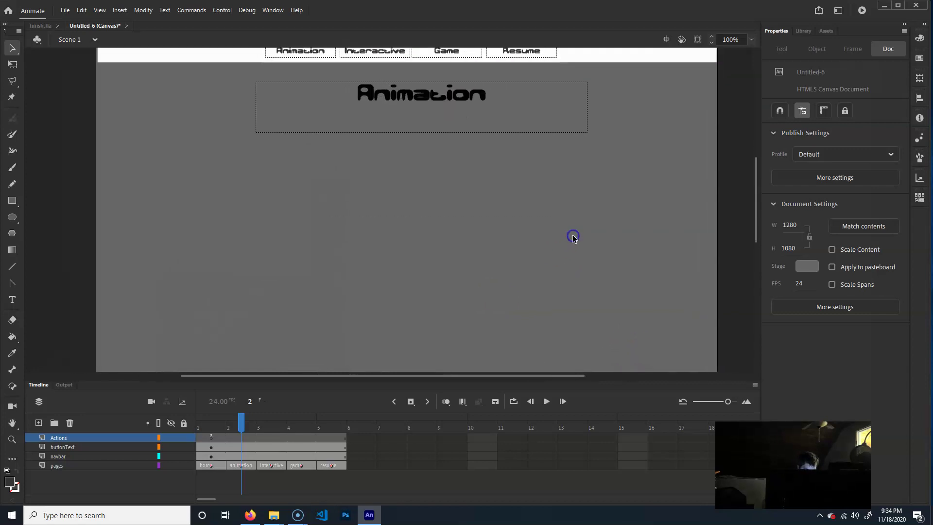
key(ctrl+minus)
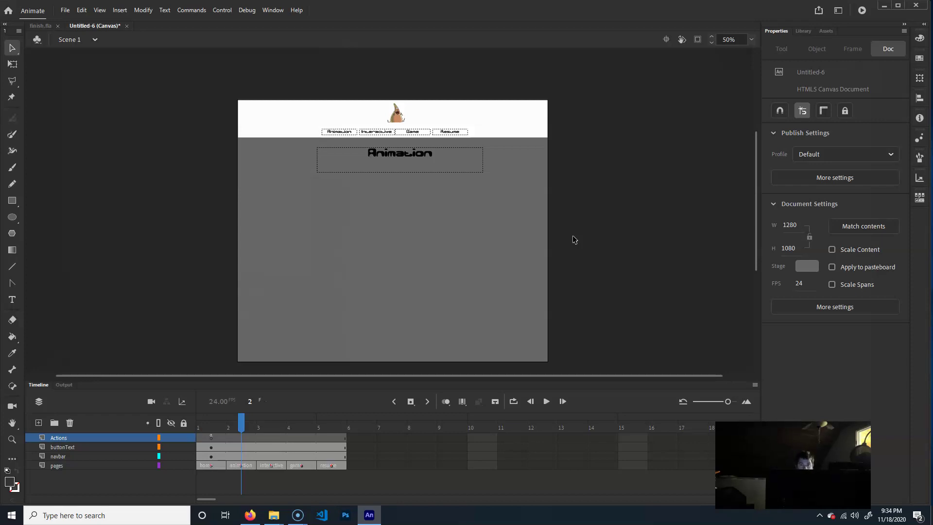
Show the document's library and open the list of available components
click(806, 31)
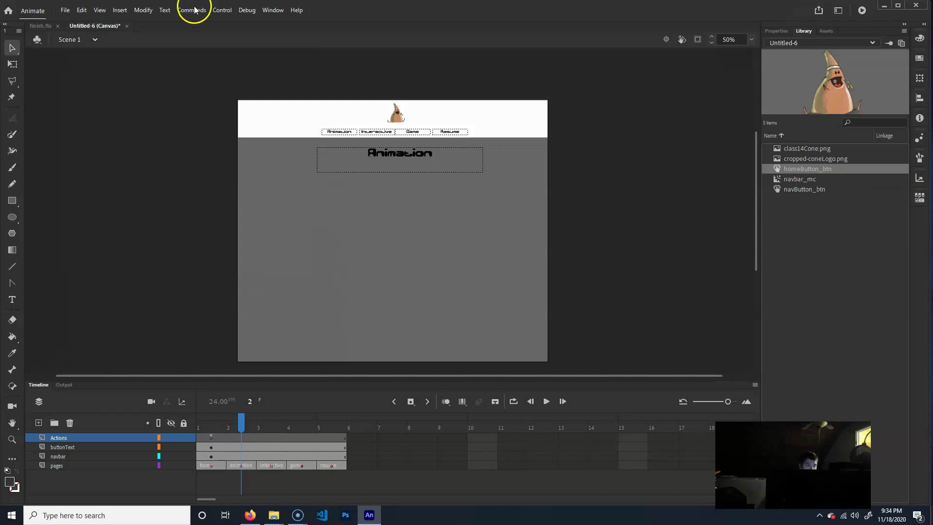
click(267, 10)
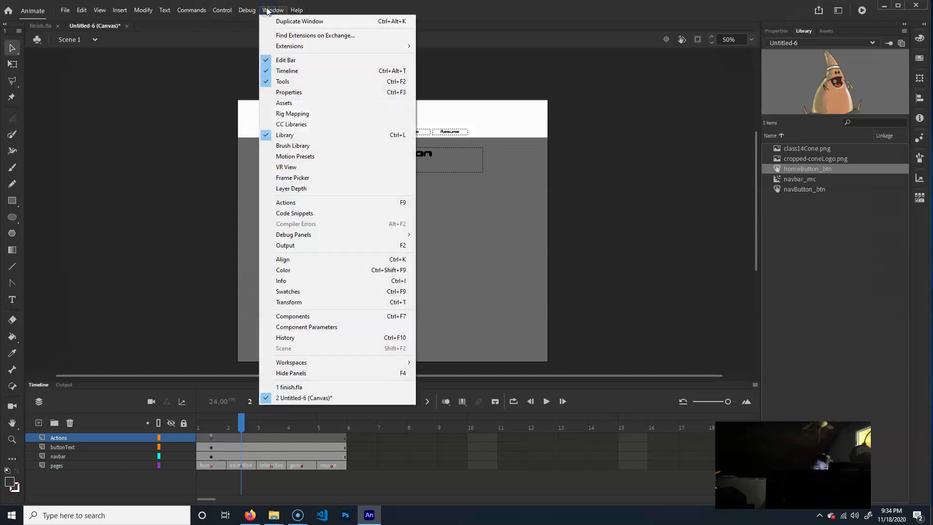
click(320, 317)
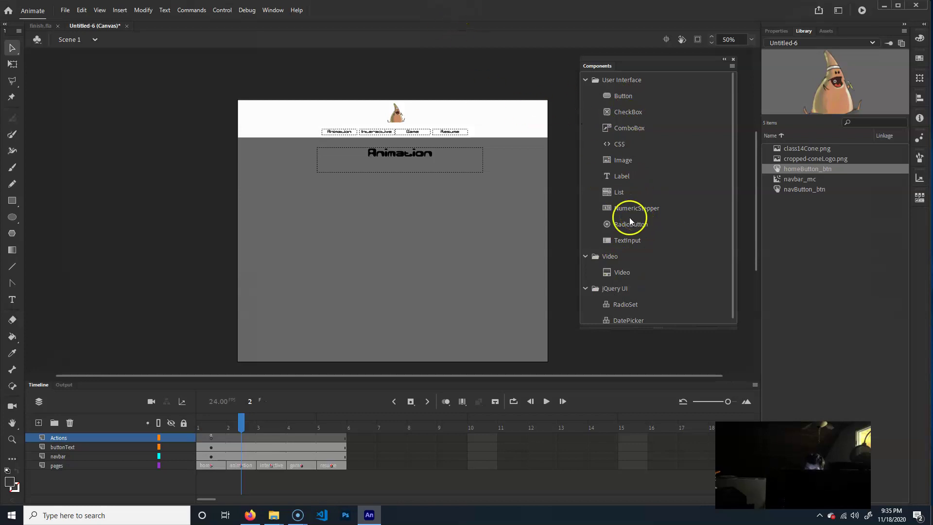
Place a Button component on the stage below the Animation heading, near the page's left side
drag(616, 105, 302, 267)
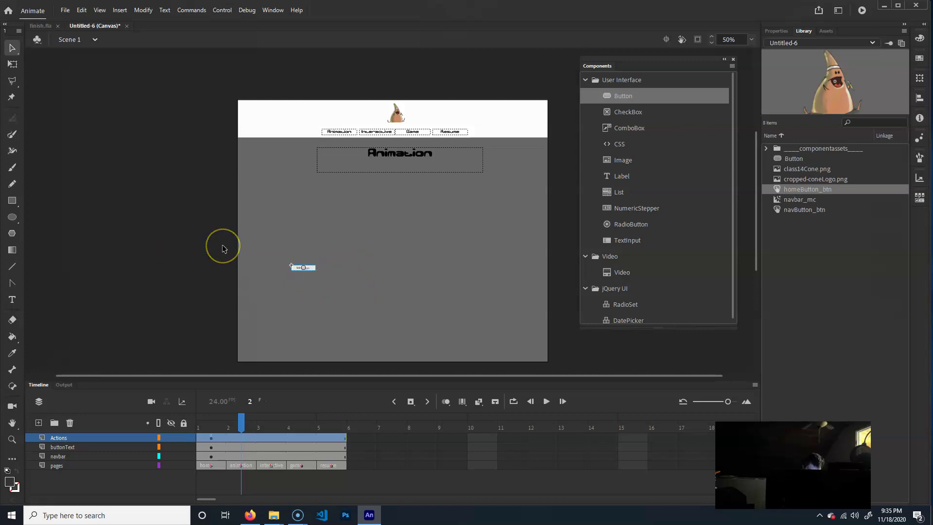
key(ctrl+equal)
key(ctrl+equal)
key(ctrl+minus)
key(ctrl+minus)
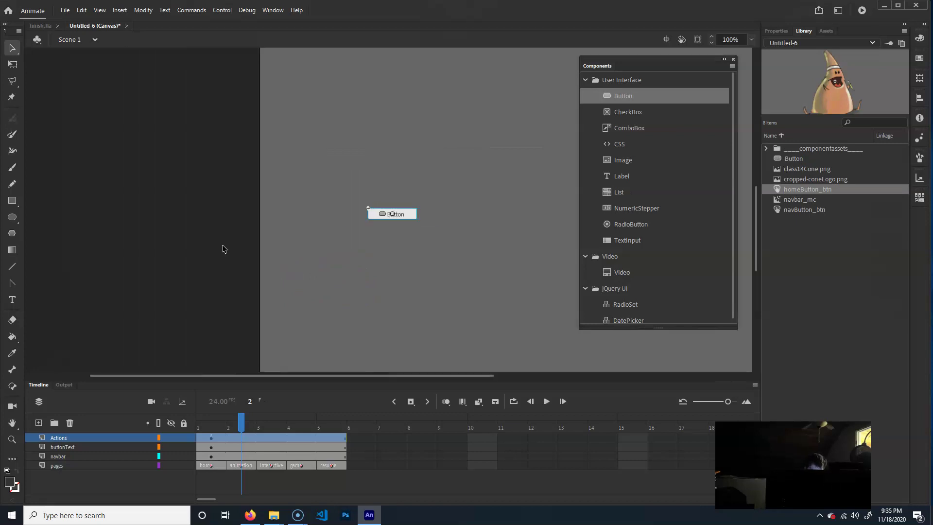
Test the movie in the browser, try the Button component, and close the preview
key(ctrl+Return)
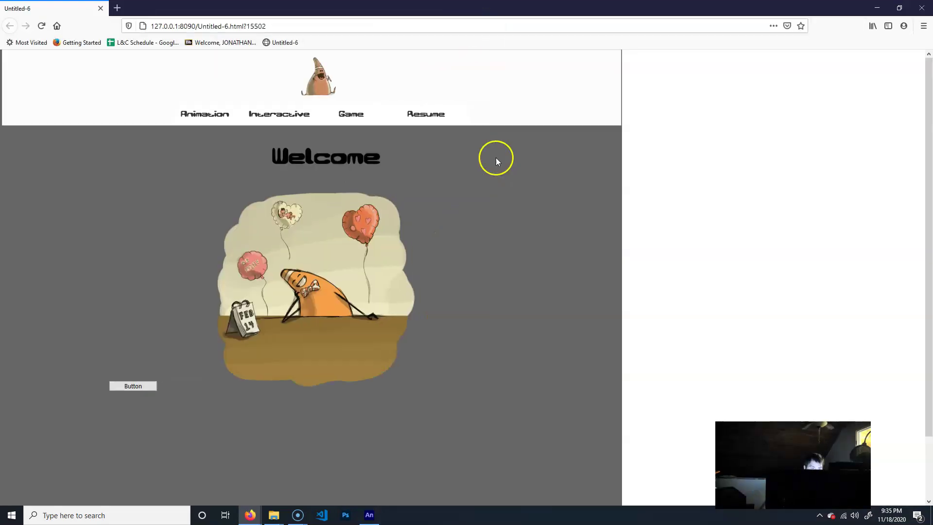
click(145, 386)
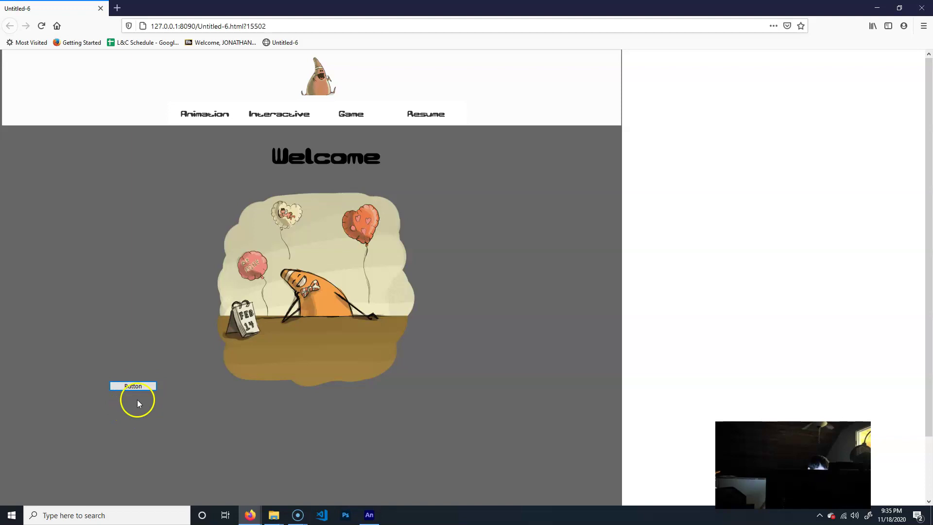
click(916, 7)
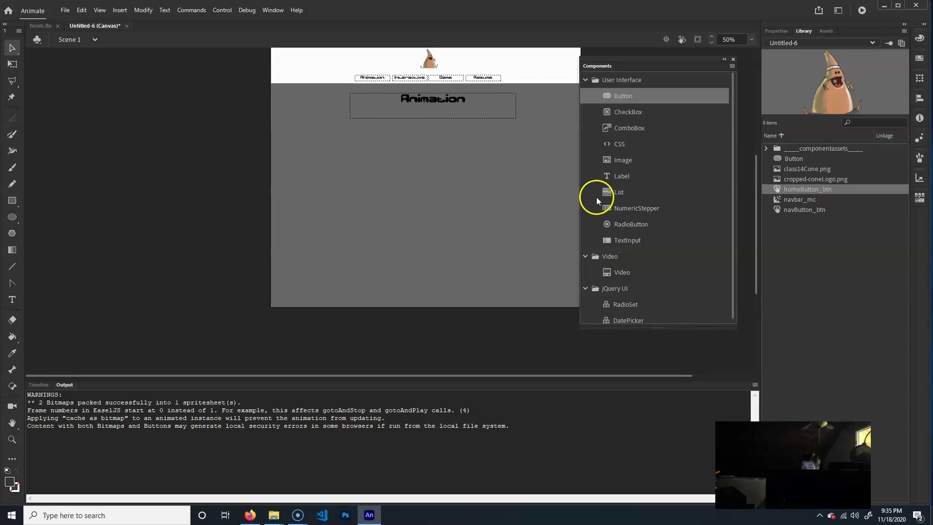
Place a Video component below the Animation heading at about X 456, Y 380 and close the component list
click(617, 270)
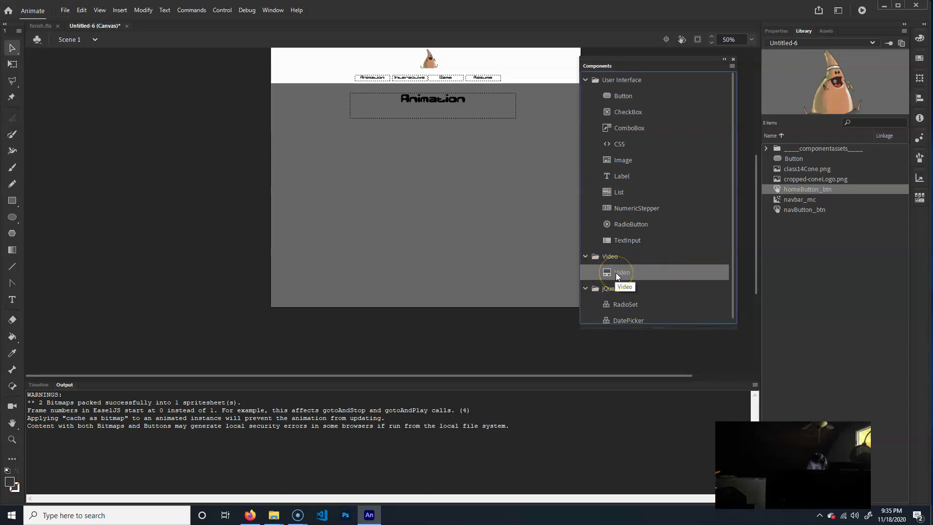
click(652, 271)
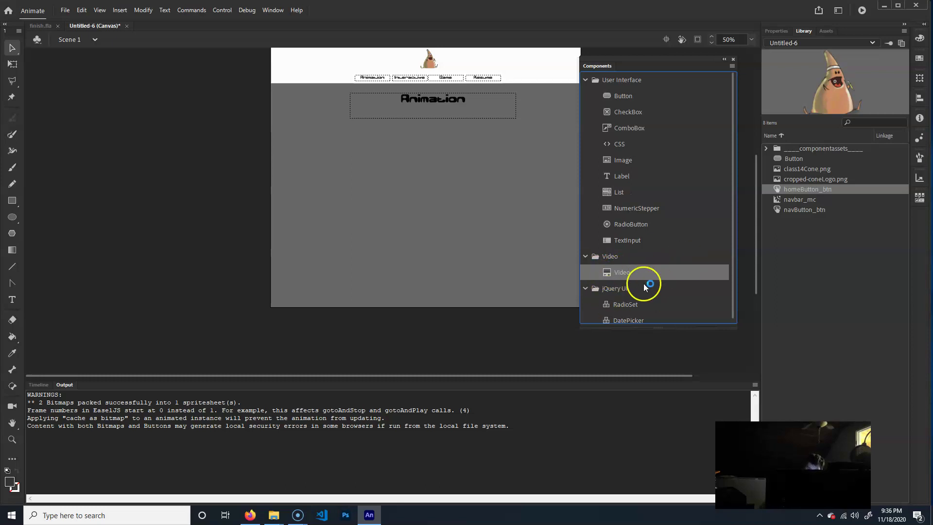
drag(439, 197, 441, 197)
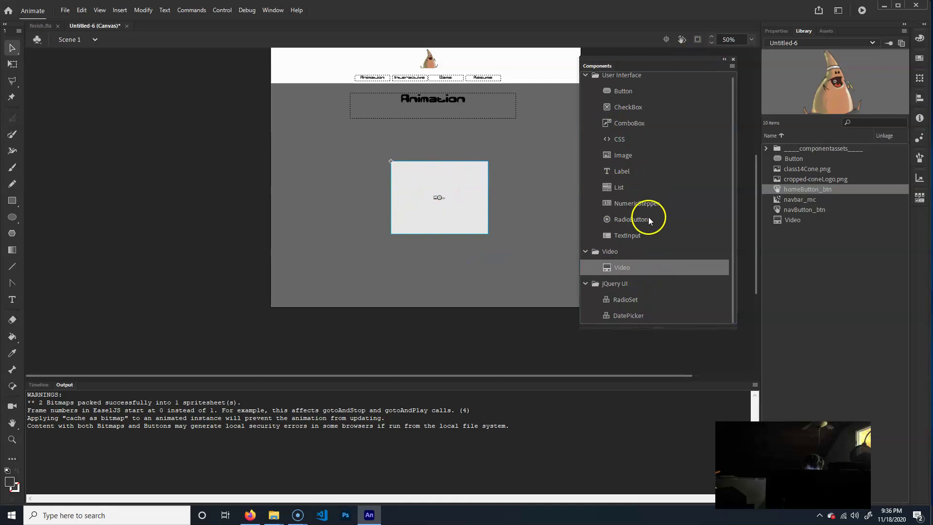
click(733, 60)
drag(463, 193, 452, 170)
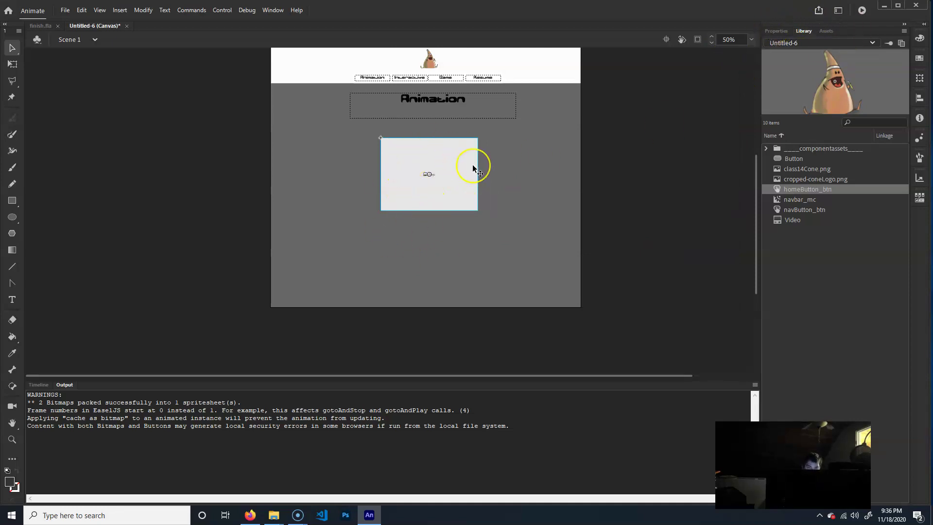
Set the Video component's source to coneWeek03Lab.mp4 from classMaterials\MM\wk03, matching the source dimensions
click(779, 31)
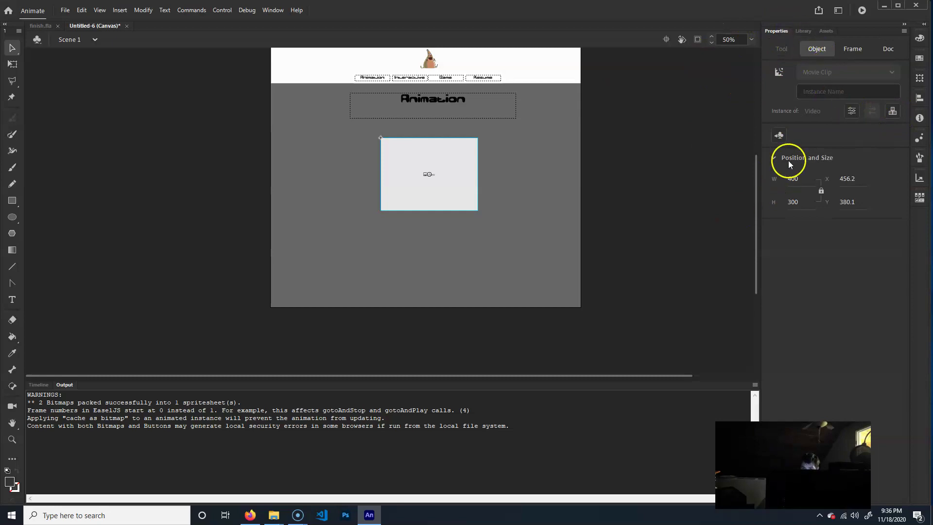
click(894, 114)
drag(483, 232, 659, 99)
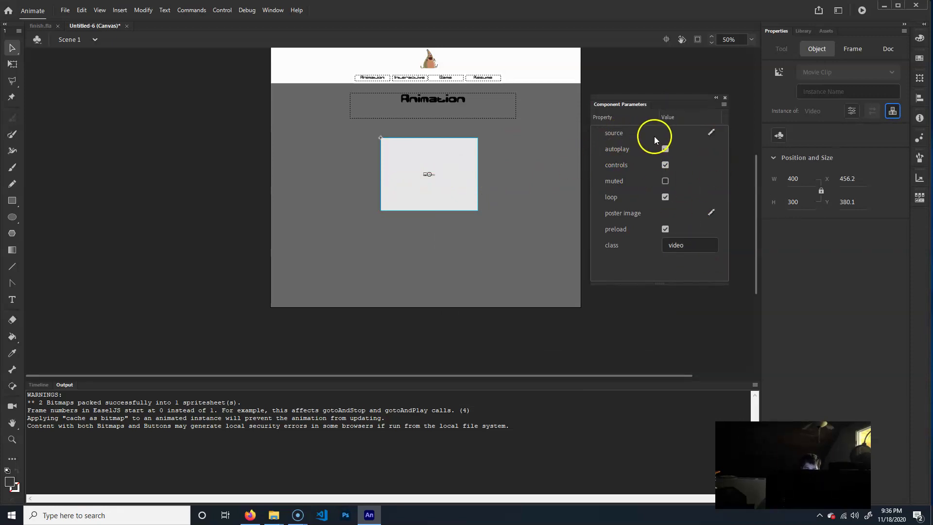
click(711, 132)
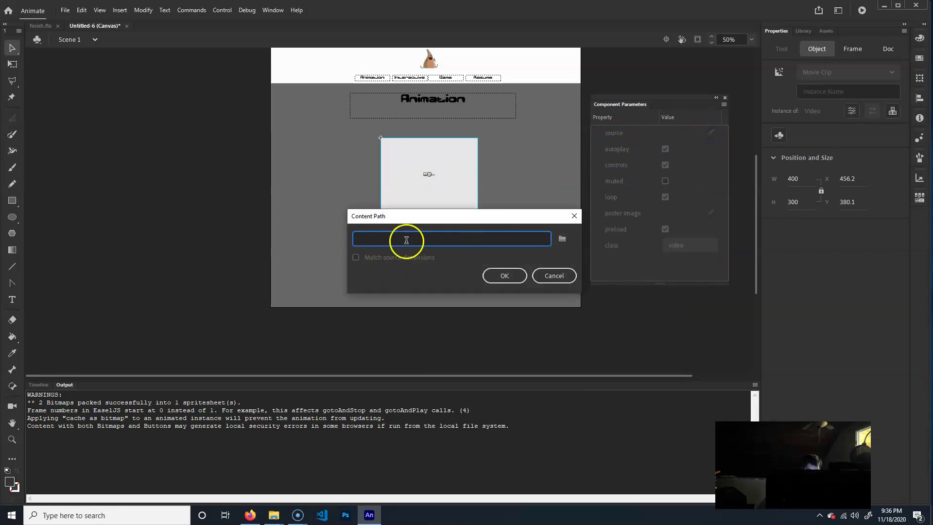
click(562, 238)
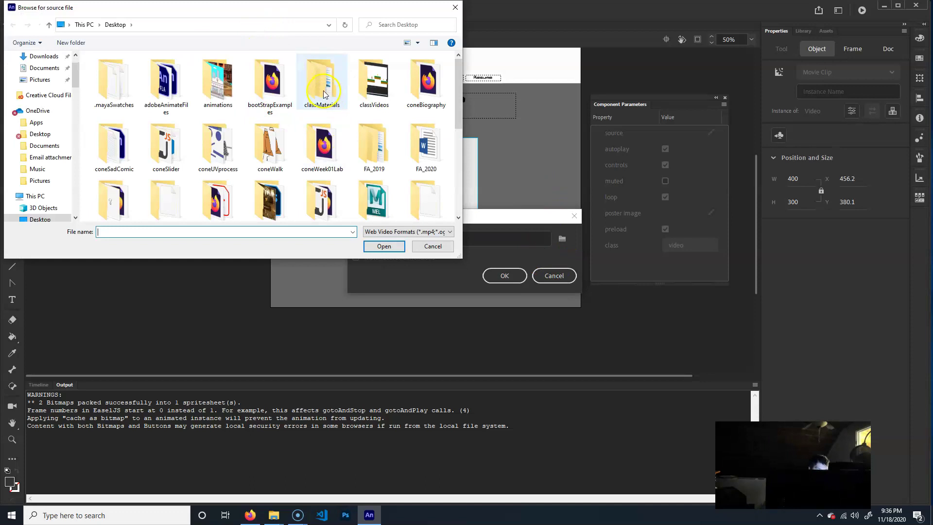
double_click(324, 94)
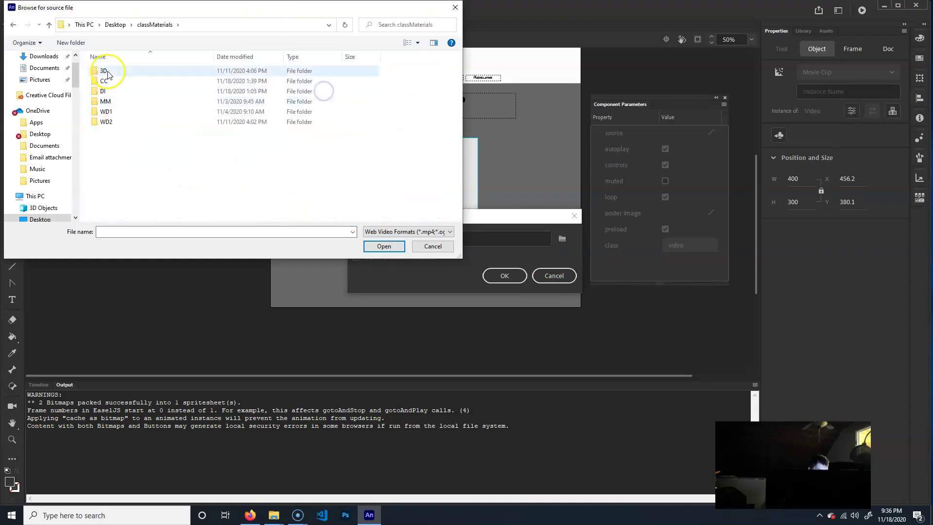
click(113, 101)
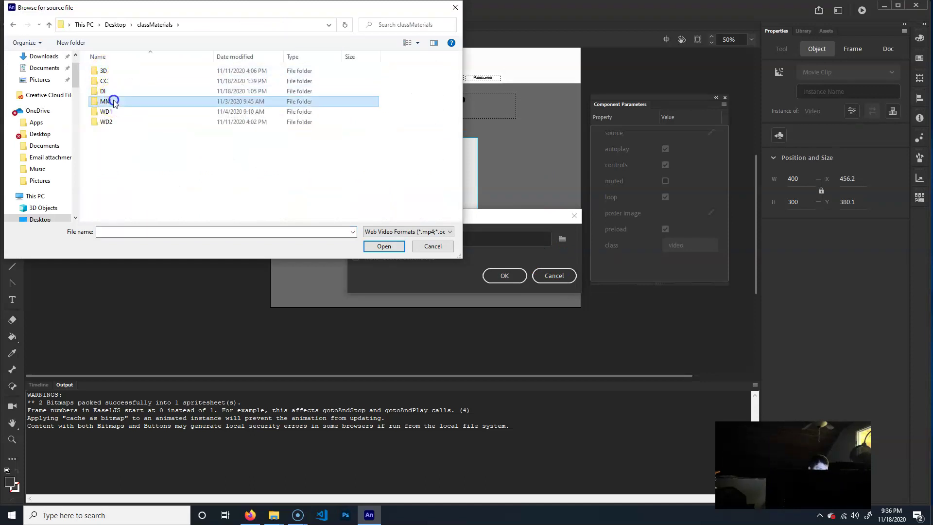
double_click(113, 101)
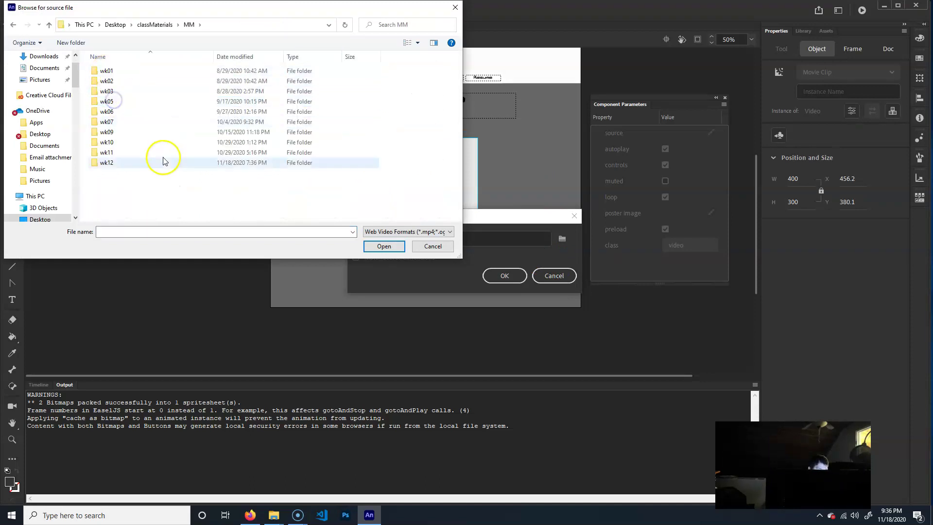
click(125, 92)
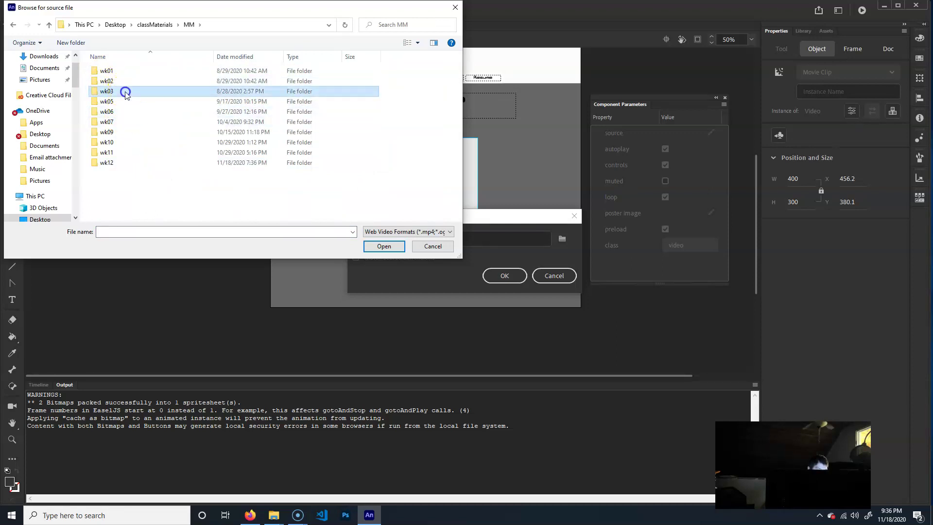
double_click(125, 92)
click(113, 81)
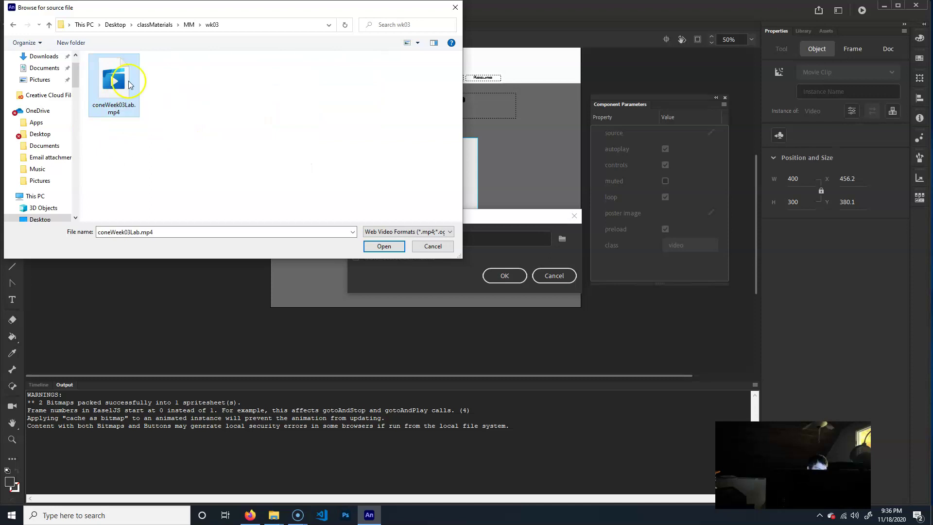
click(384, 246)
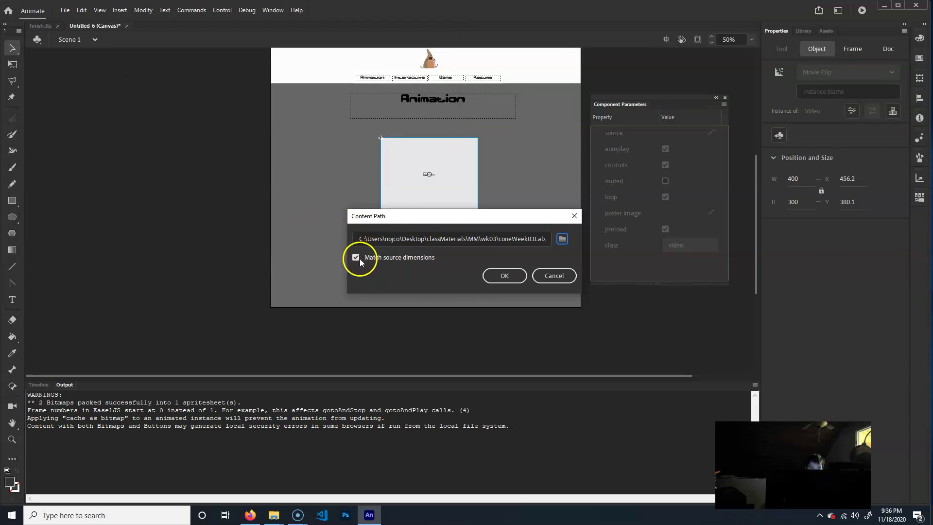
click(505, 275)
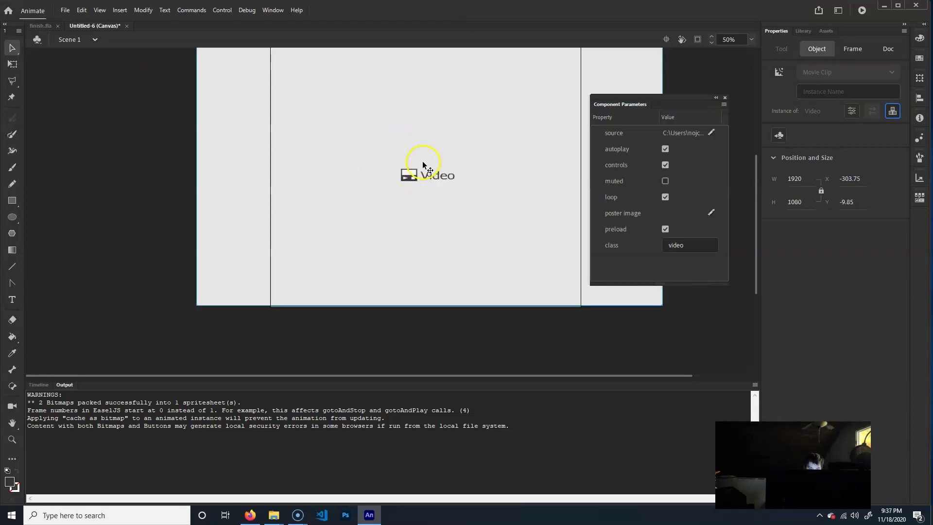
Scale the video down to about 1060 by 596 and place it below the Animation heading at about X 114, Y 354
key(ctrl+minus)
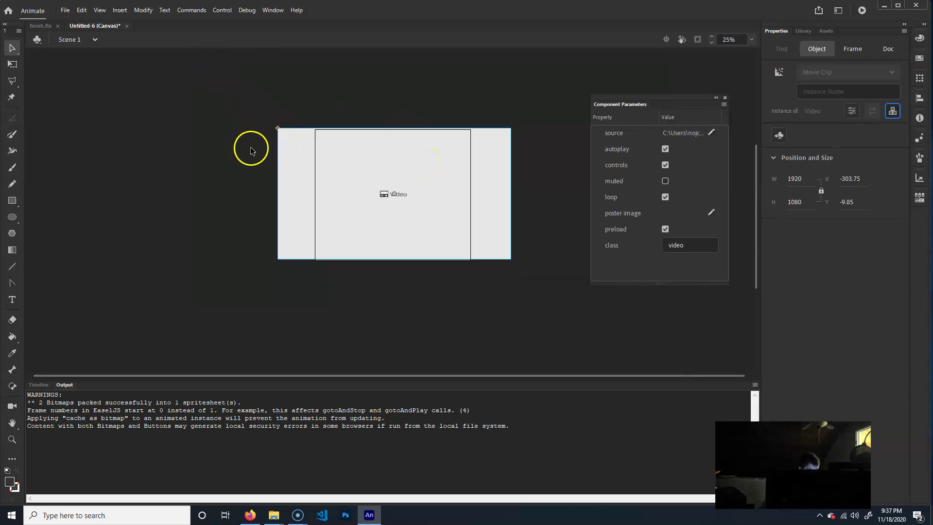
key(q)
drag(279, 129, 326, 165)
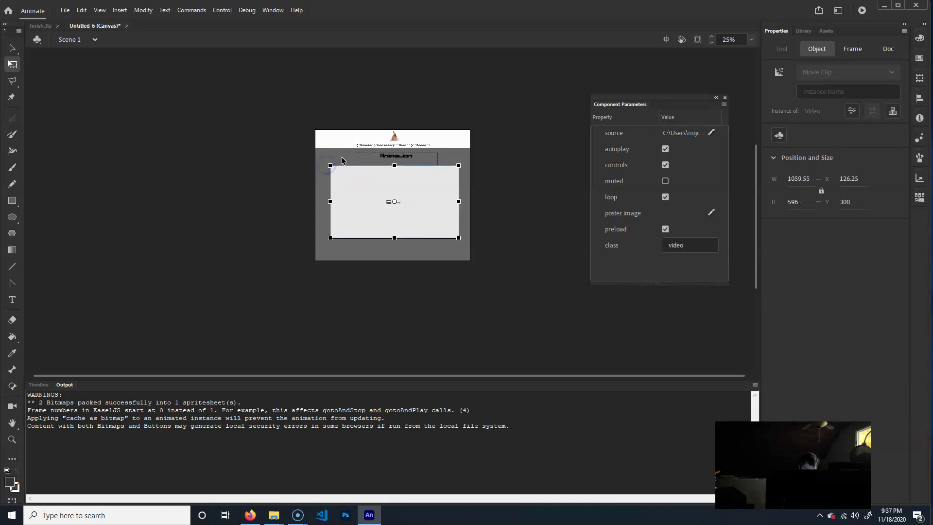
key(ctrl+equal)
key(ctrl+equal)
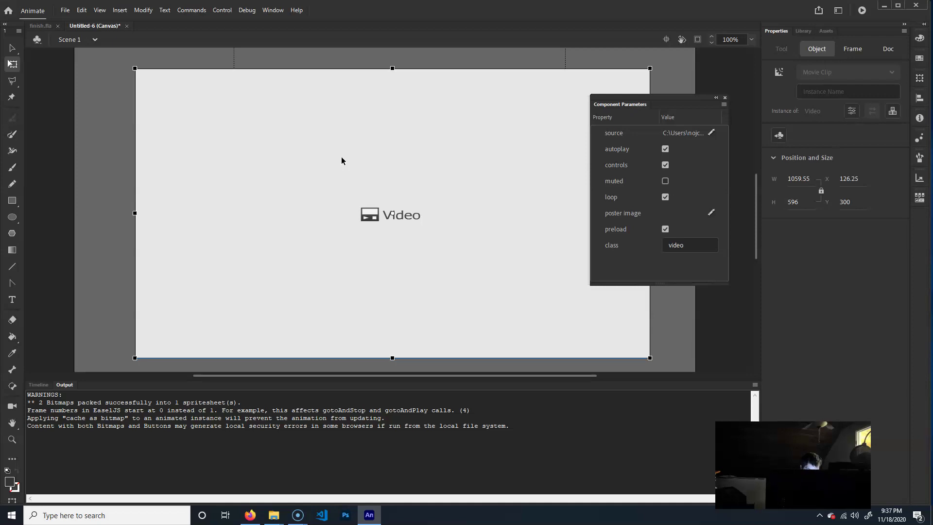
key(ctrl+minus)
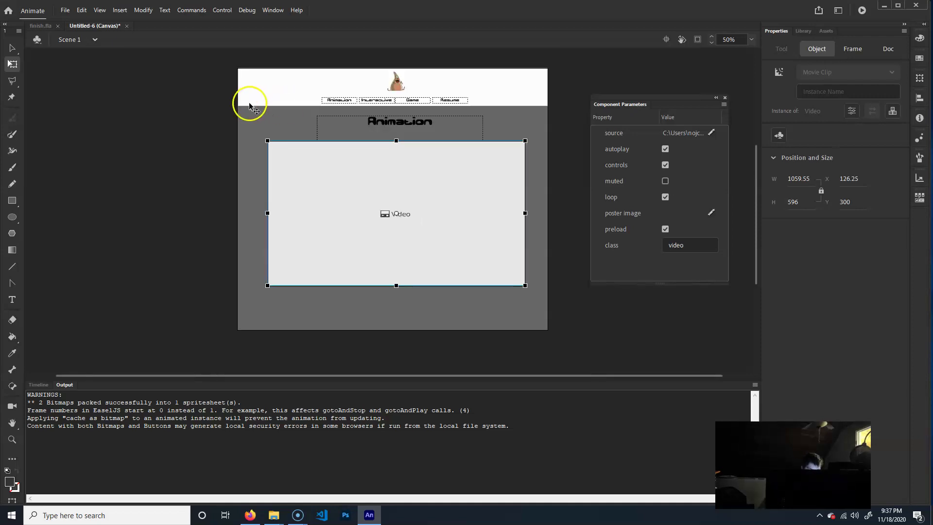
drag(402, 181, 399, 189)
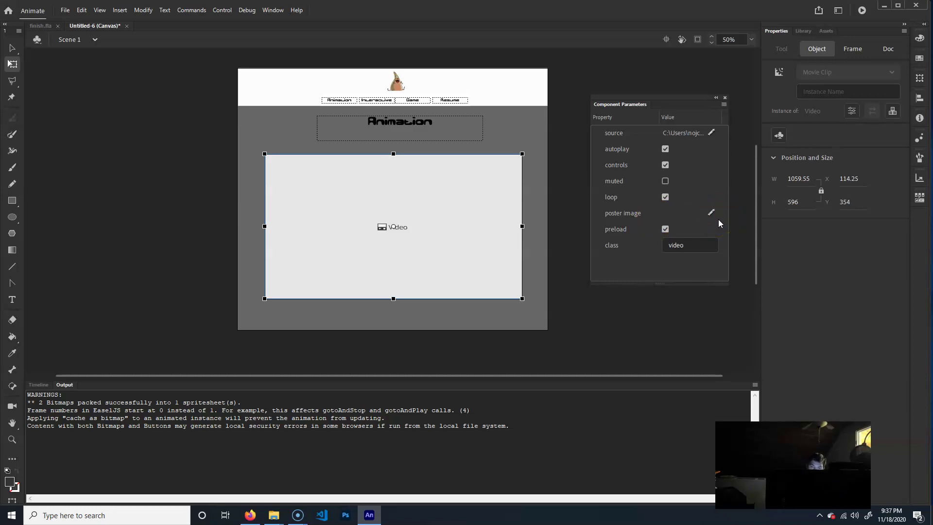
Test the movie with the embedded video in the browser and return to the timeline
key(ctrl+Return)
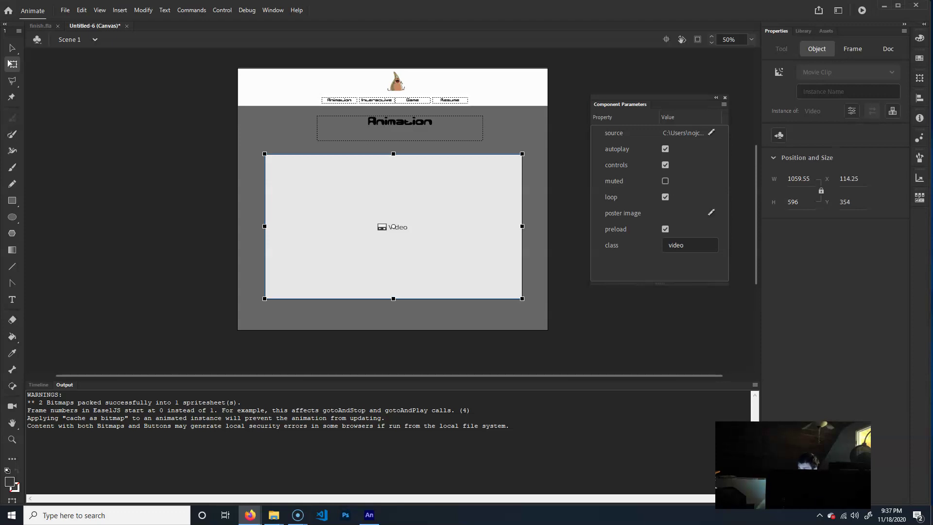
click(38, 384)
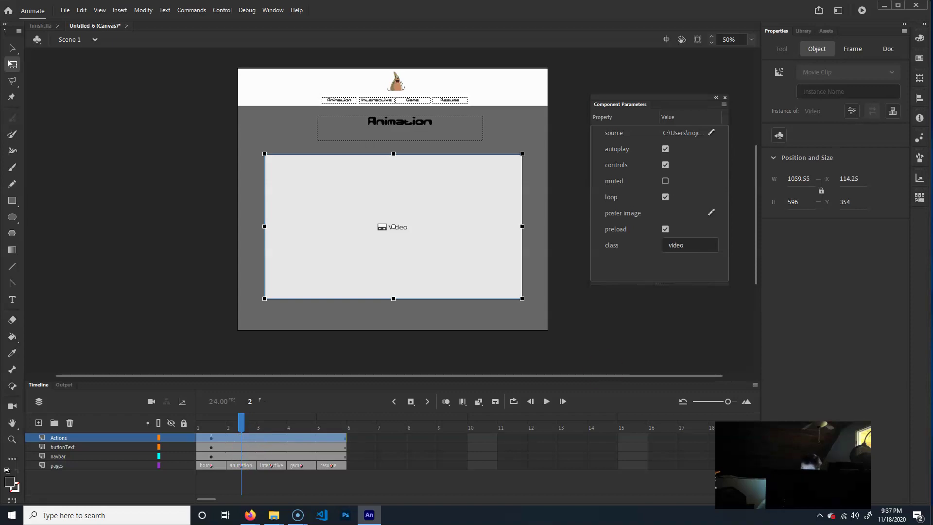
key(alt+Tab)
key(alt+Tab)
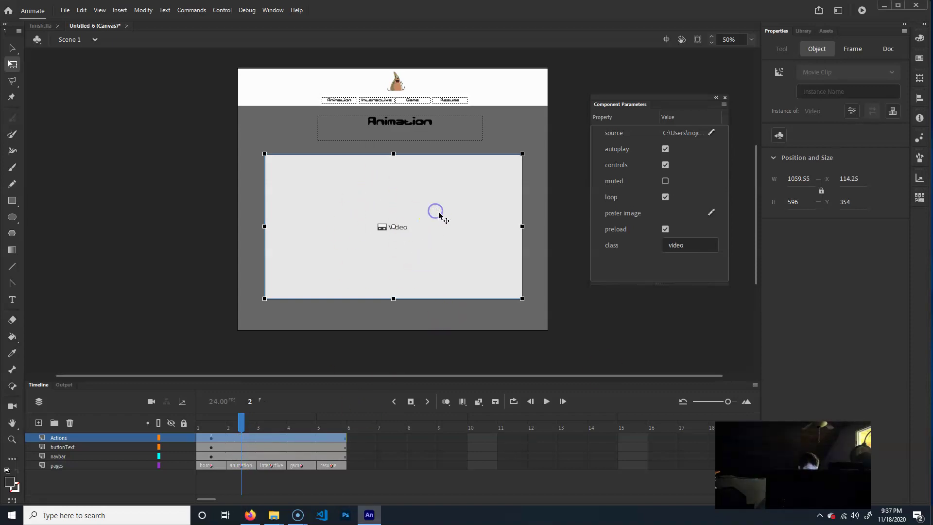
key(Delete)
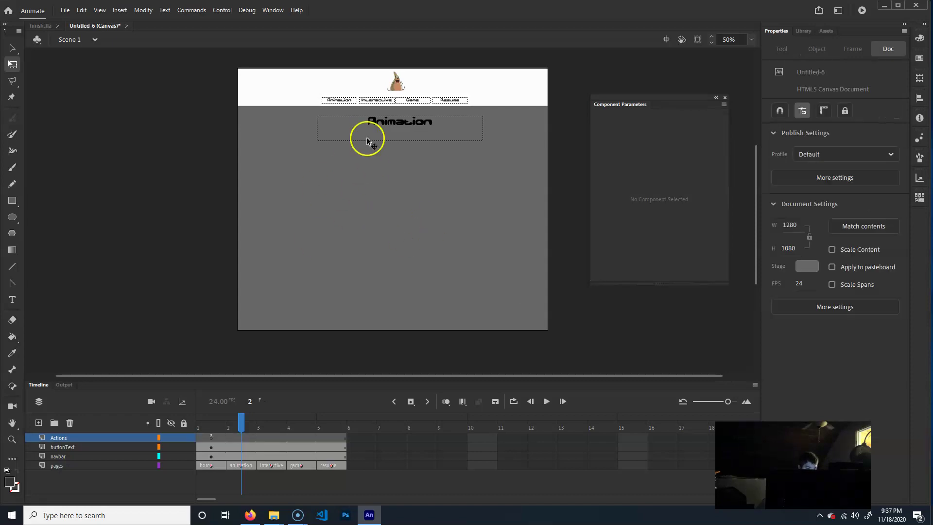
key(ctrl+z)
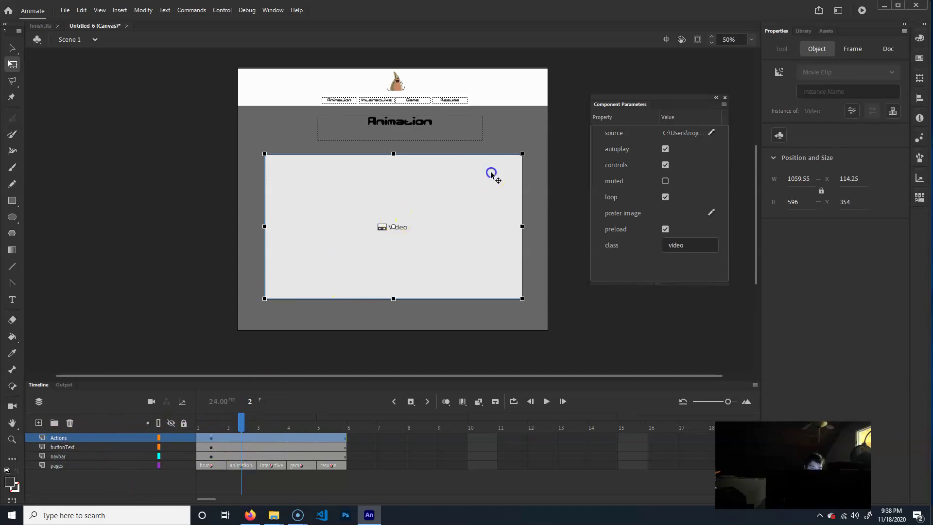
key(Delete)
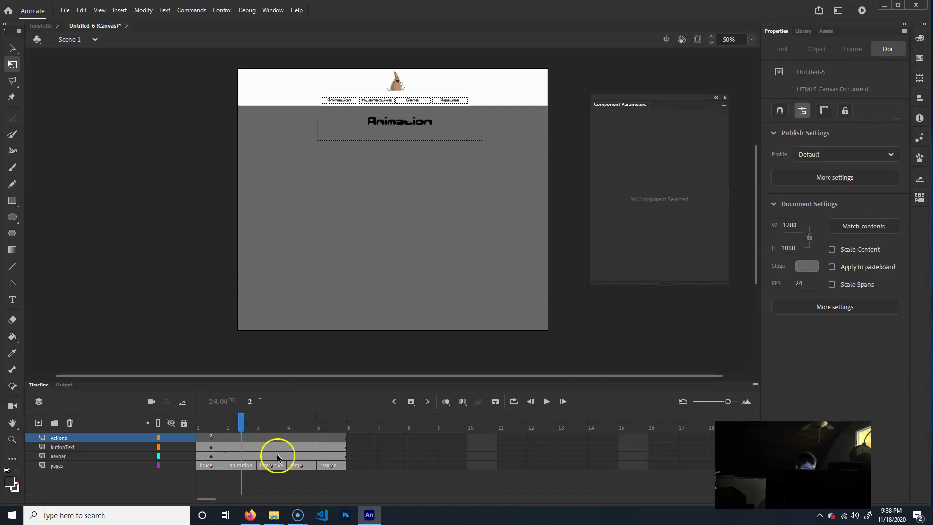
click(239, 465)
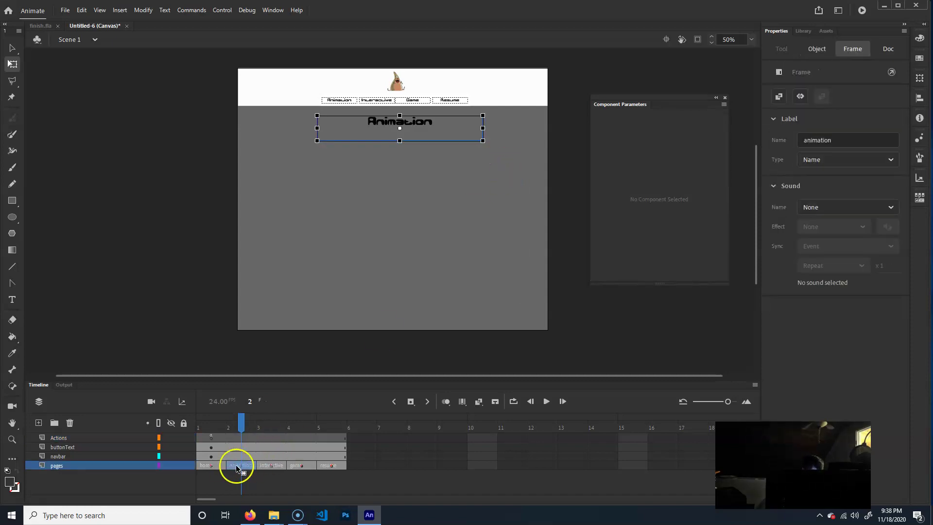
key(ctrl+z)
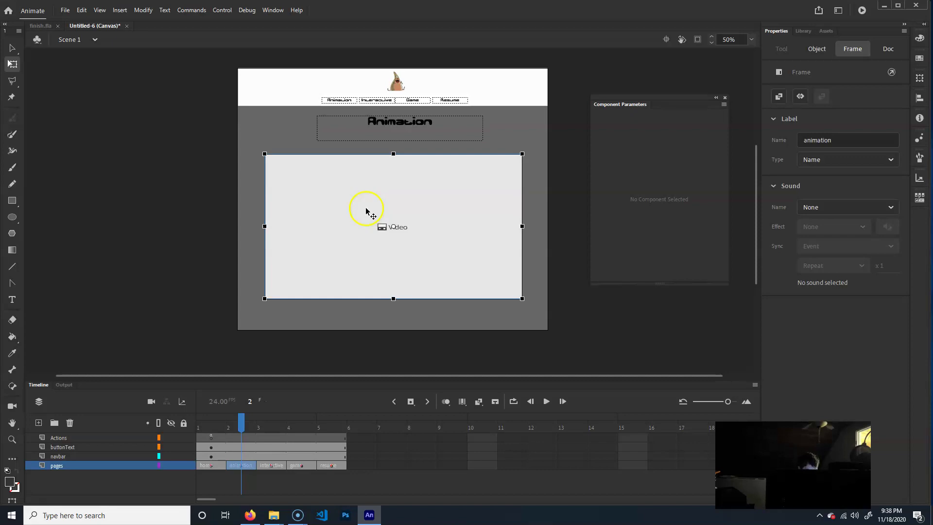
Test the movie in the browser, play and scrub the video on the Animation page, and return to Animate
key(ctrl+Return)
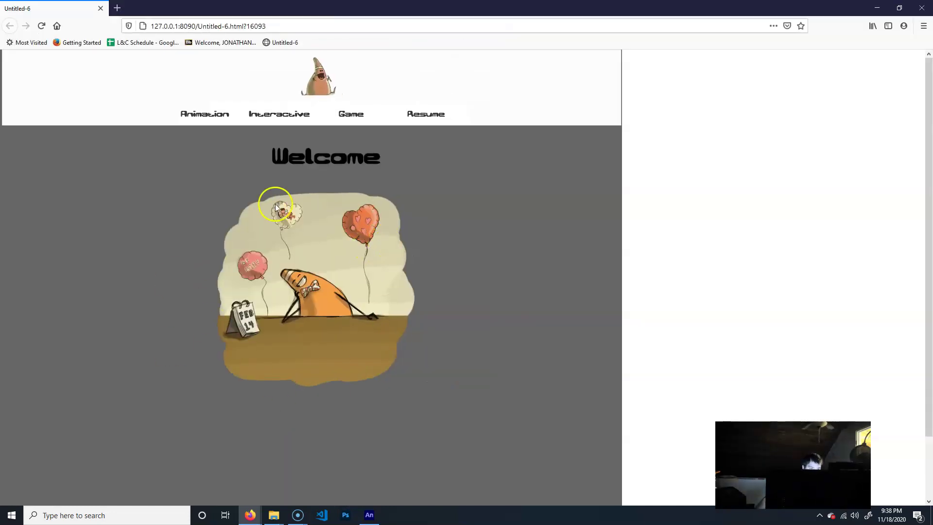
click(203, 120)
scroll(602, 414, down, 1)
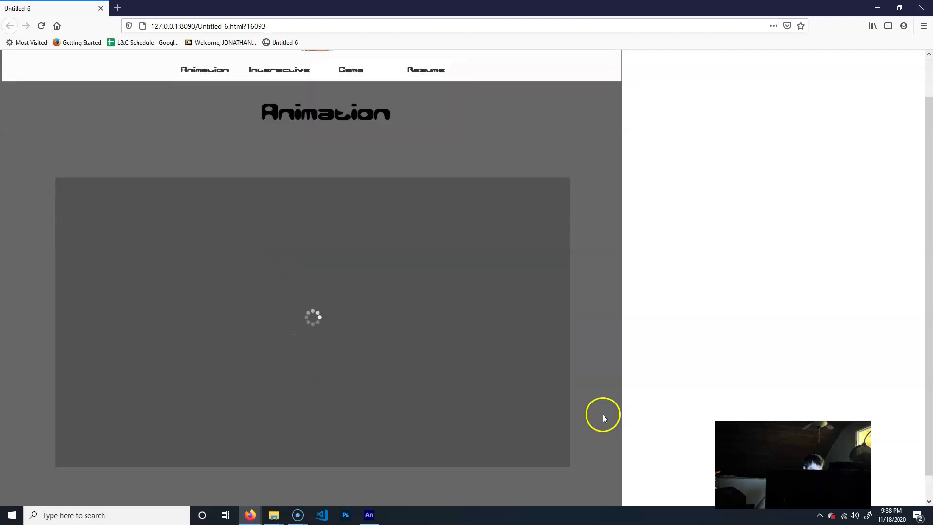
scroll(603, 414, down, 1)
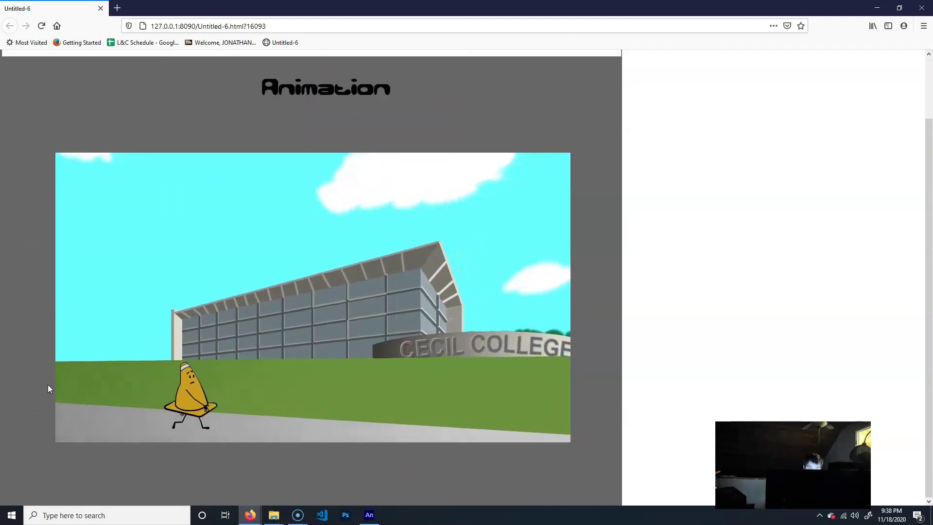
mouse_move(109, 417)
click(68, 432)
drag(286, 434, 148, 433)
drag(256, 440, 96, 432)
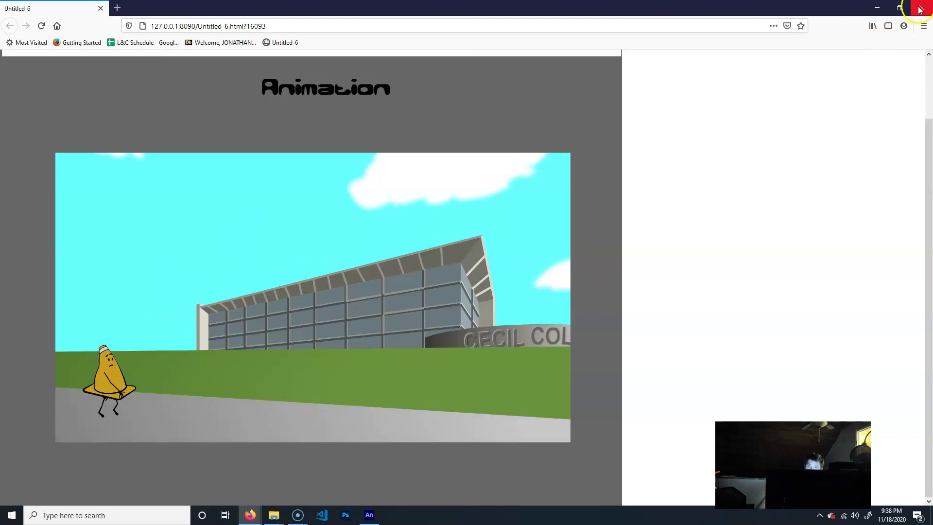
key(alt+Tab)
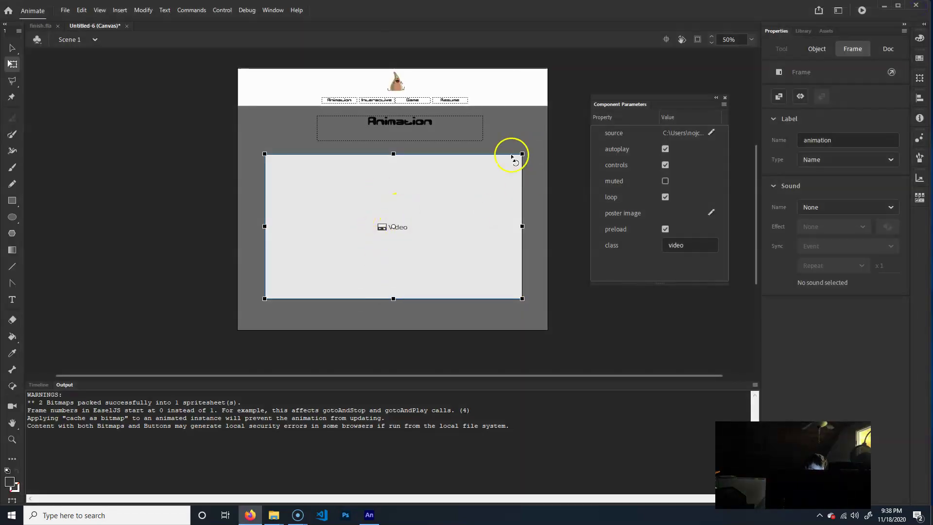
Turn off autoplay and controls for the Video component and close its component parameters
click(665, 150)
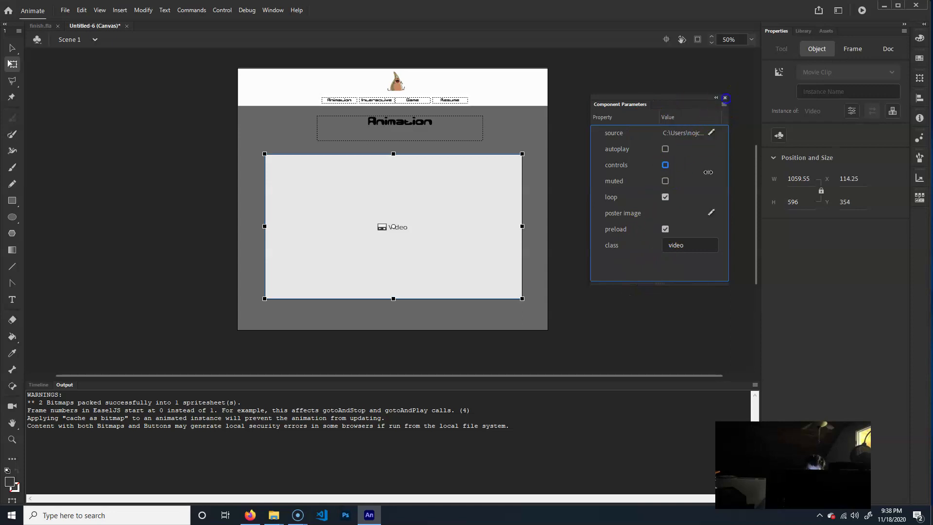
click(725, 99)
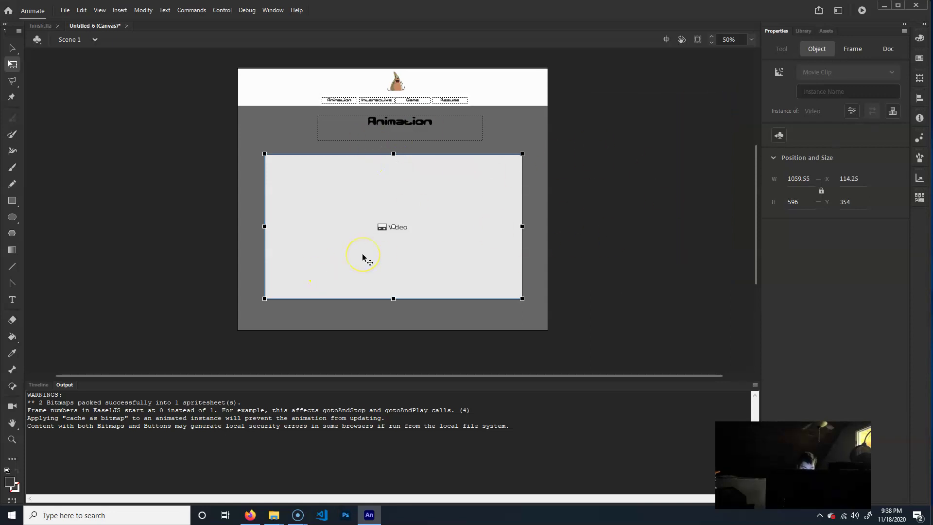
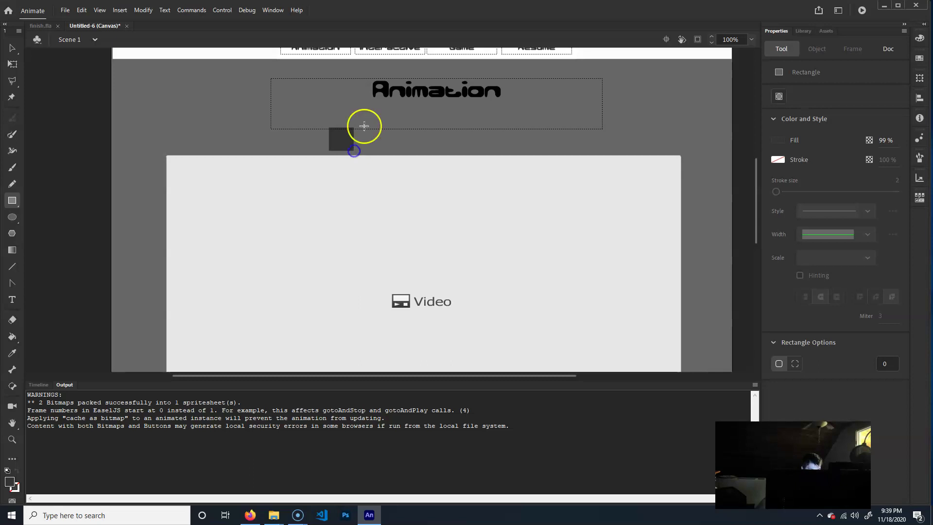
Duplicate the small dark square above the video, placing the copy to its right at about X 497, Y 300
key(v)
drag(342, 144, 366, 140)
click(148, 161)
click(333, 137)
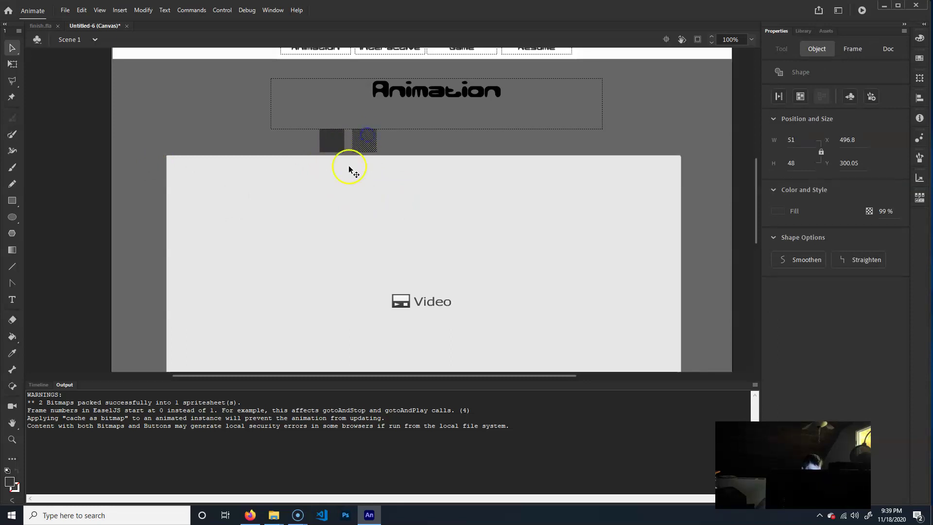
click(331, 140)
click(362, 143)
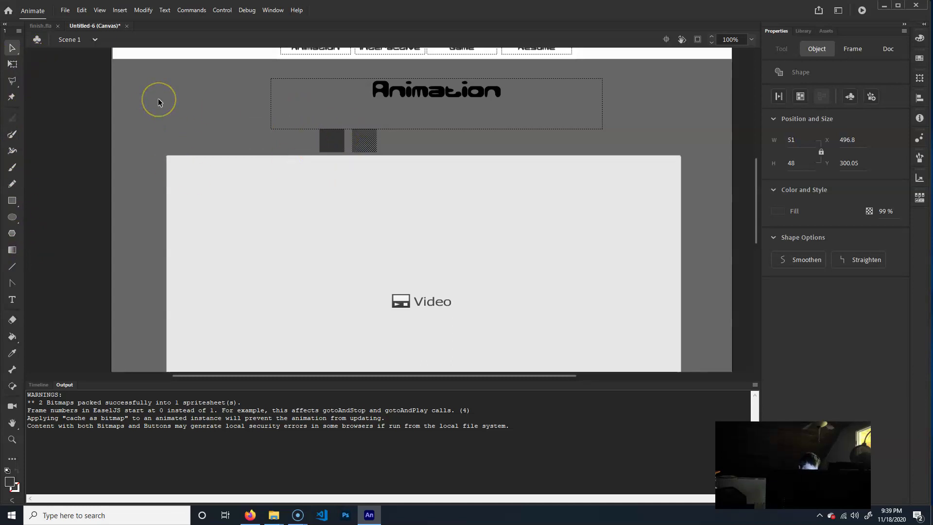
Reshape the left square into a right-pointing play triangle about 49 by 48, placed at about X 434, Y 300
key(ctrl+=)
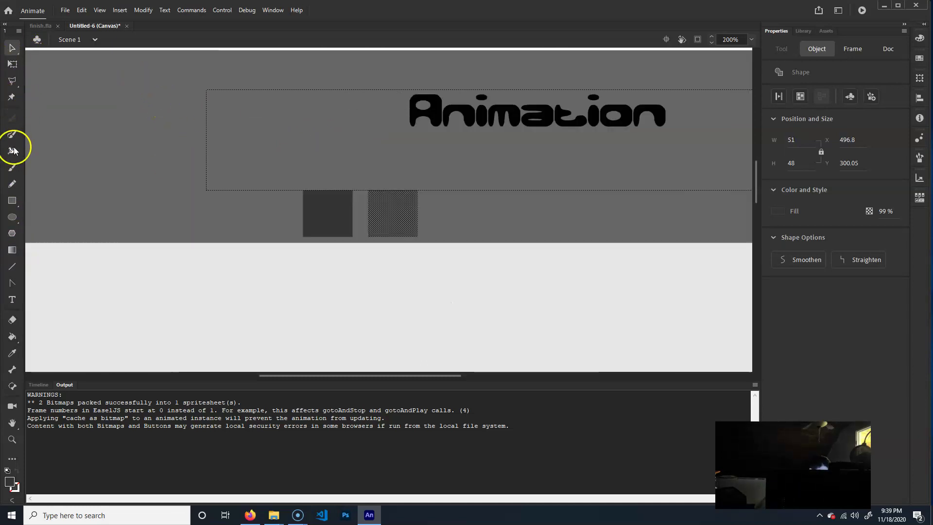
click(345, 209)
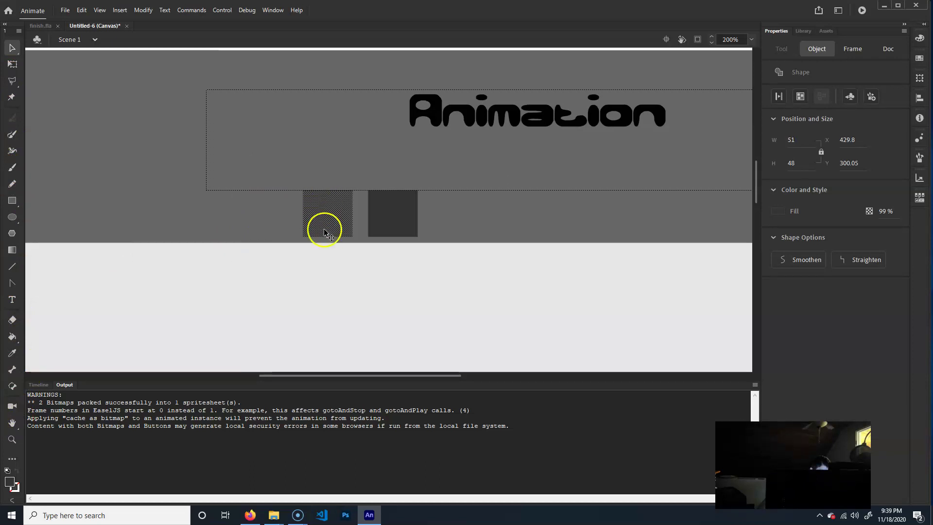
click(200, 198)
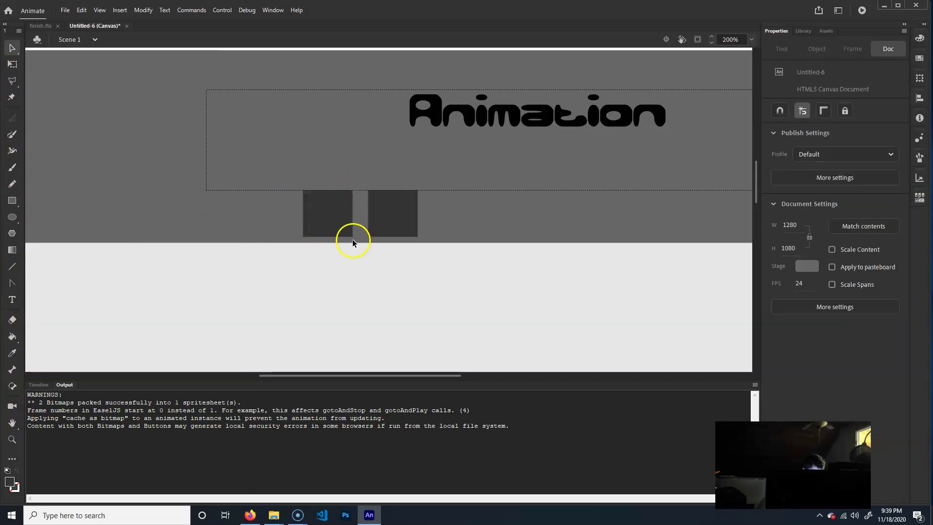
drag(354, 235, 352, 217)
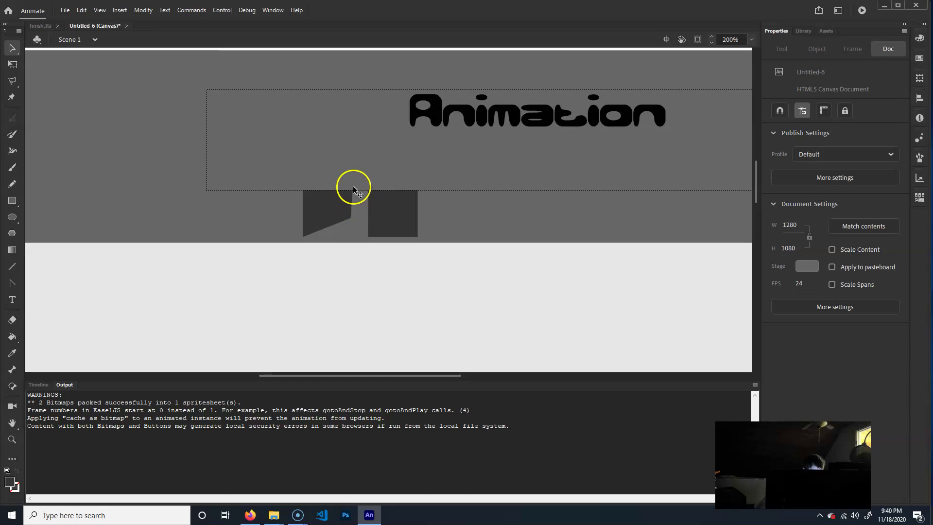
click(343, 204)
click(320, 208)
drag(322, 211, 352, 224)
click(359, 216)
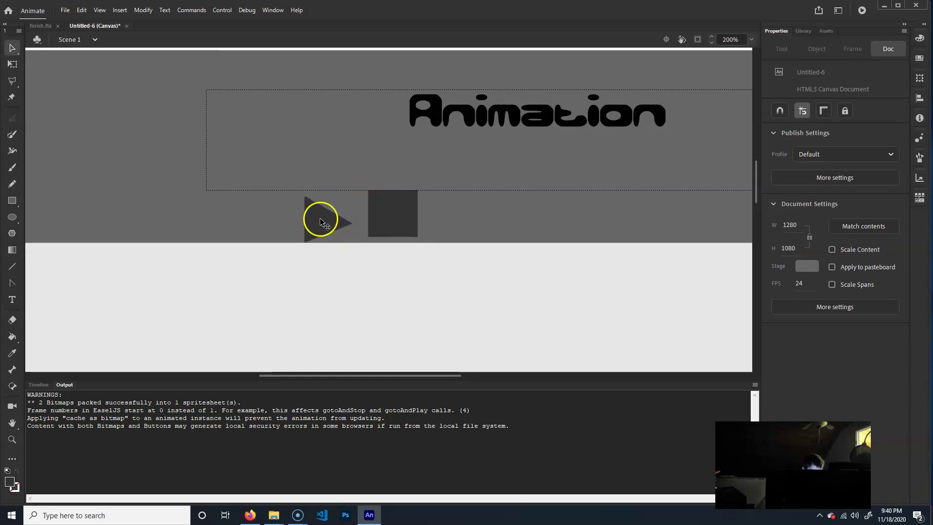
click(354, 219)
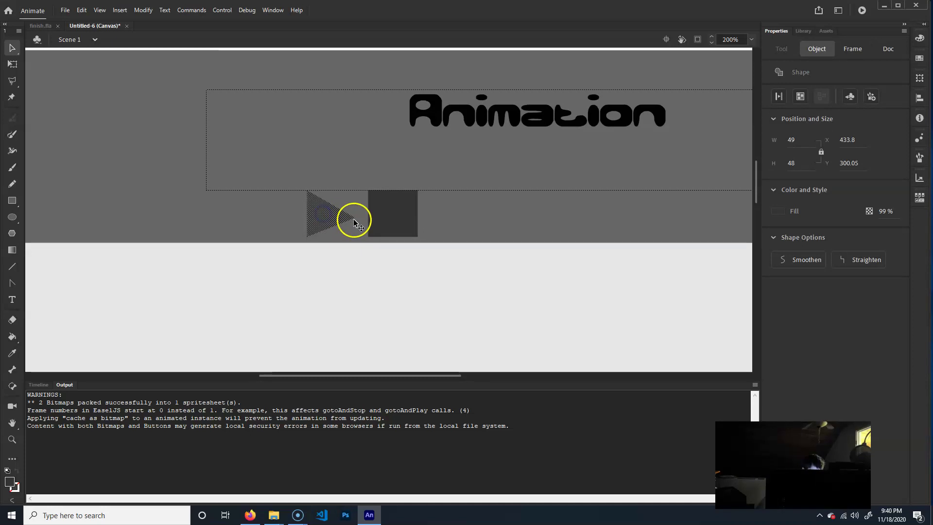
Pull in the play triangle's tip to make it about 35.5 wide and level the tip with the triangle's vertical centre
click(358, 234)
drag(354, 221, 356, 222)
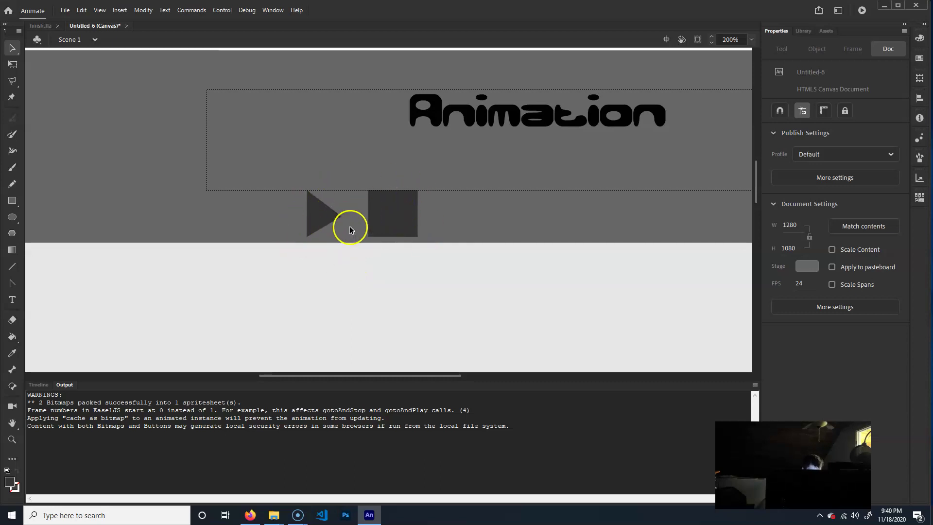
click(407, 224)
click(440, 217)
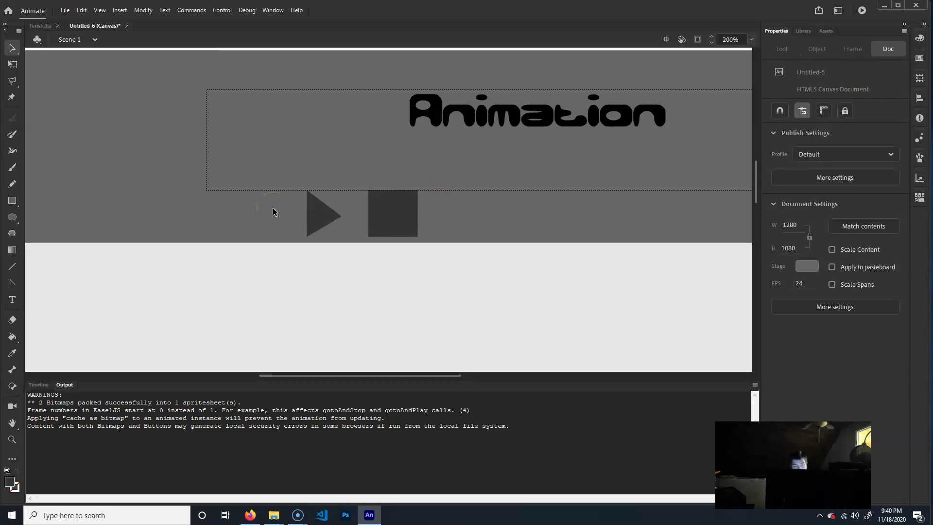
drag(343, 211, 338, 204)
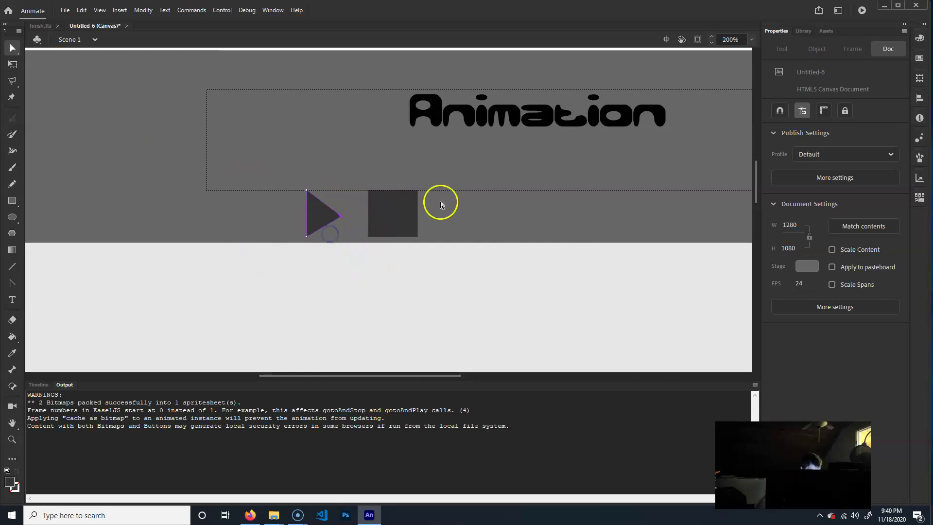
click(502, 173)
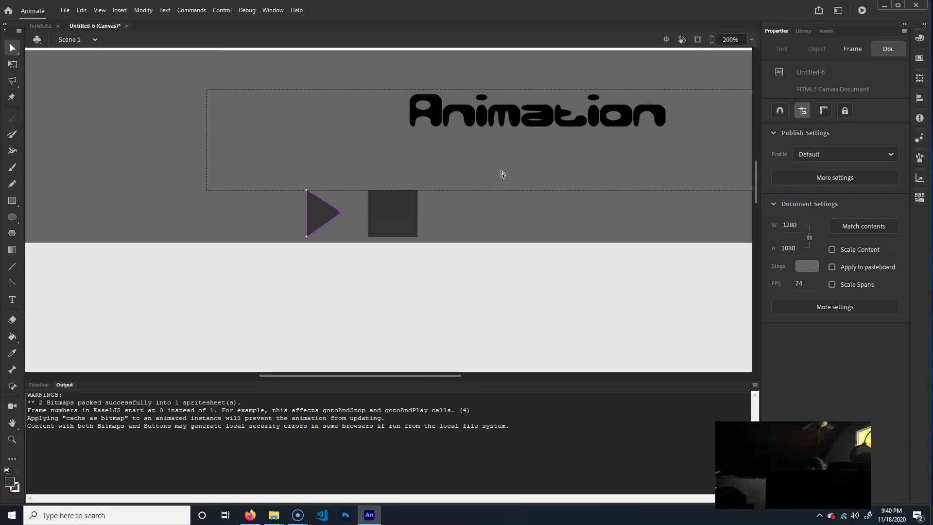
click(22, 79)
click(13, 47)
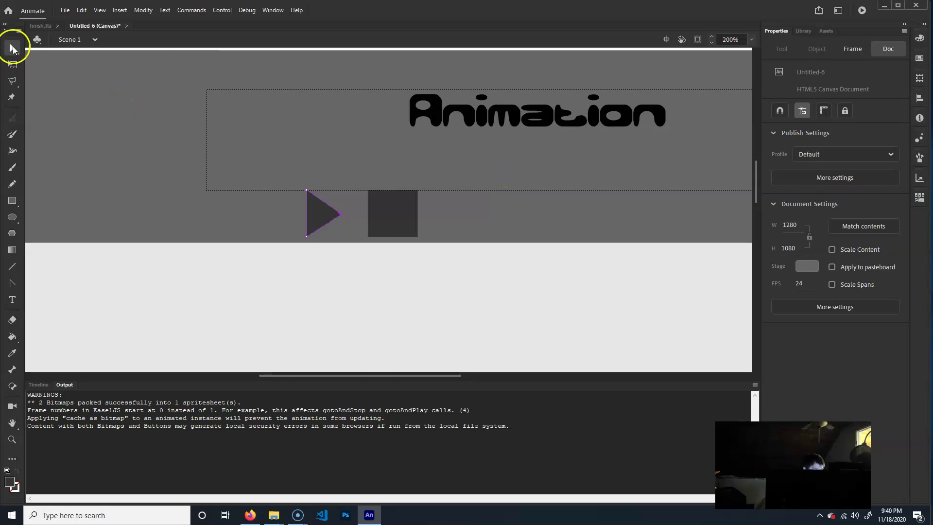
click(109, 118)
click(209, 215)
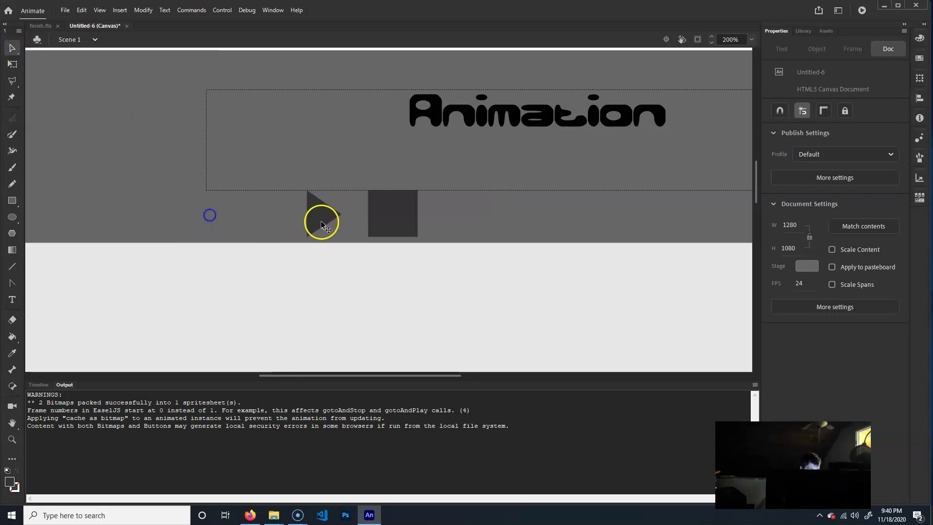
Convert the play triangle to a Button symbol named play_btn
click(323, 216)
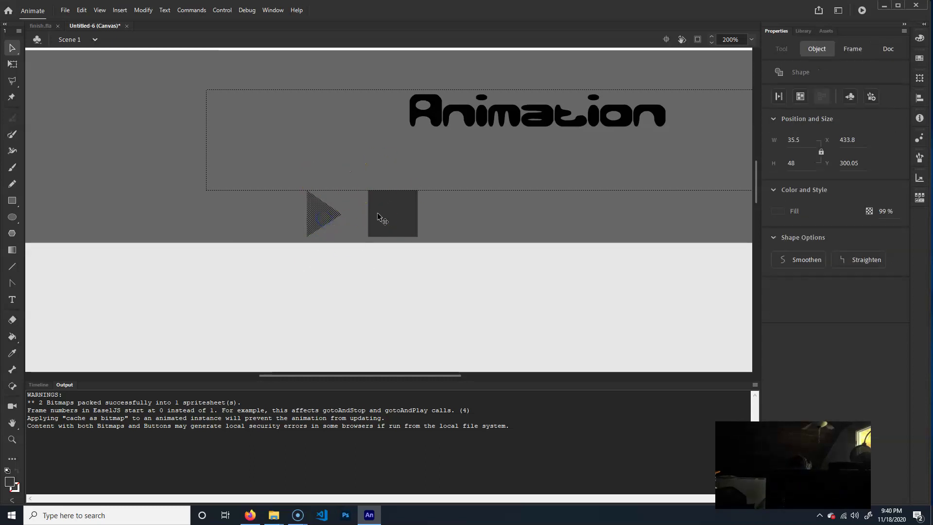
click(372, 209)
key(F8)
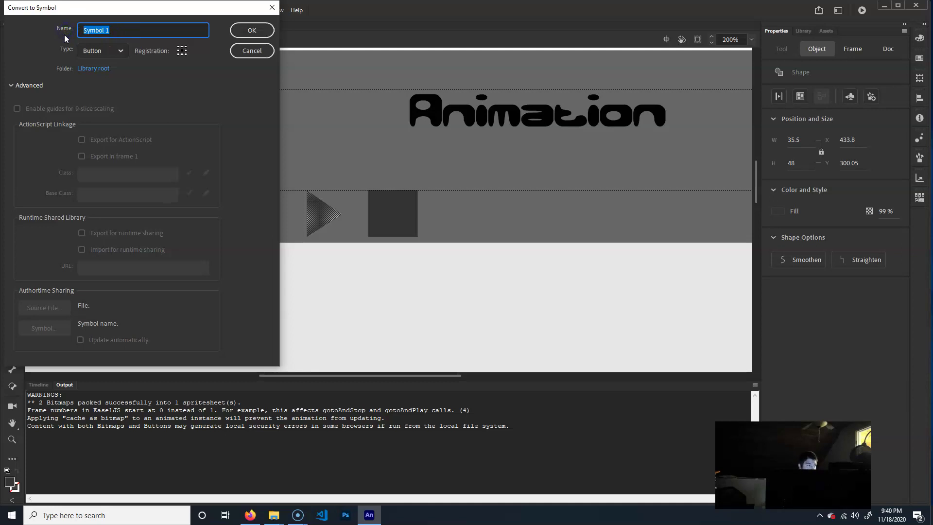
text(play)
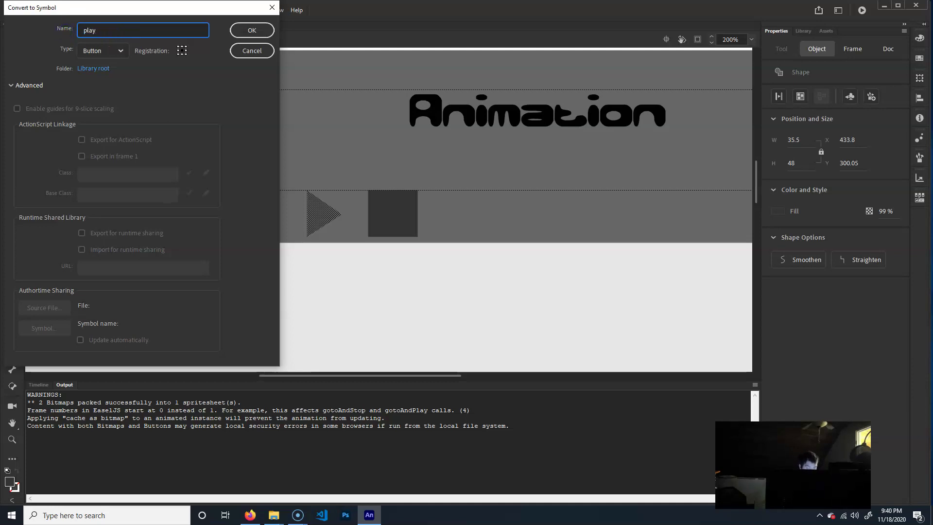
text(_btn)
key(Return)
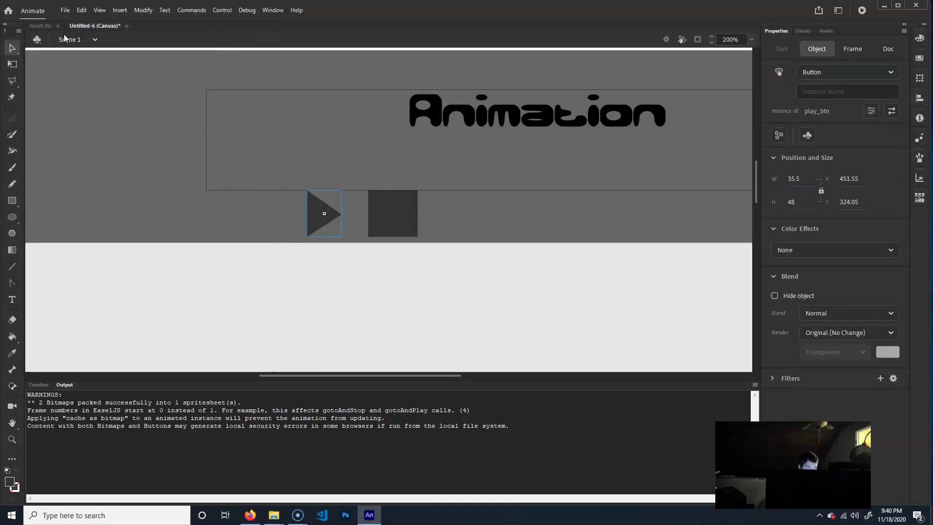
Convert the dark square beside the play triangle to a Button symbol named stop_btn
click(393, 214)
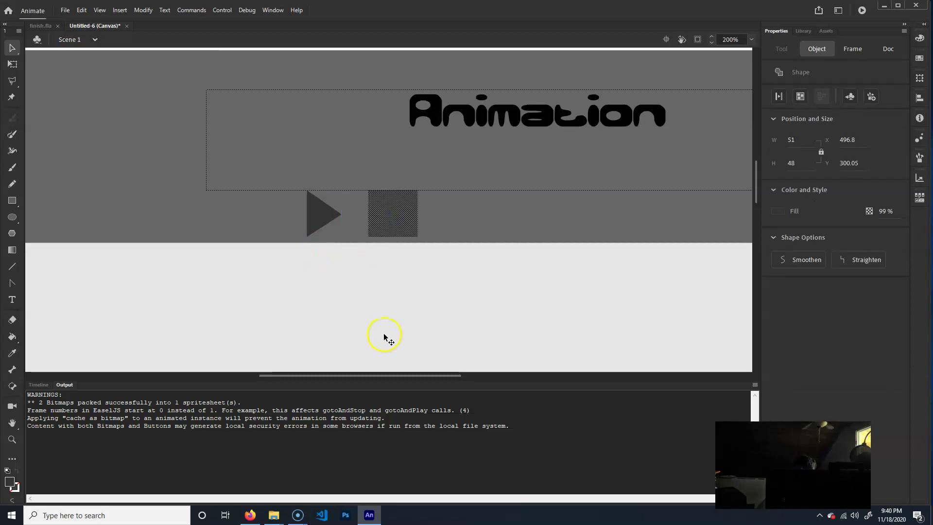
key(F8)
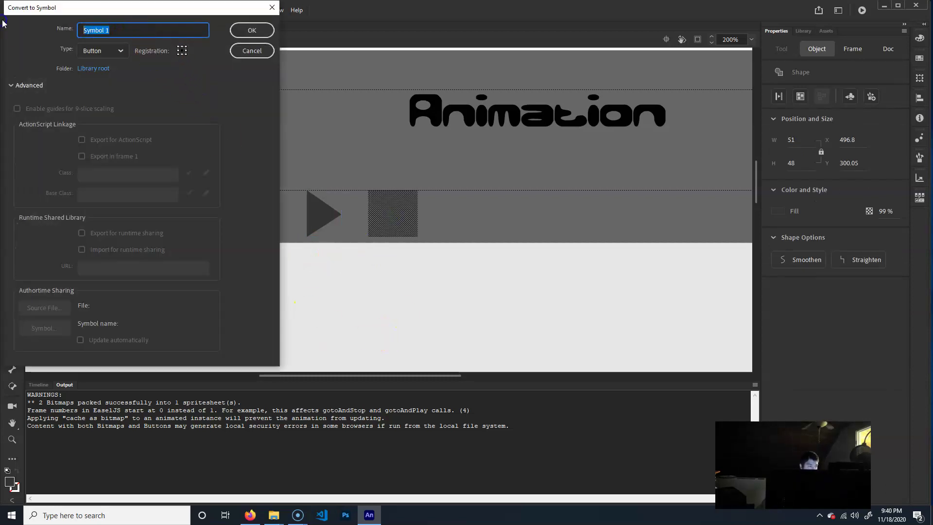
text(stop_btn)
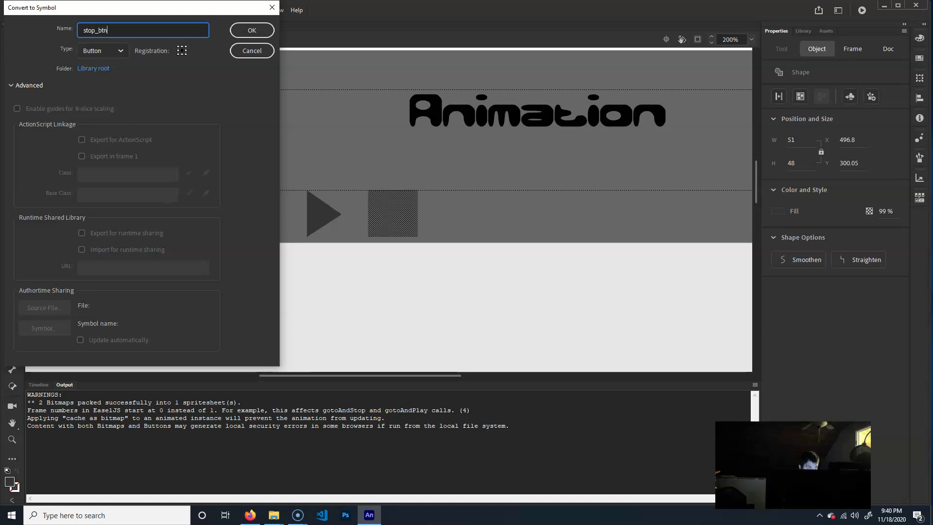
key(Return)
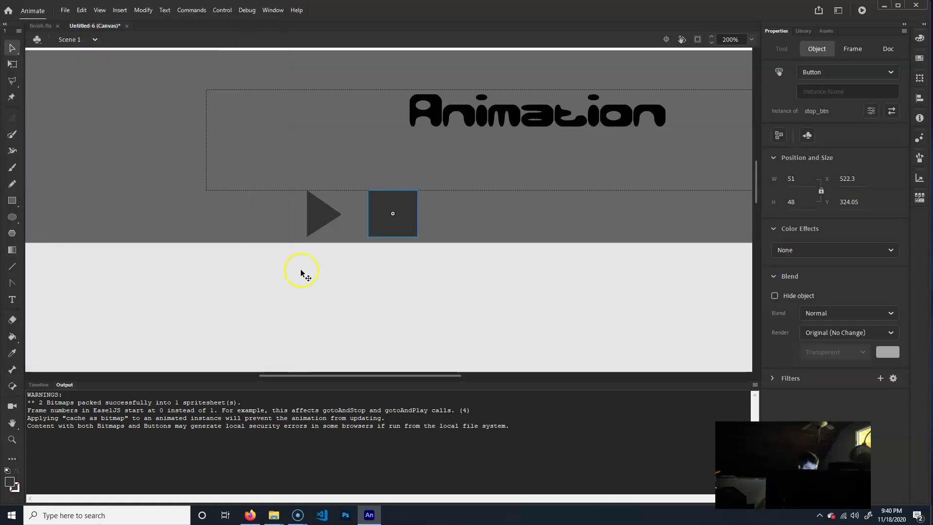
Try to give the play triangle the instance name play
click(310, 212)
click(830, 90)
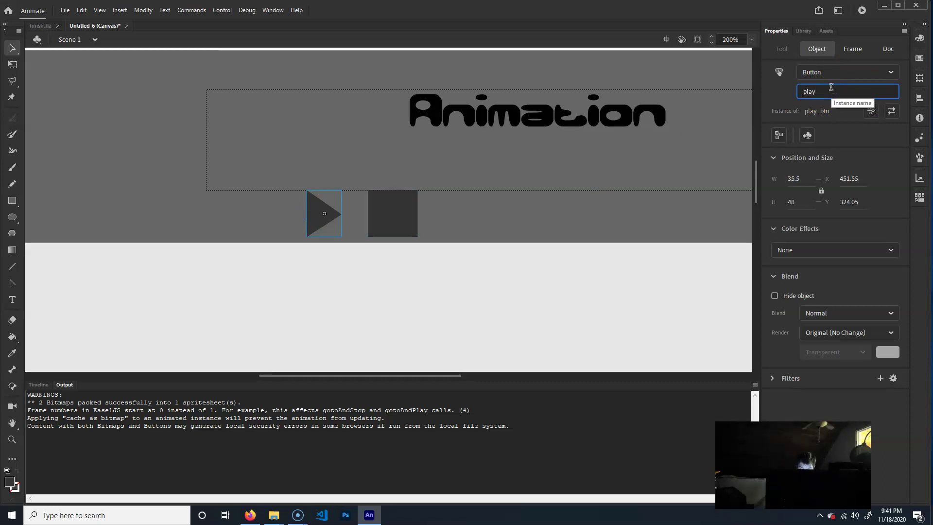
key(Return)
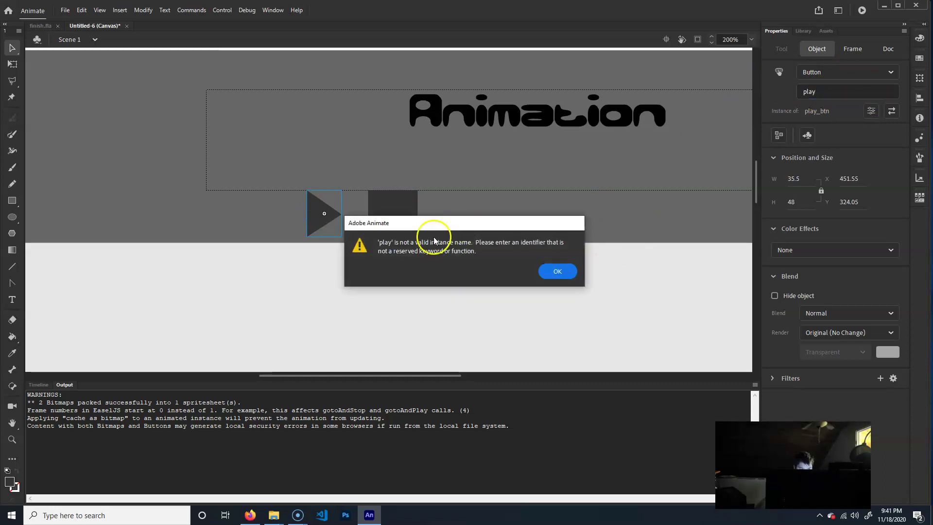
click(556, 272)
Set the play triangle's instance name to playVideo
double_click(828, 91)
key(BackSpace)
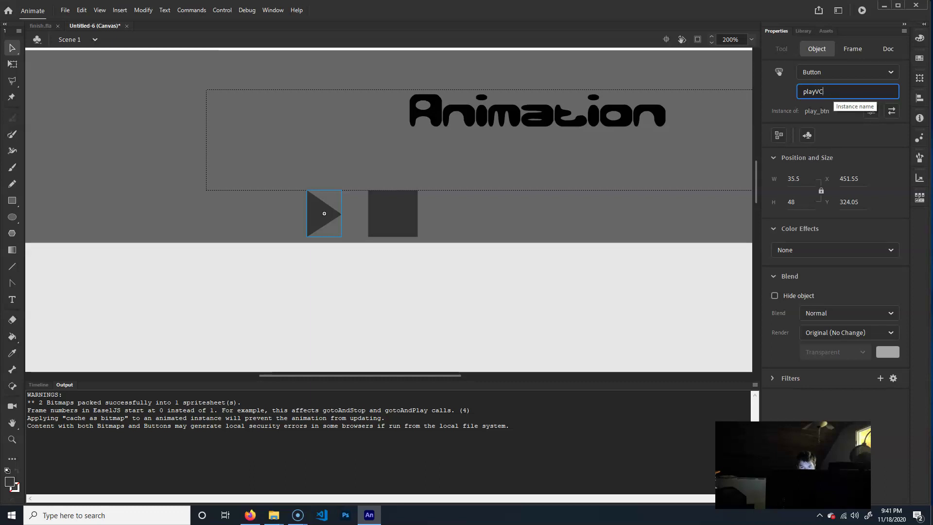
text(playVC)
key(BackSpace)
text(ideo)
key(Return)
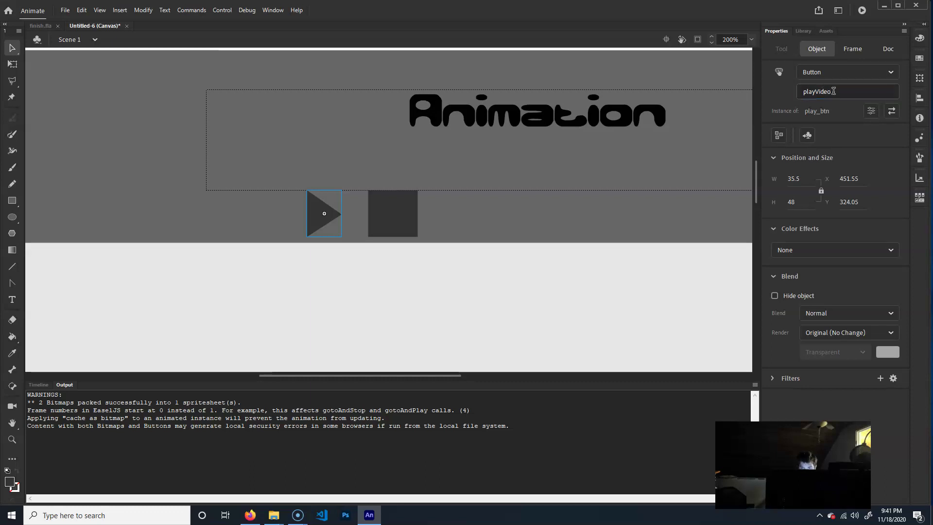
Give the square stop button the instance name stopVideo
click(405, 209)
click(849, 88)
text(sto)
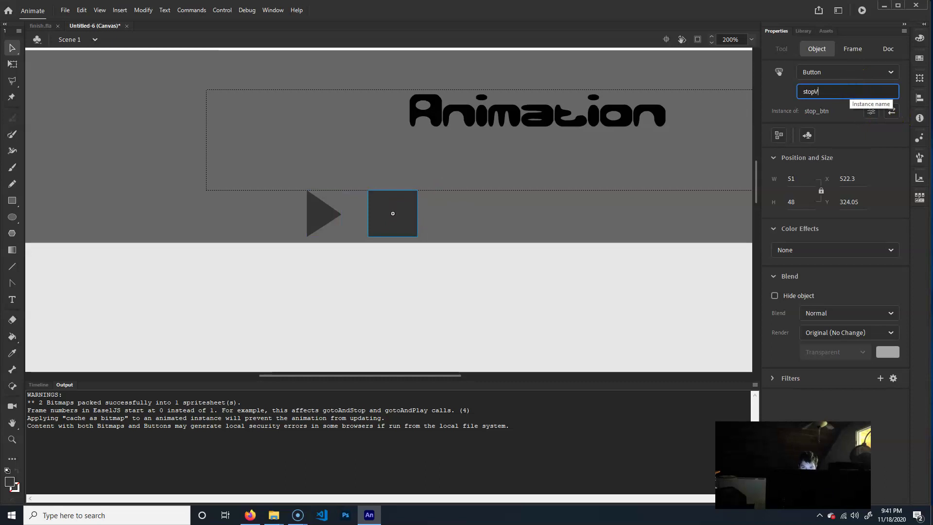
key(Return)
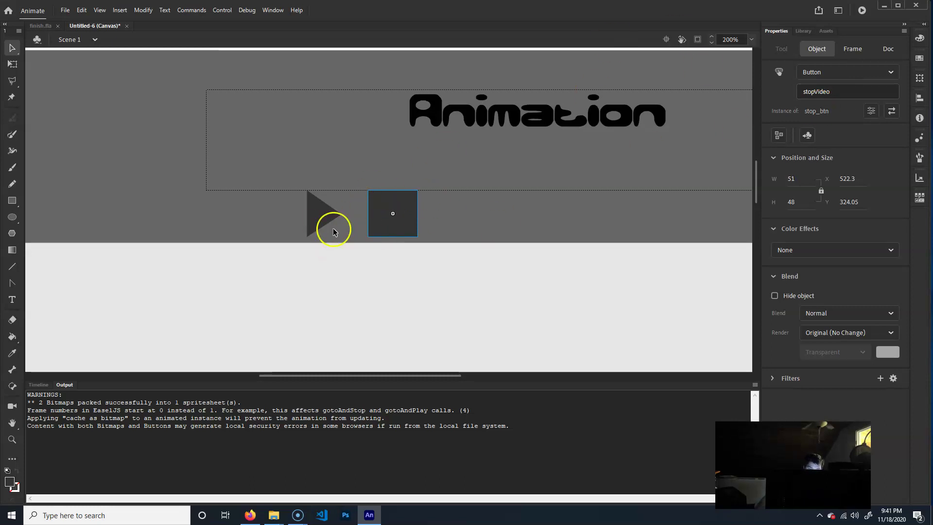
Give the Video component on the Animation page the instance name animVideo
click(516, 302)
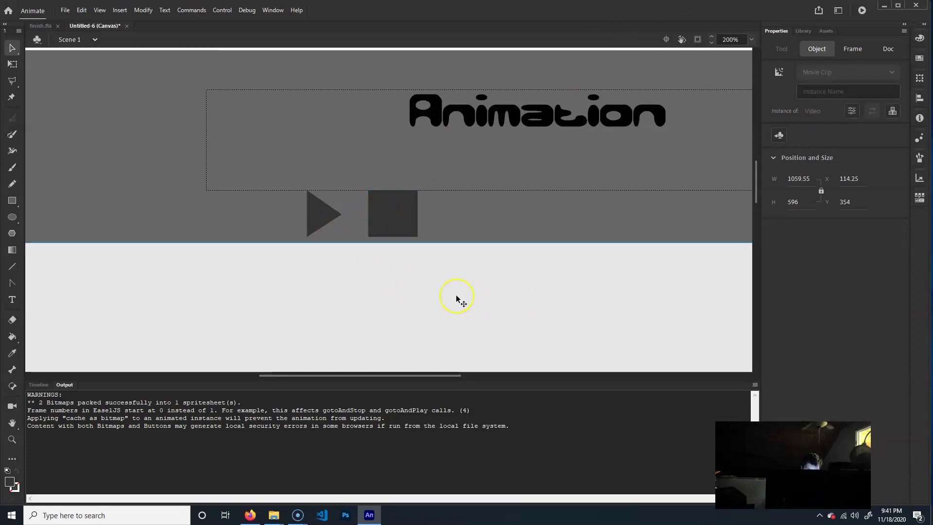
key(ctrl+1)
drag(525, 306, 499, 169)
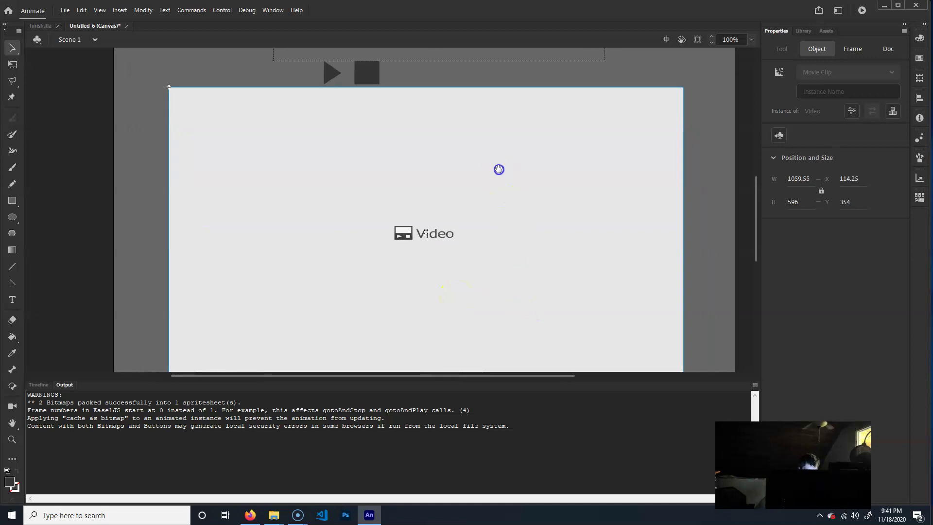
click(810, 90)
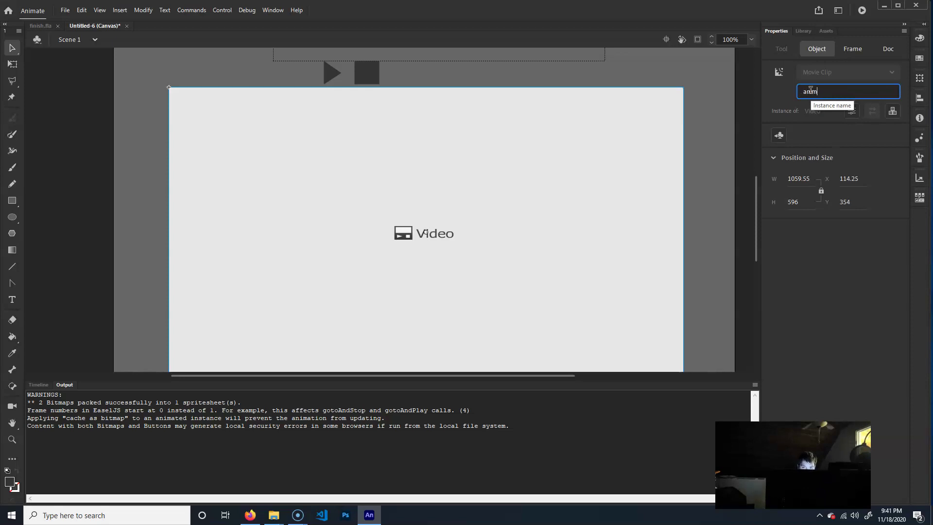
key(Return)
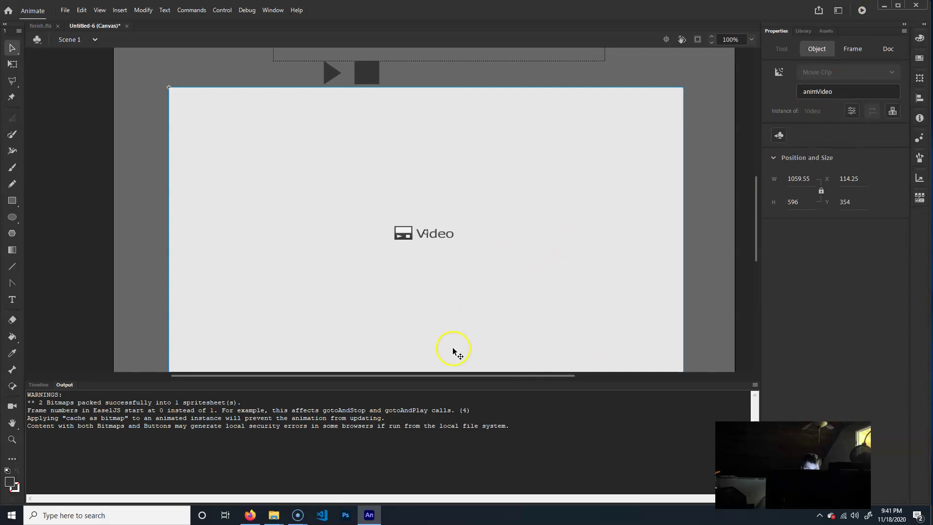
drag(397, 142, 439, 174)
click(362, 179)
shift+click(324, 176)
click(733, 119)
click(360, 207)
click(307, 260)
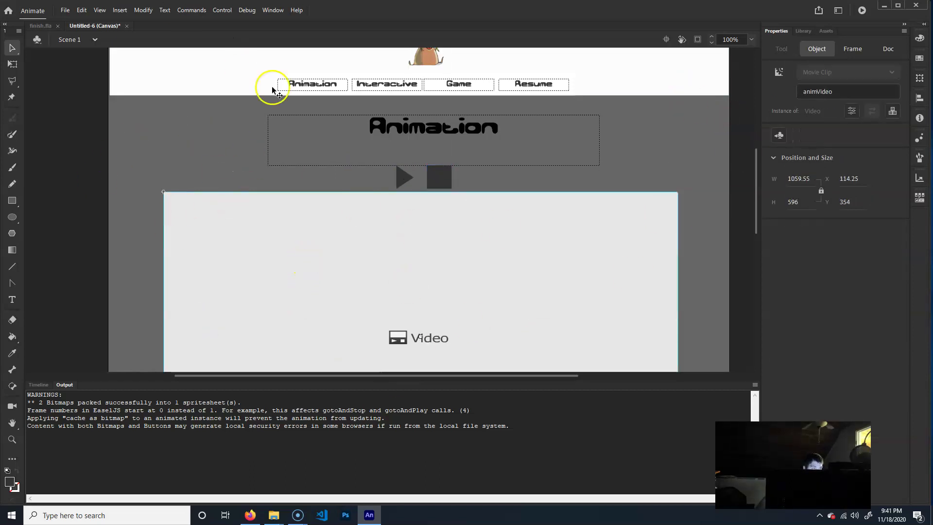
Open the frame's script editor and the code snippets, and expand the Video component snippets under HTML5 Canvas
key(F9)
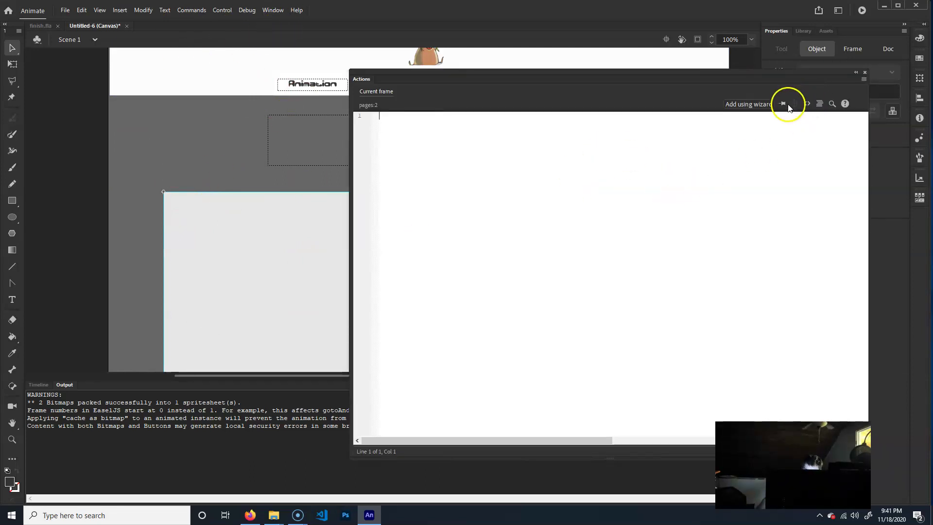
click(807, 104)
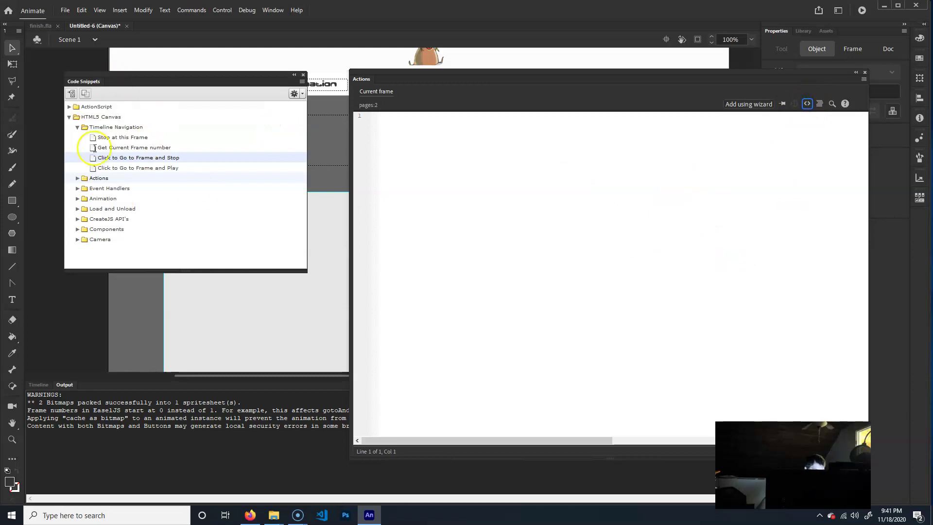
double_click(91, 117)
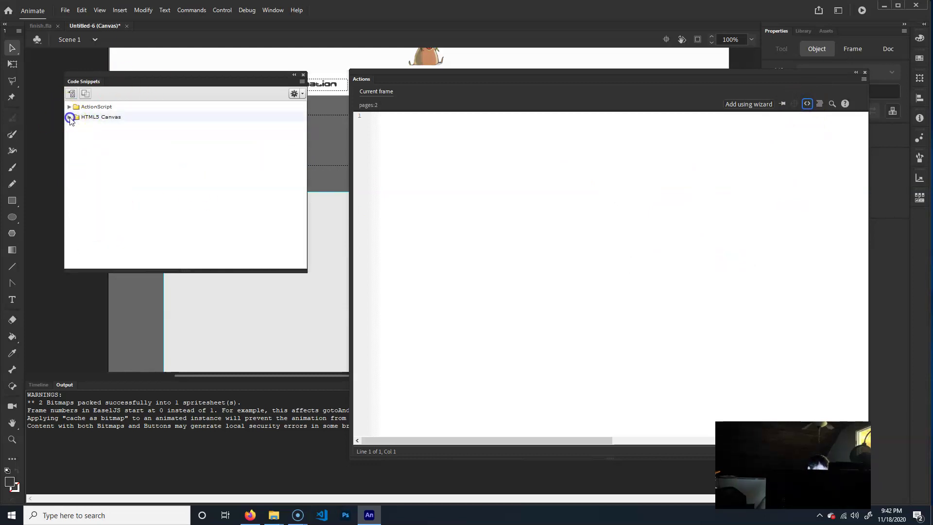
click(69, 117)
click(65, 128)
click(66, 138)
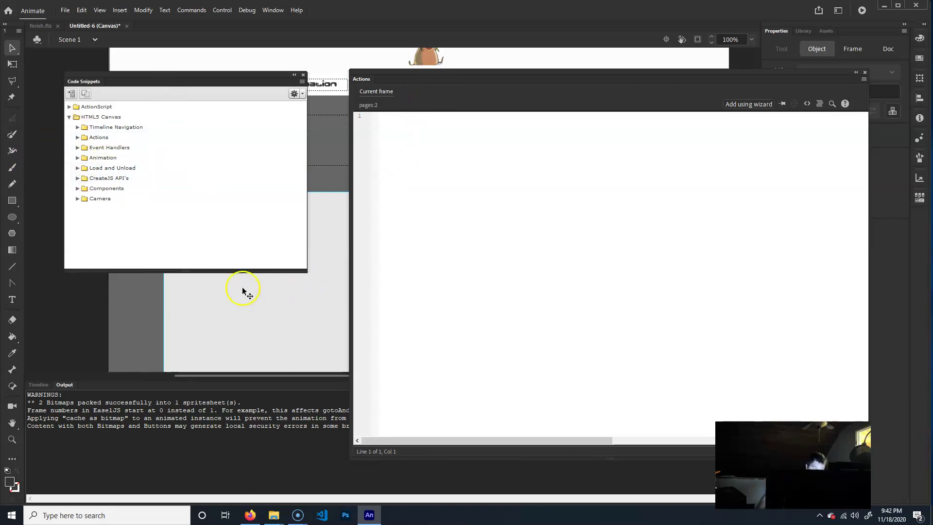
click(78, 188)
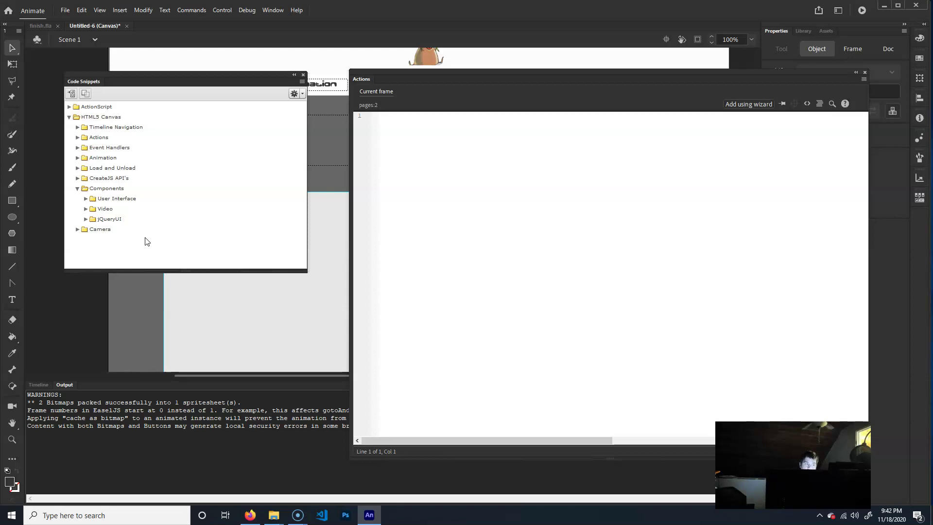
click(99, 117)
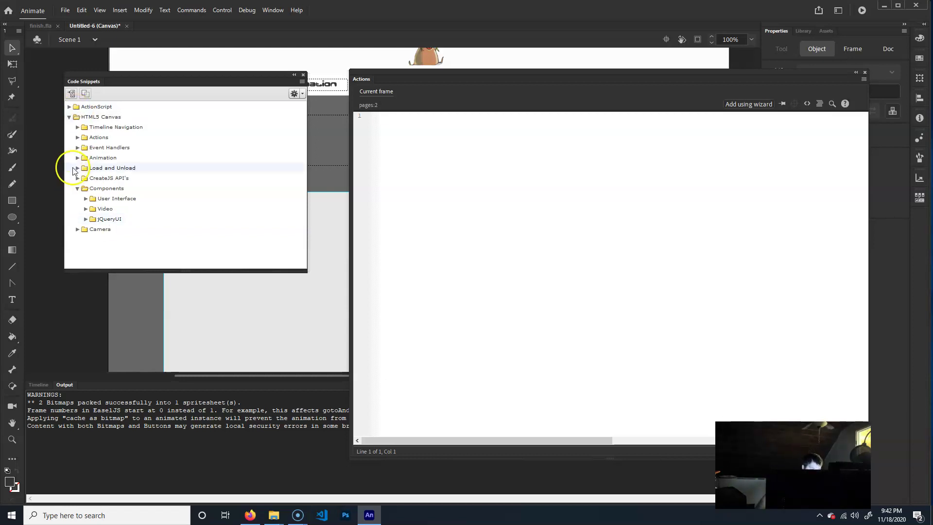
click(85, 208)
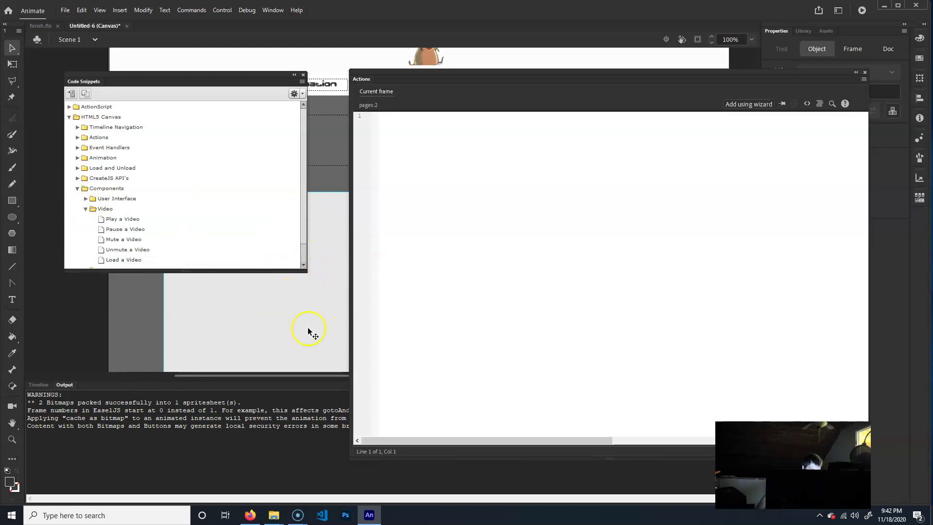
Add the Play a Video code snippet for the animVideo component
click(146, 335)
click(297, 328)
click(102, 220)
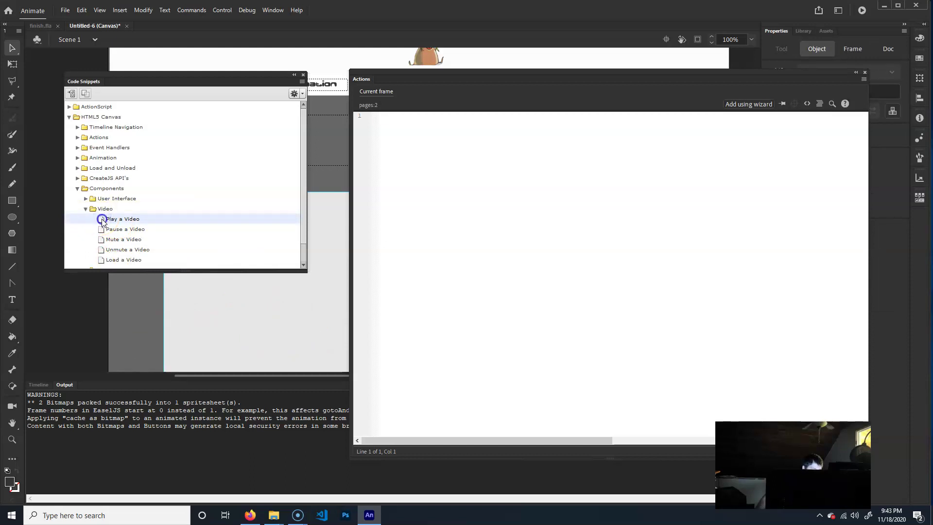
right_click(107, 218)
click(157, 220)
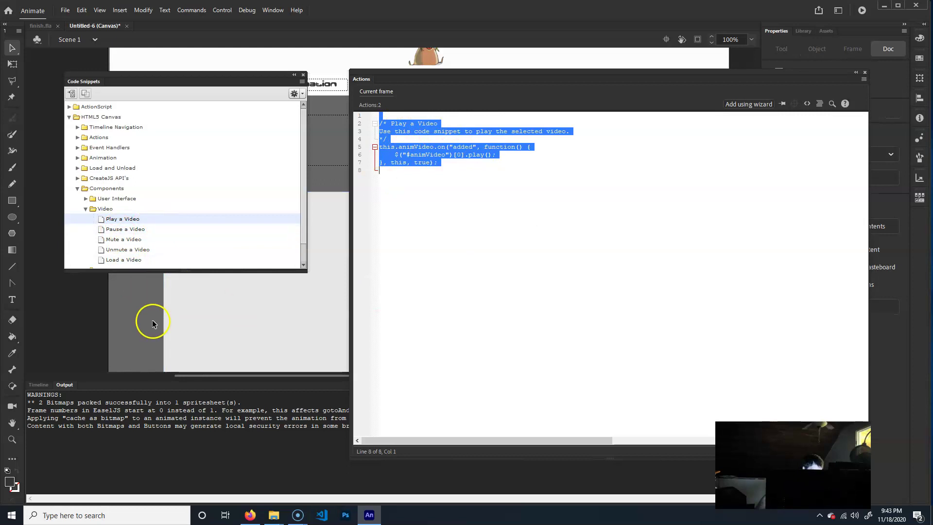
Try to add the Pause a Video snippet without reselecting the video on the stage
scroll(145, 219, down, 1)
scroll(150, 254, up, 1)
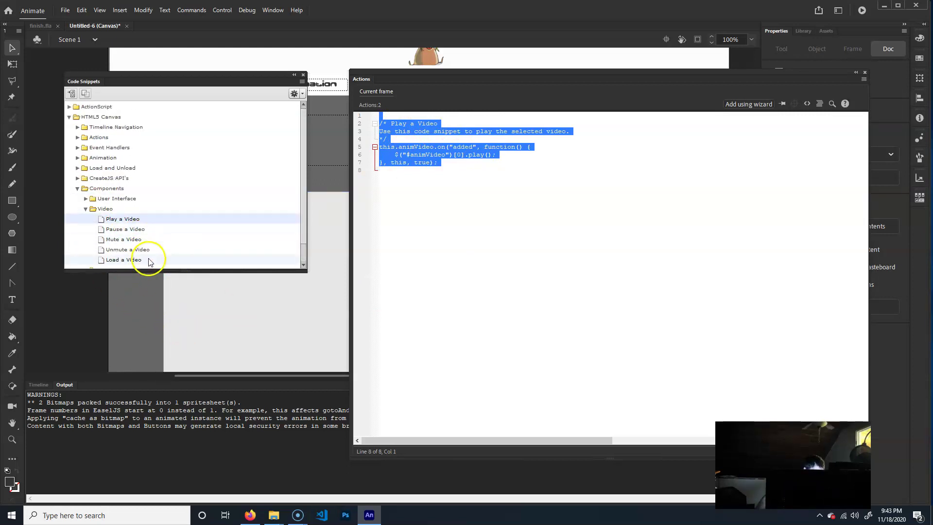
right_click(104, 231)
click(146, 238)
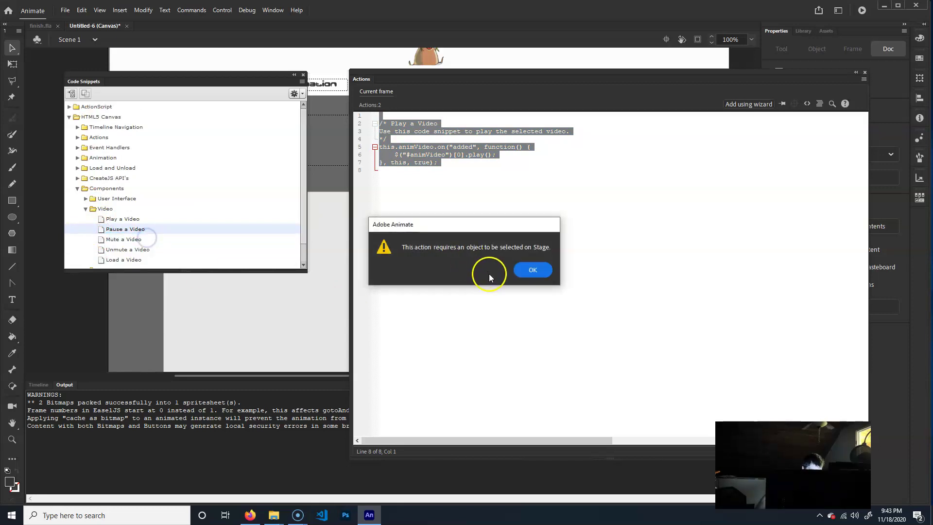
click(531, 268)
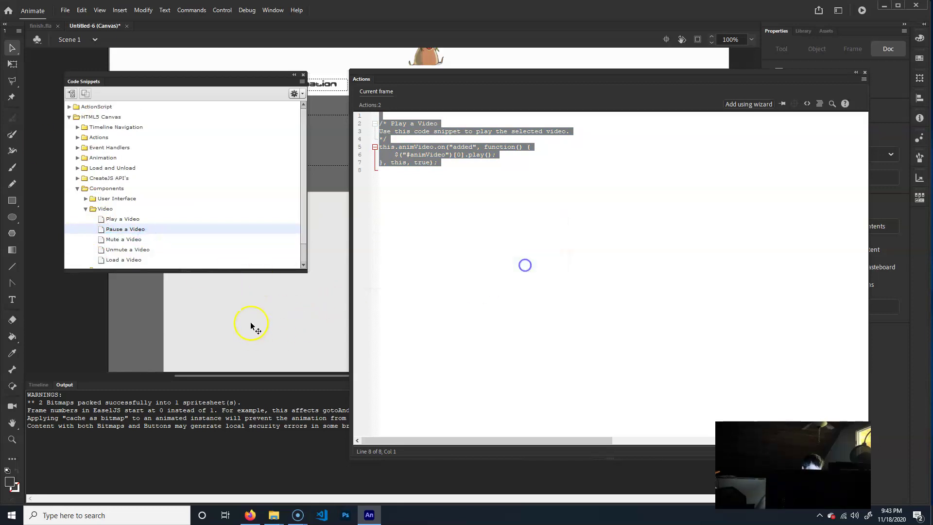
Select the video on the stage and add the Pause a Video code snippet for it
click(247, 317)
right_click(117, 228)
click(150, 234)
click(411, 345)
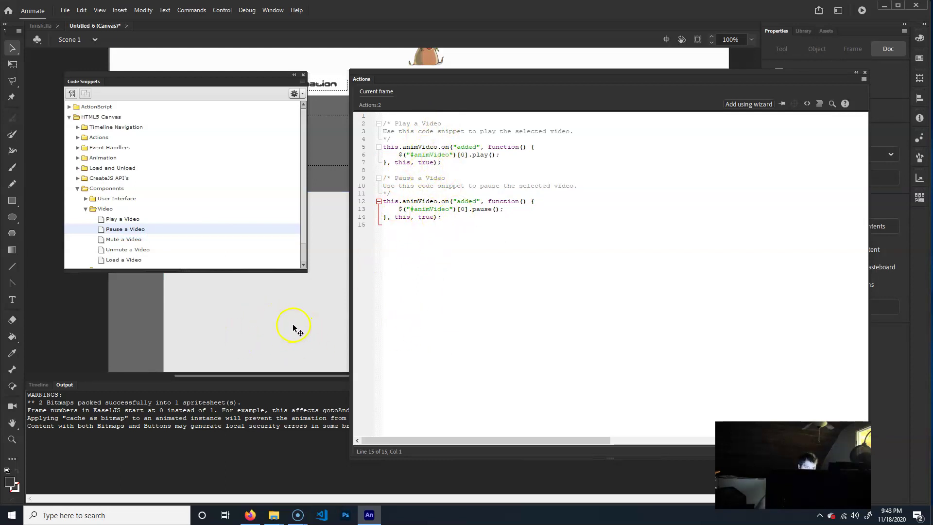
Uncover the play and stop buttons on the stage and review the Actions layer's script at frame 2
drag(517, 73, 613, 119)
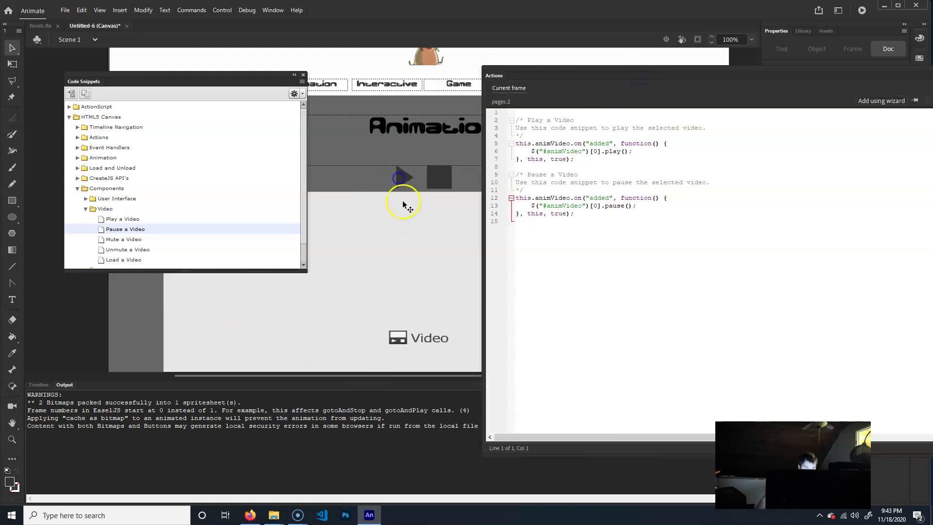
click(398, 179)
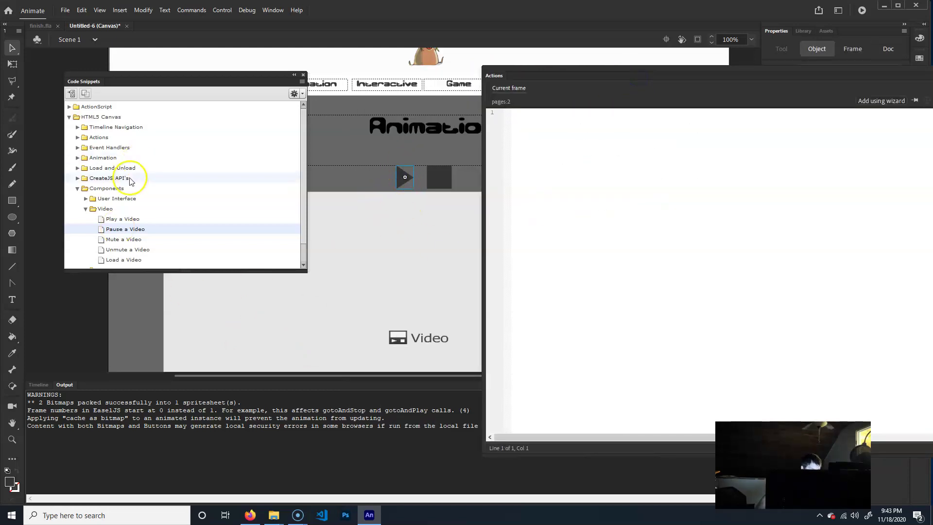
click(38, 384)
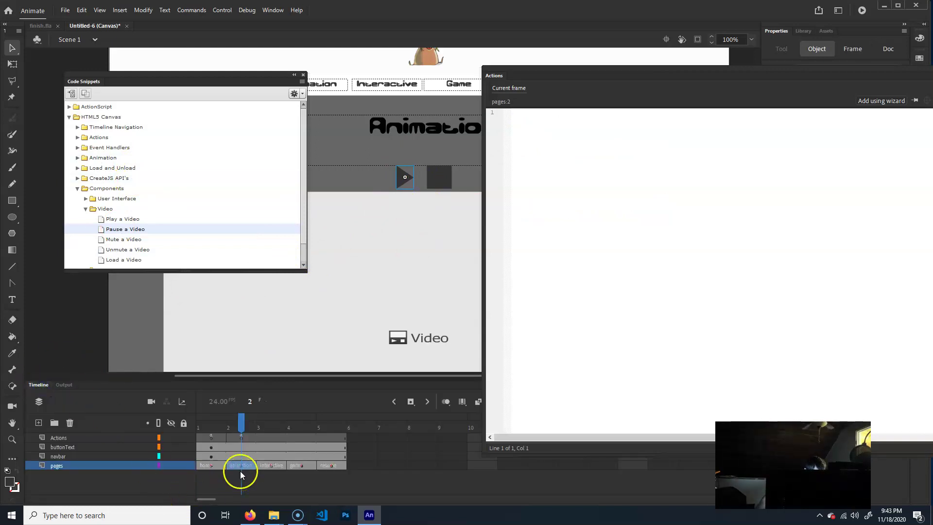
click(215, 437)
click(233, 430)
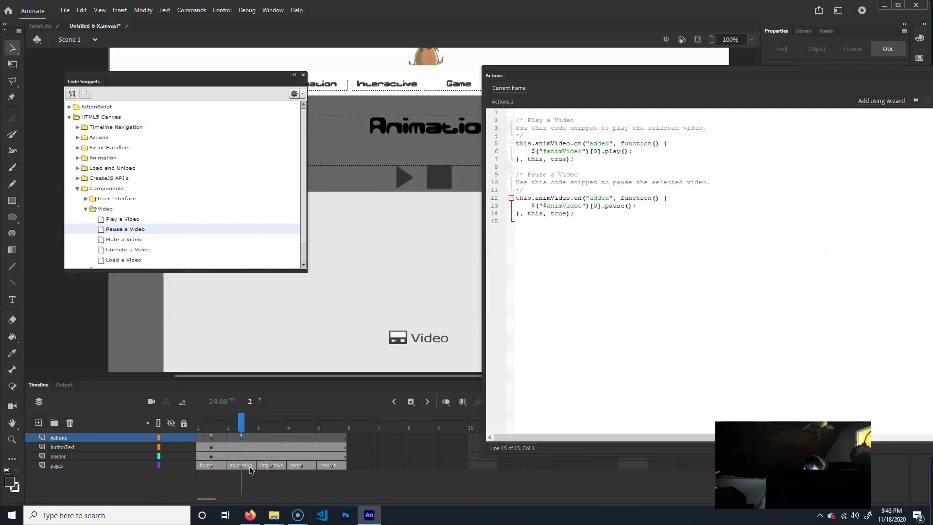
mouse_move(239, 423)
mouse_down()
mouse_move(204, 423)
mouse_move(232, 423)
mouse_up()
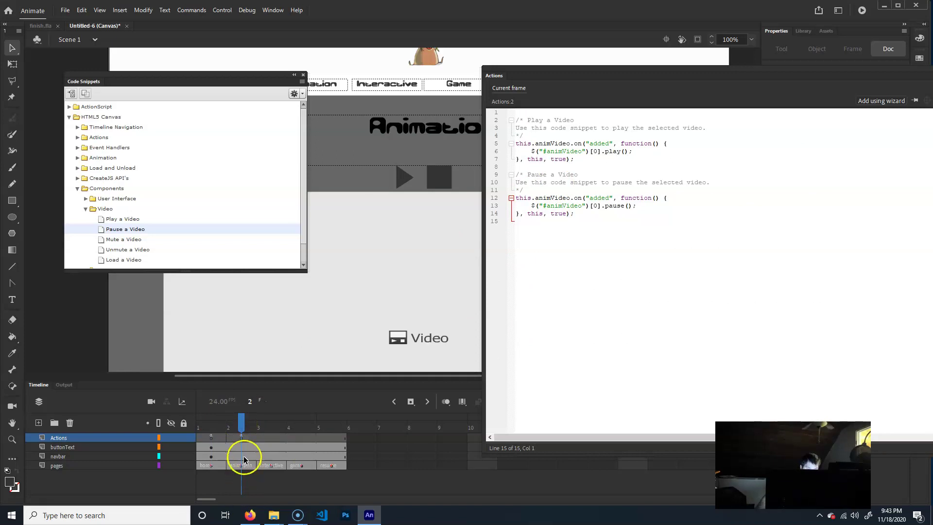
Try adding the Play a Movie Clip code snippet for the play button, and delete the inserted code
click(403, 185)
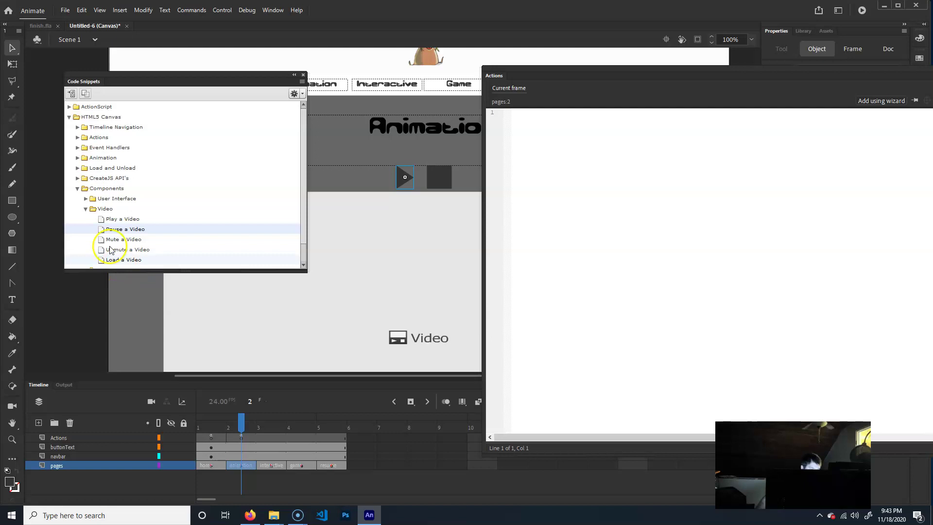
click(76, 189)
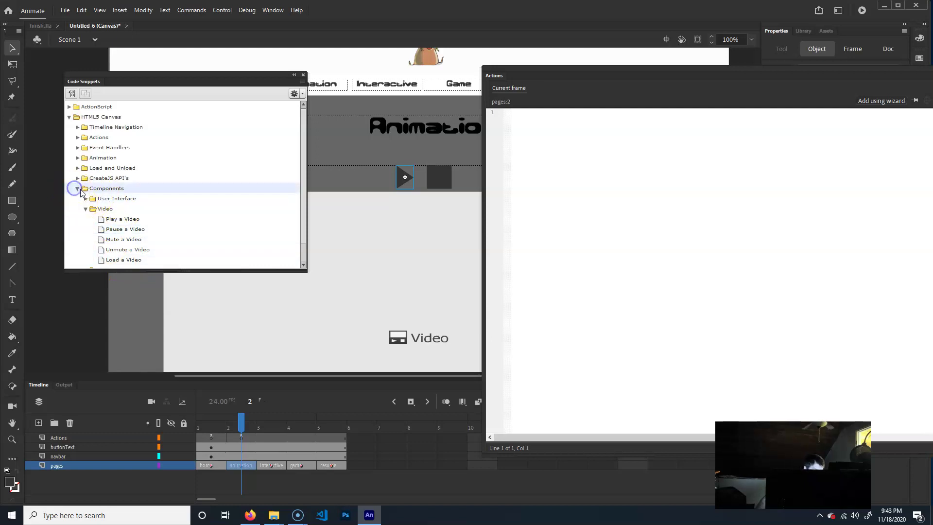
click(77, 139)
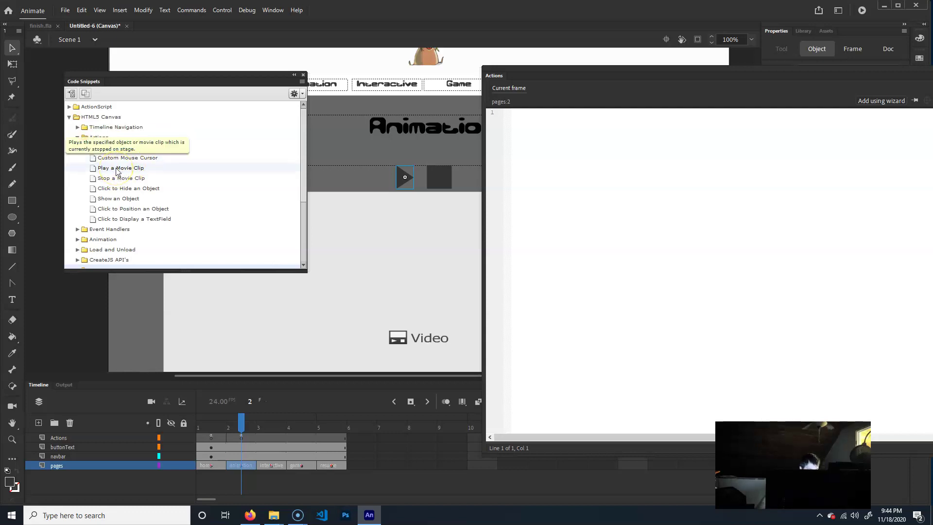
right_click(98, 169)
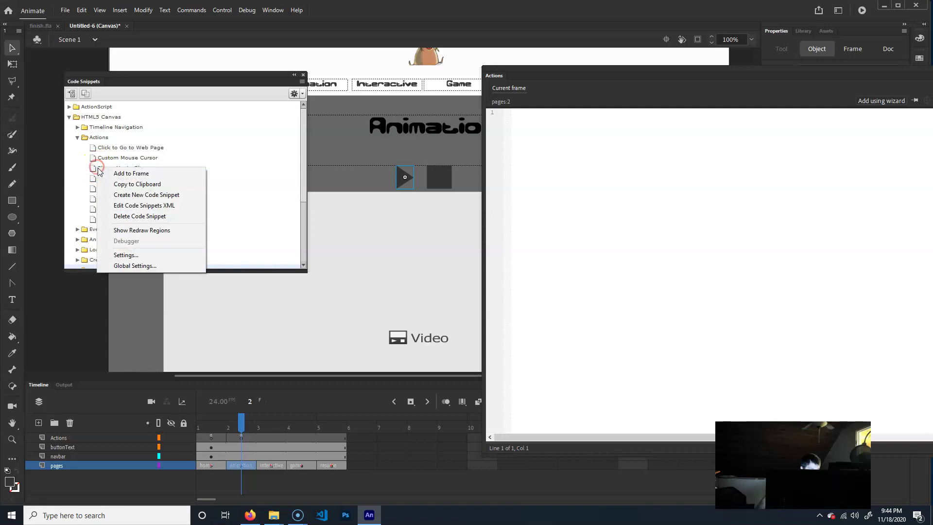
click(129, 175)
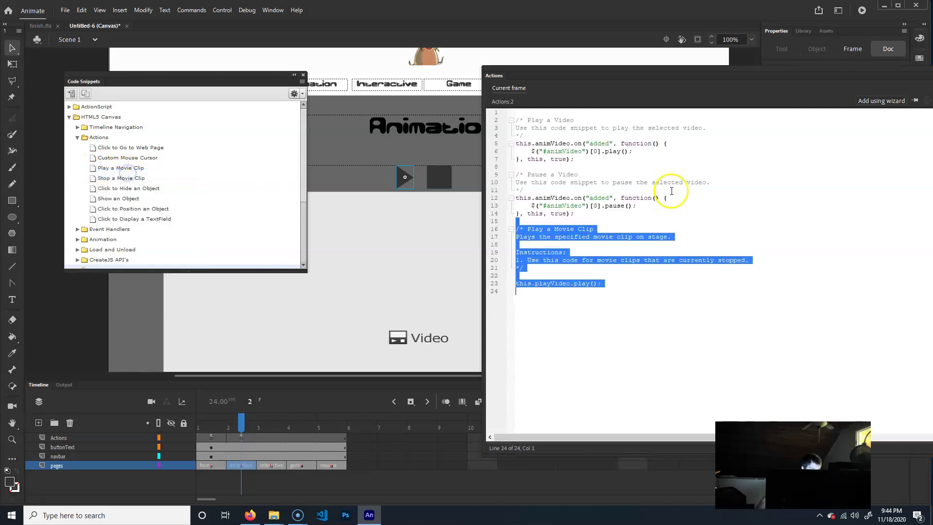
click(633, 336)
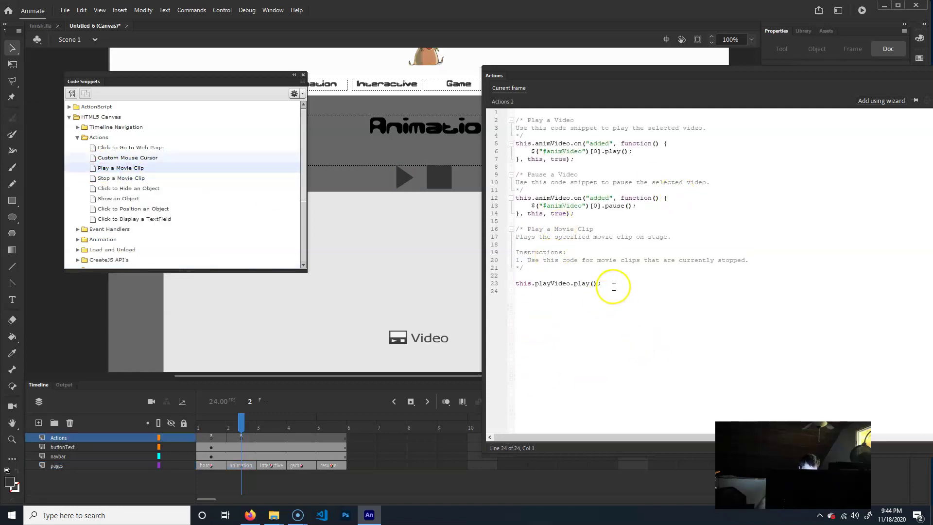
drag(603, 284, 493, 231)
key(BackSpace)
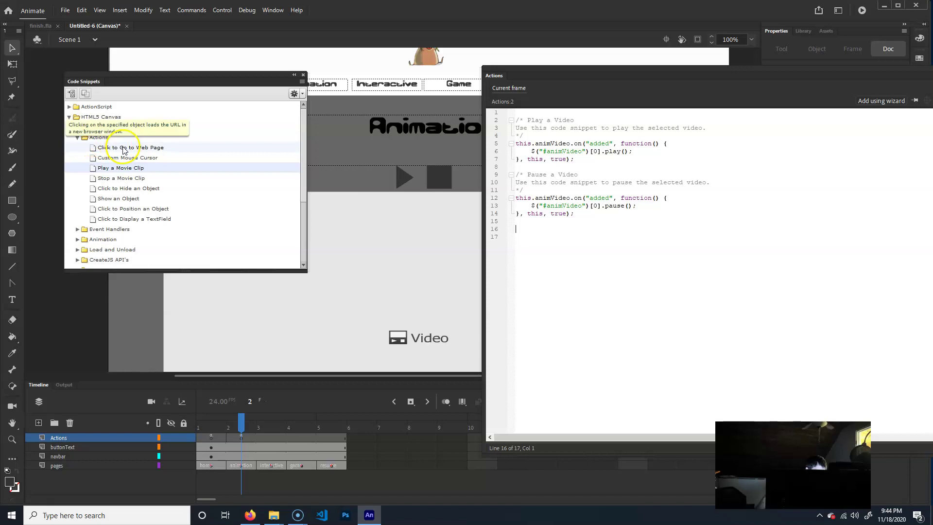
Try to add the Mouse Click Event code snippet with nothing selected on the stage
click(78, 229)
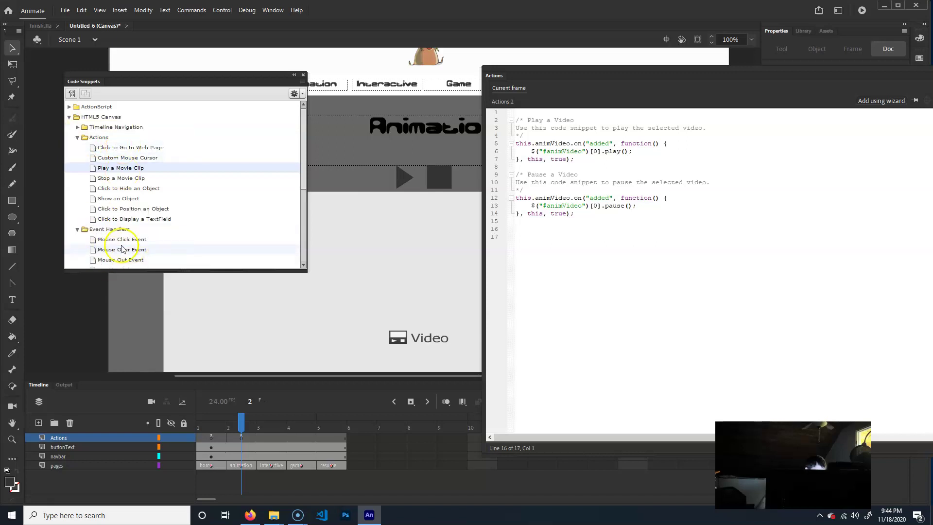
click(77, 137)
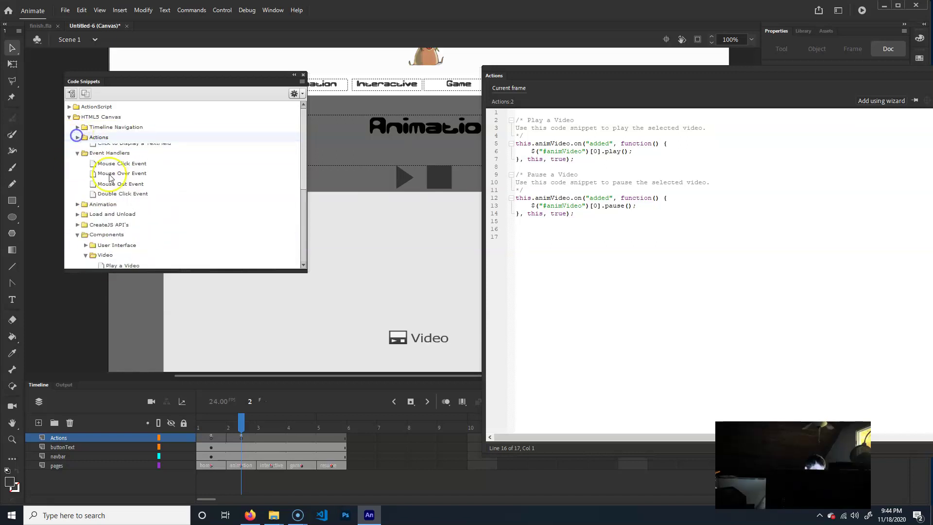
right_click(127, 158)
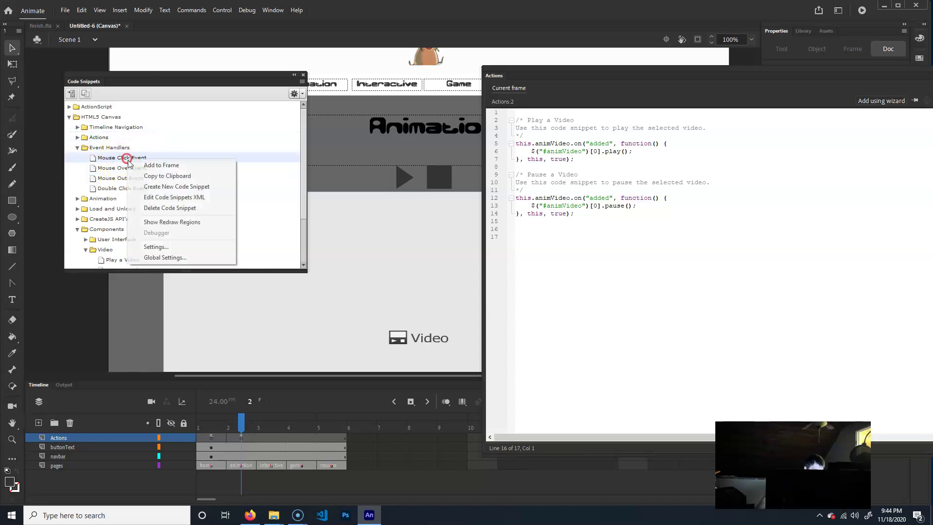
click(178, 166)
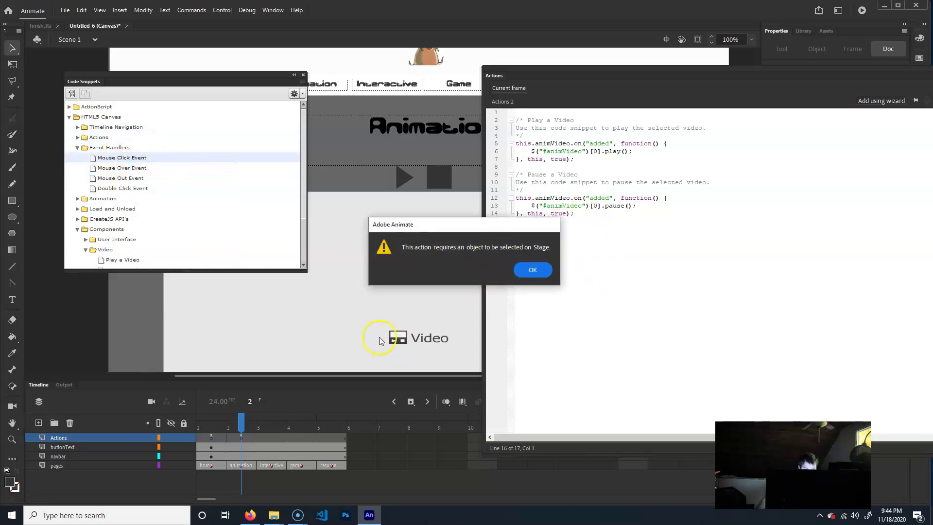
click(533, 269)
Select the play button on the stage and add the Mouse Click Event code snippet for it
click(402, 178)
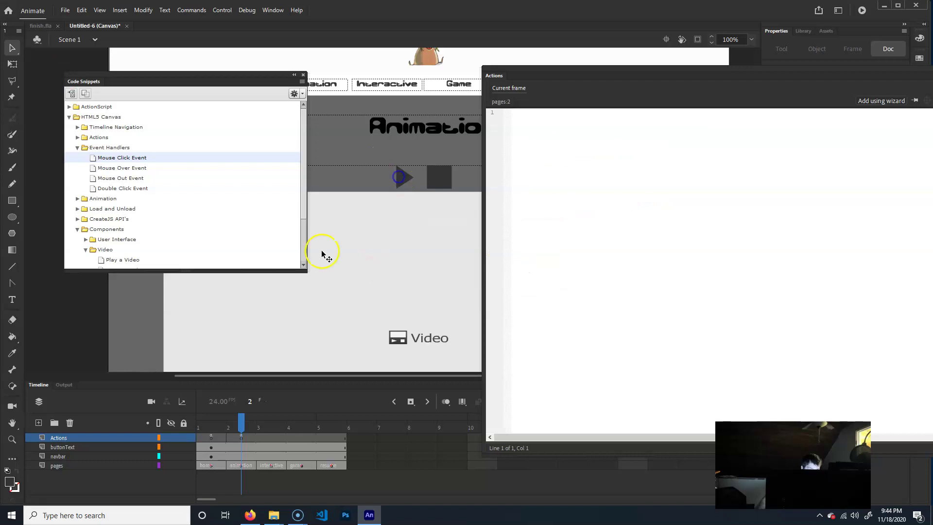
right_click(113, 158)
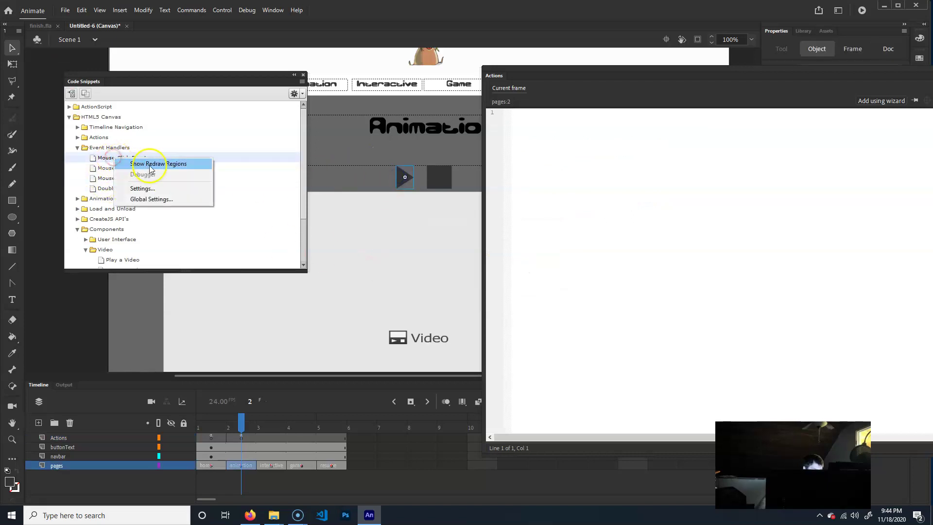
click(83, 161)
right_click(100, 157)
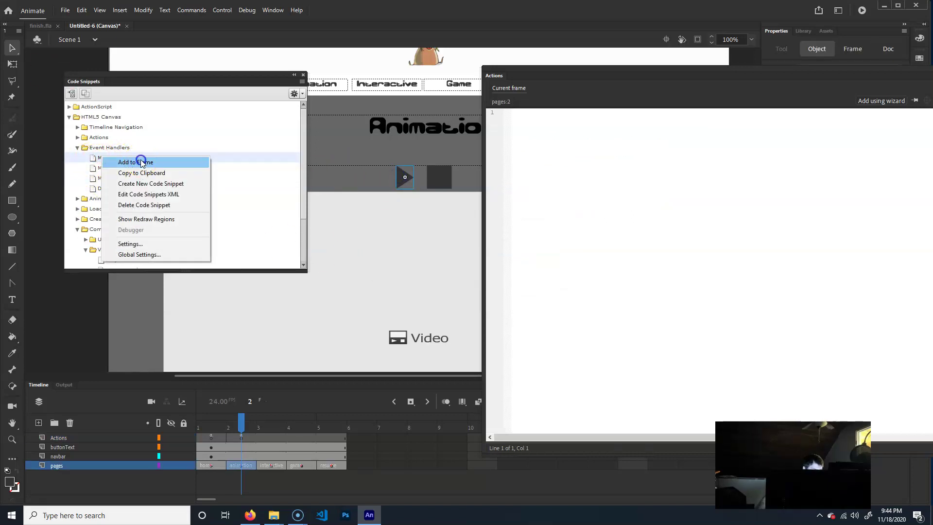
click(550, 219)
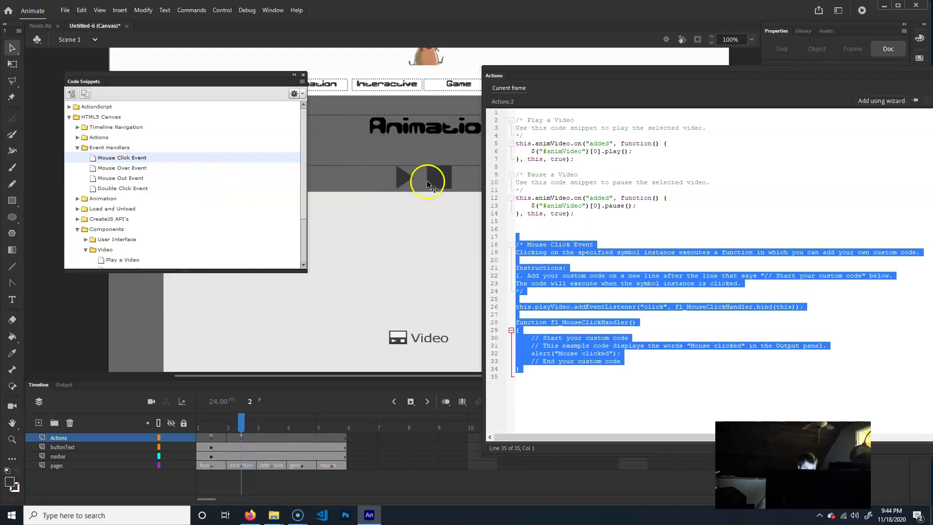
Delete the Mouse Click Event comment block and the placeholder code inside the play button's fl_MouseClickHandler function
drag(529, 299, 513, 231)
key(Delete)
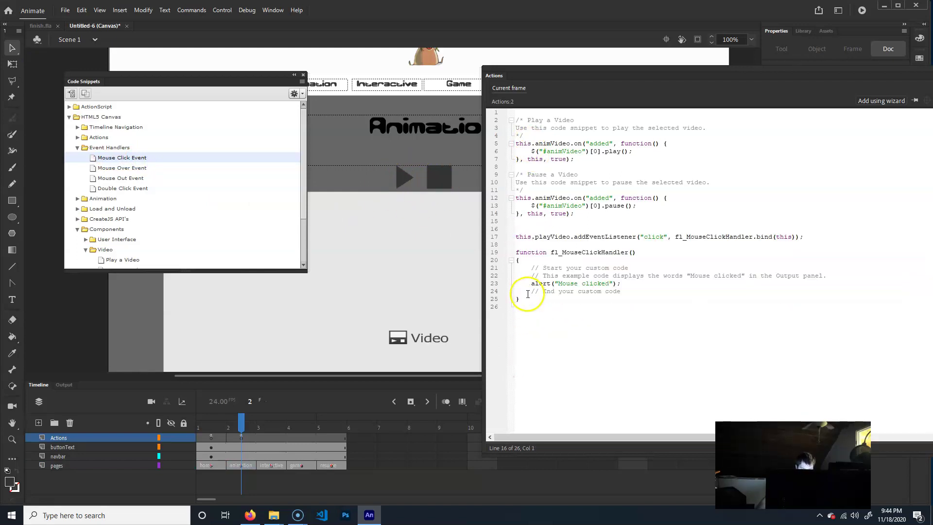
key(Delete)
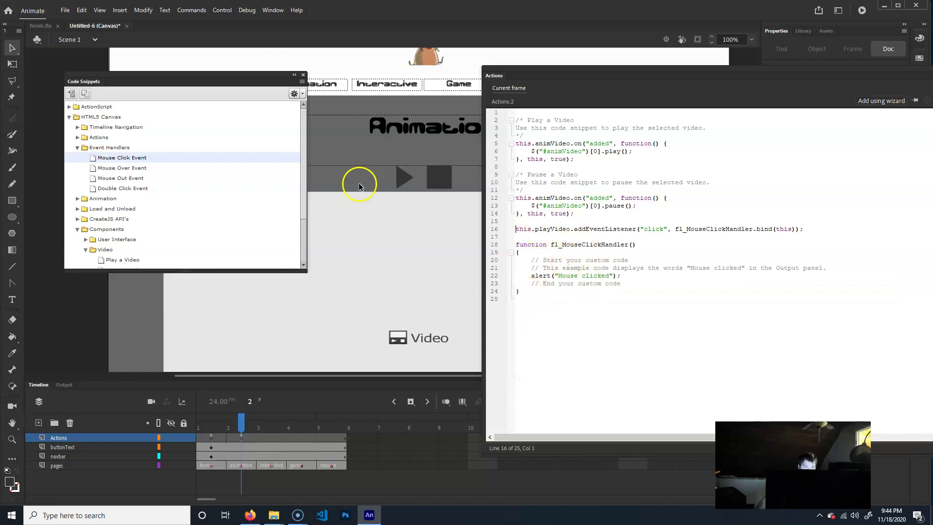
drag(623, 284, 483, 259)
key(Delete)
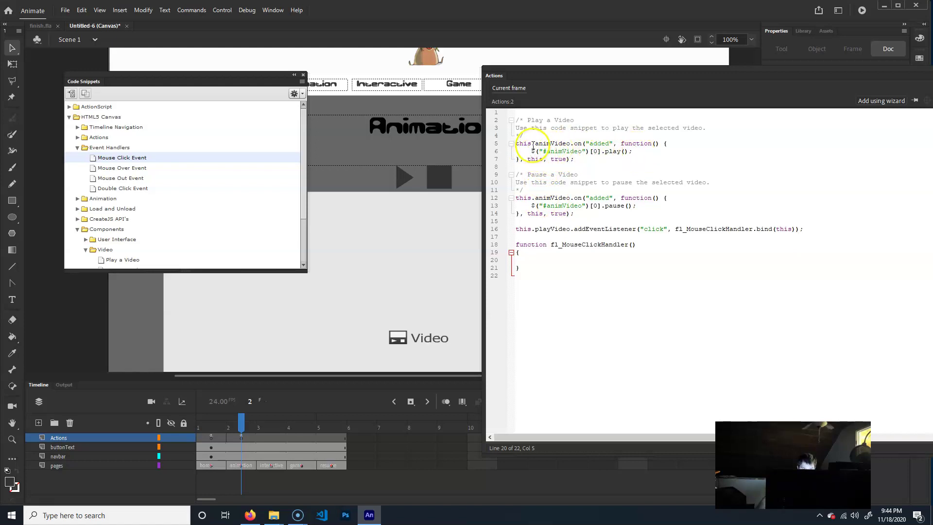
Move the $("#animVideo")[0].play(); line from the Play a Video snippet into the fl_MouseClickHandler function
click(511, 144)
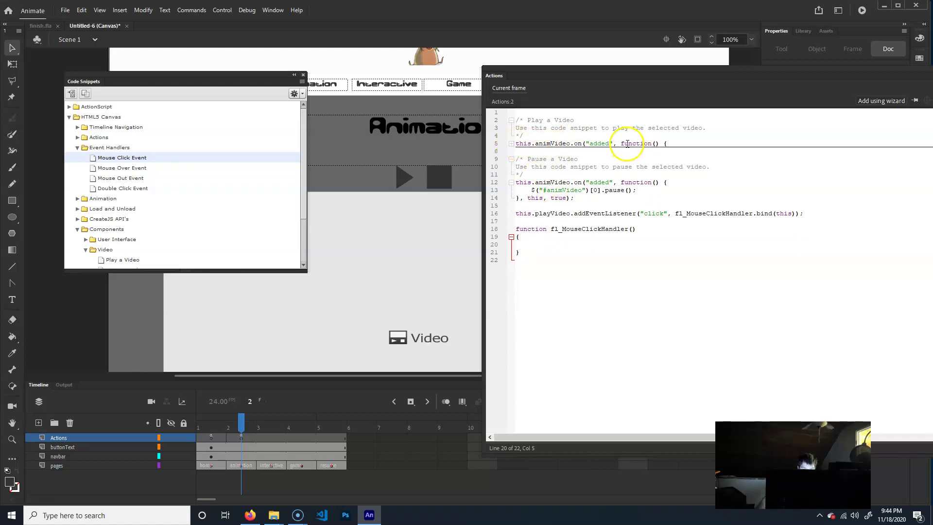
click(511, 144)
click(669, 144)
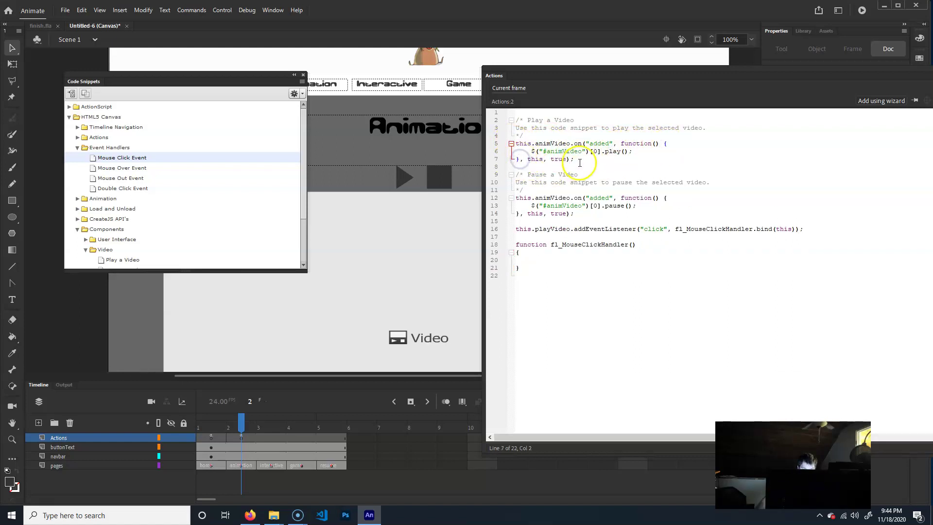
drag(634, 151, 547, 149)
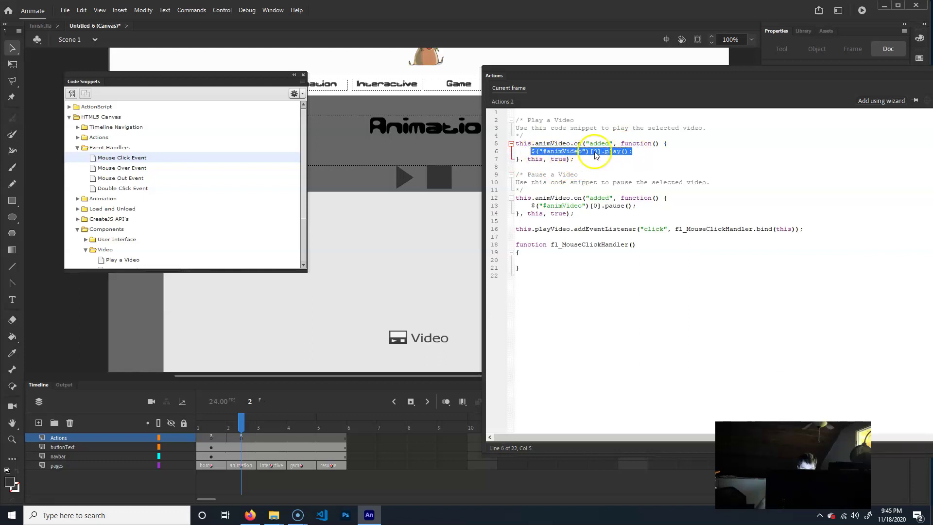
key(ctrl+x)
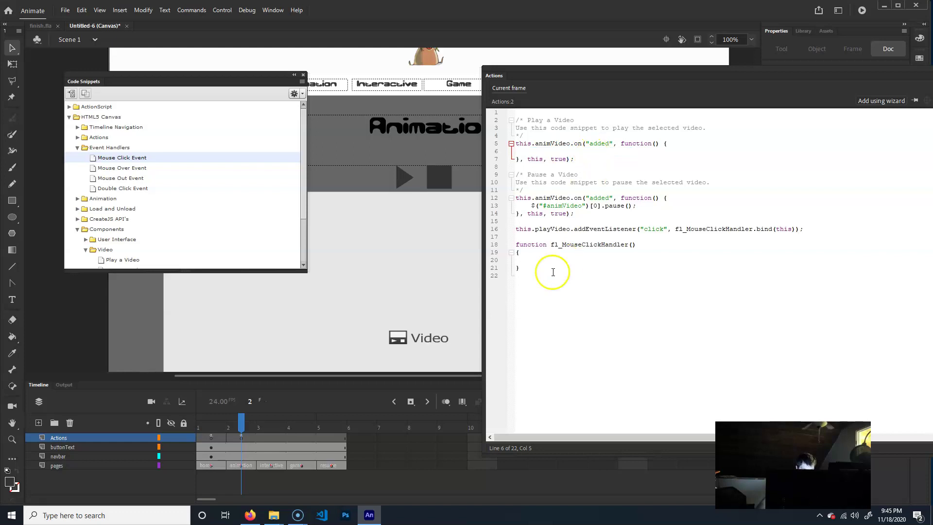
click(534, 263)
key(ctrl+v)
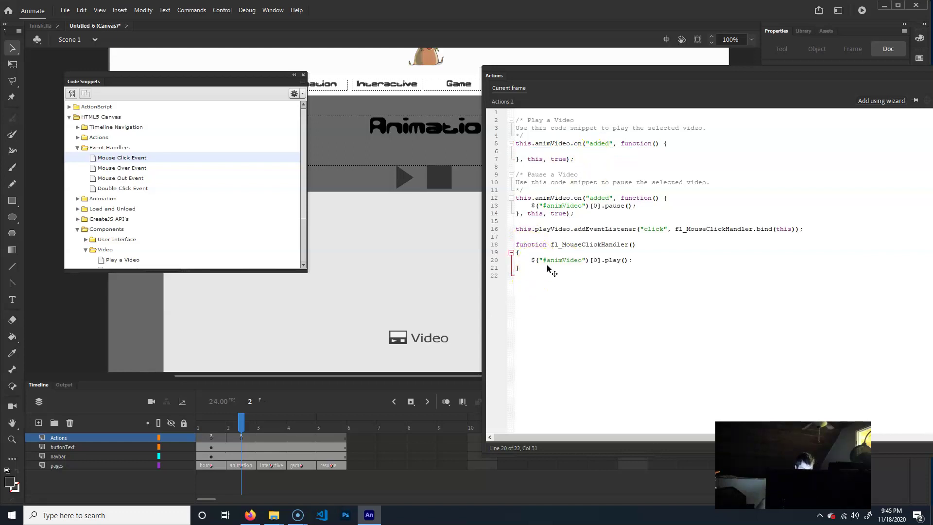
Delete the emptied Play a Video block and the Pause a Video comment, and add blank lines before the playVideo listener
drag(575, 161, 516, 113)
key(Delete)
shift+click(537, 144)
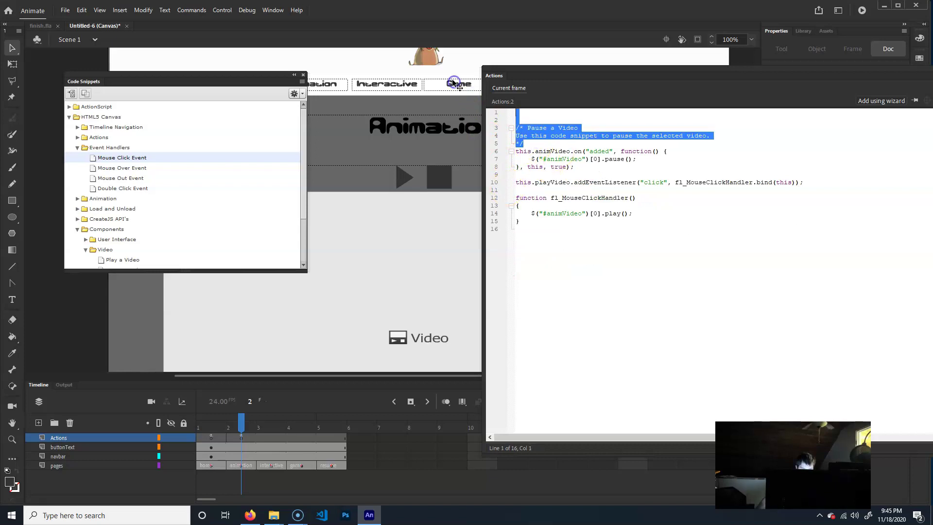
key(Delete)
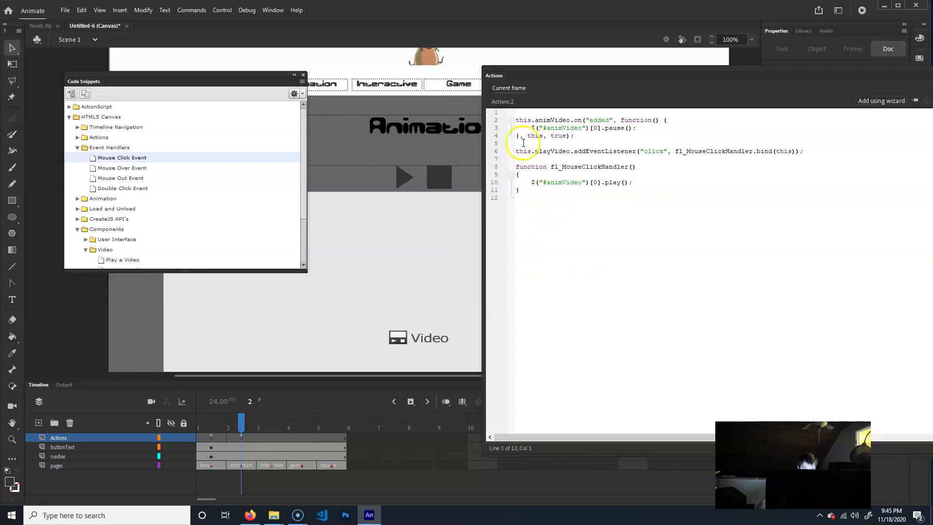
key(Return)
key(Return)
click(559, 136)
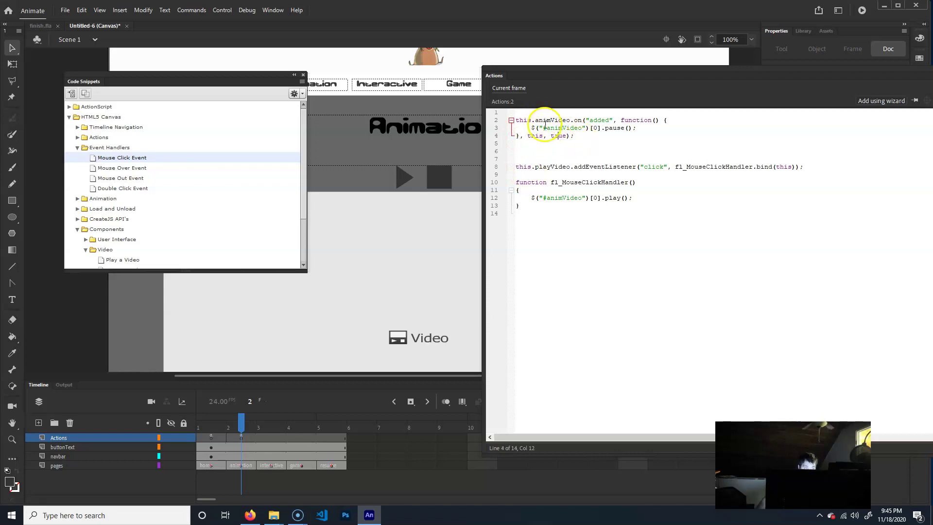
Add the Mouse Click Event code snippet for the stop button at the script's end and delete its comment block
click(549, 211)
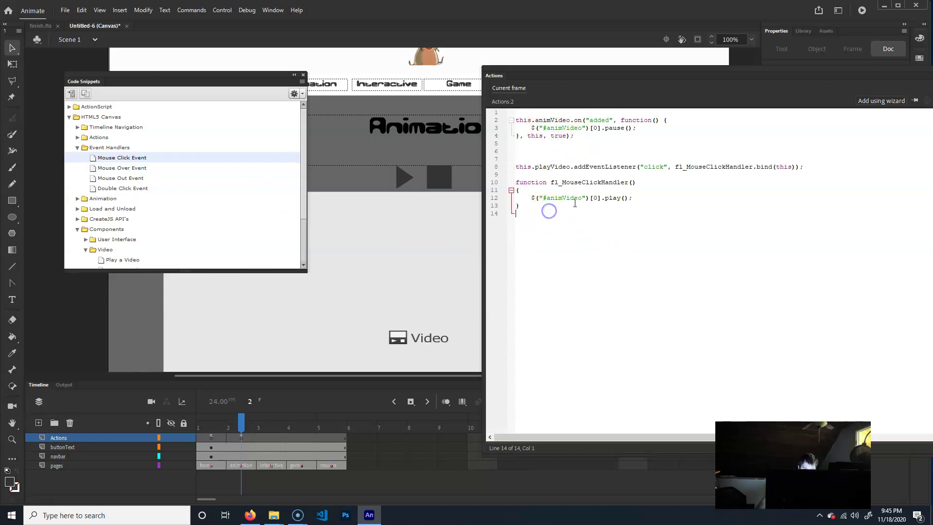
click(445, 174)
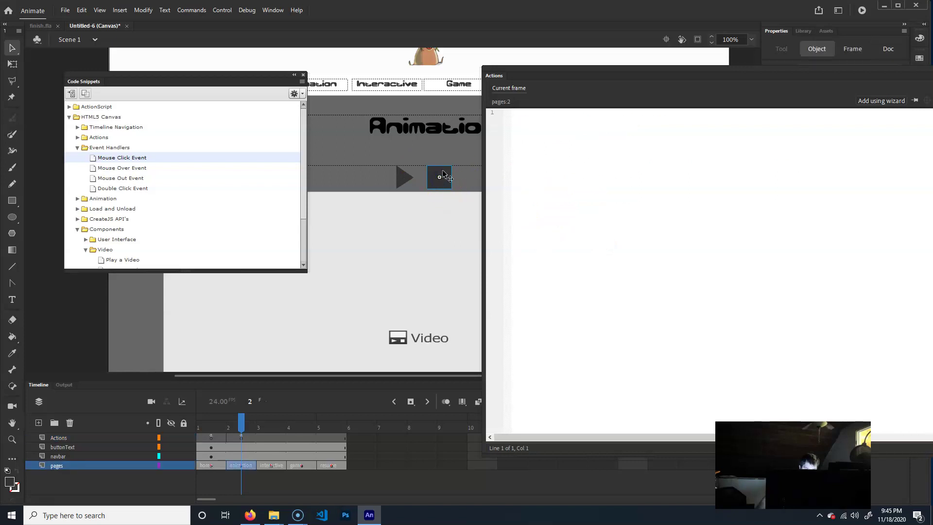
right_click(99, 158)
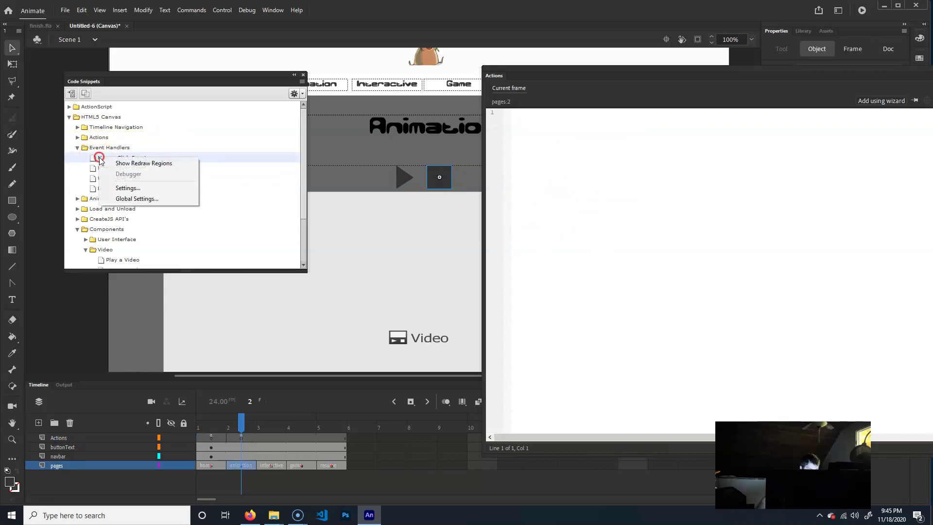
right_click(90, 158)
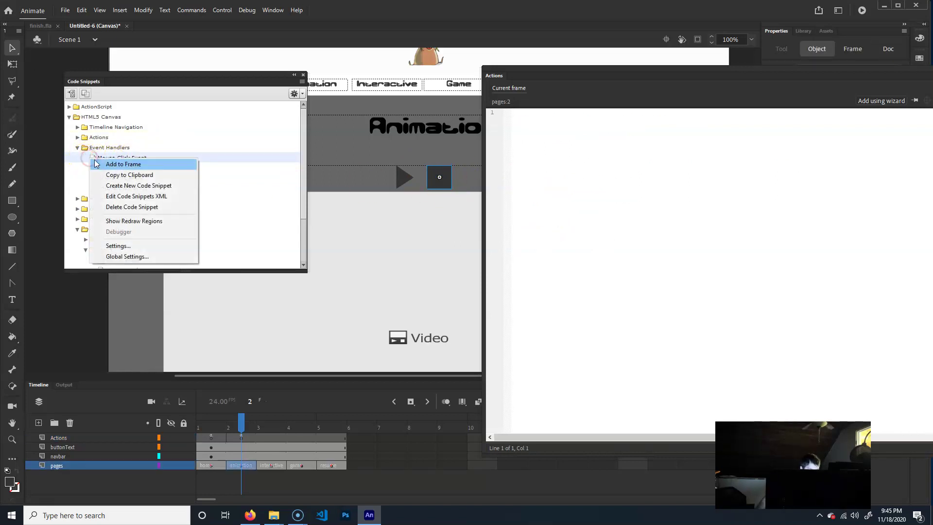
click(124, 164)
click(582, 182)
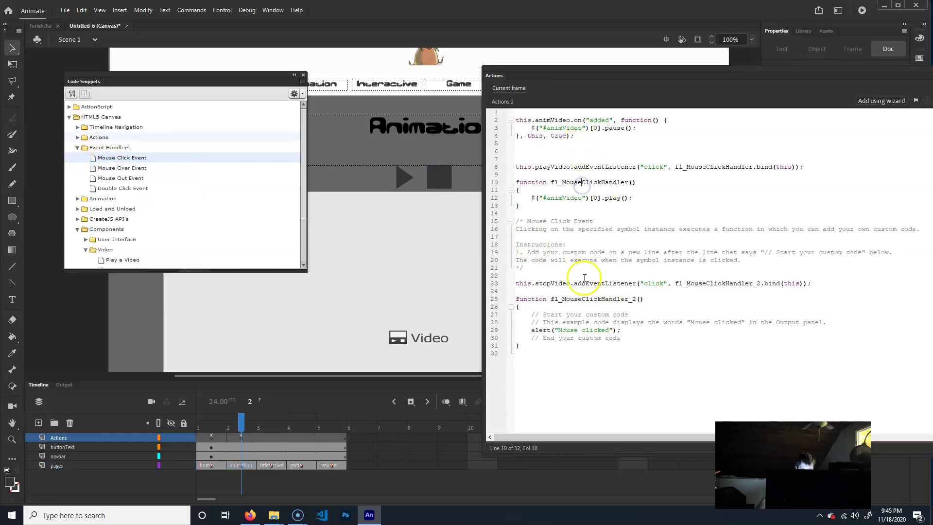
drag(529, 276, 502, 213)
key(BackSpace)
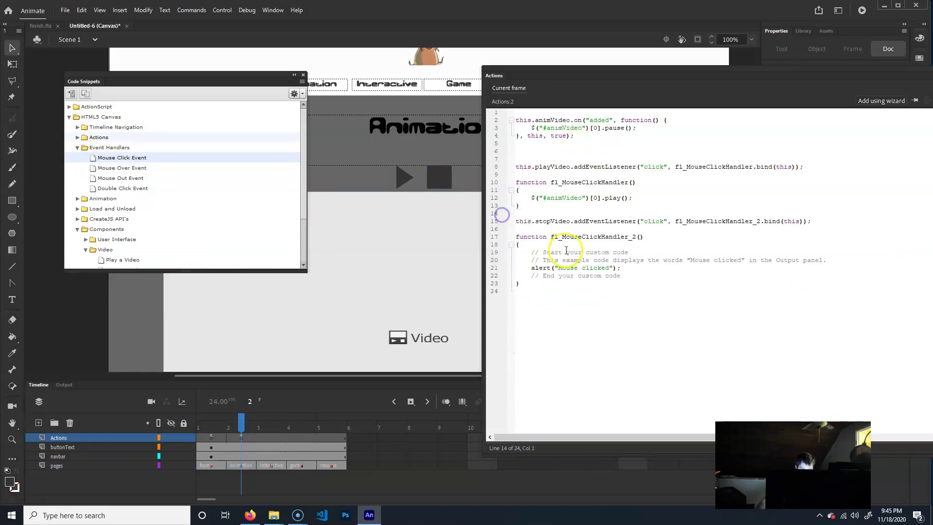
Replace the placeholder code in fl_MouseClickHandler_2 with the $("#animVideo")[0].pause(); line copied from the pause snippet
drag(639, 128, 526, 131)
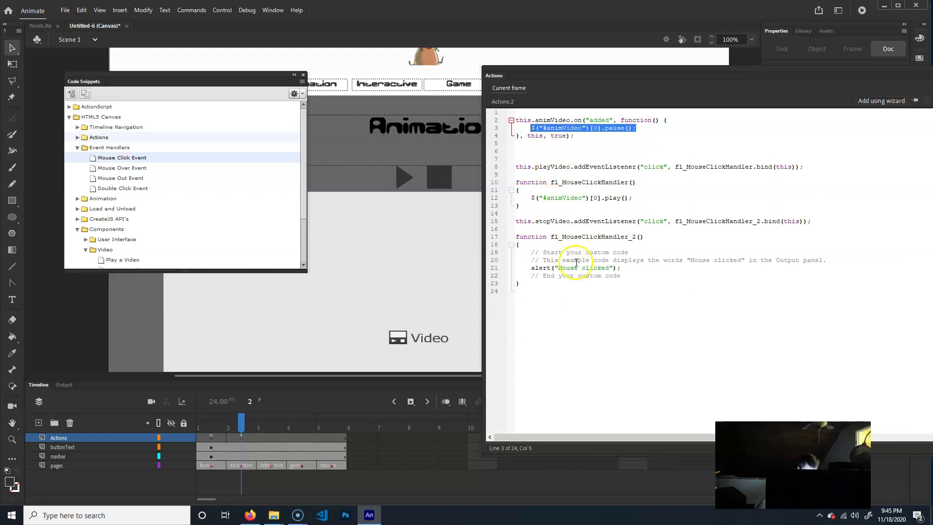
drag(621, 276, 541, 260)
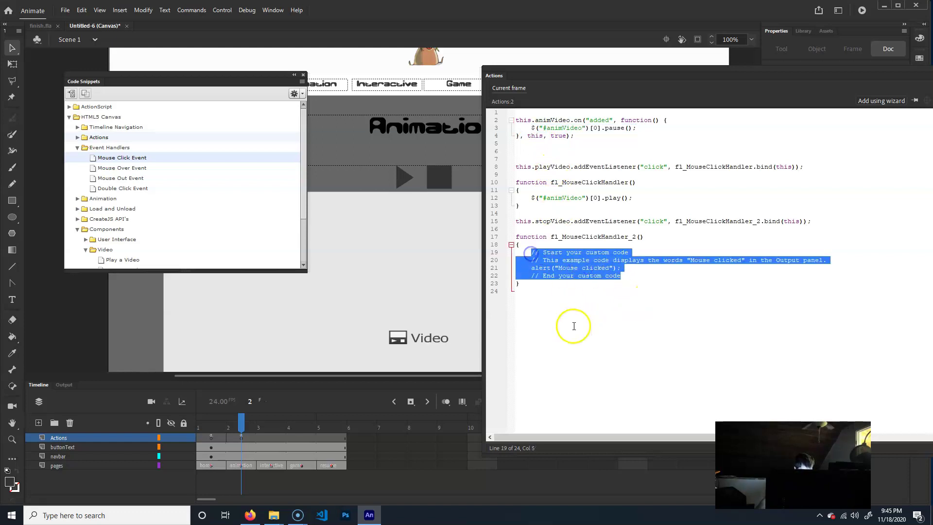
key(ctrl+v)
Delete the leftover animVideo "added" pause block and the blank lines above the playVideo listener
drag(577, 143, 433, 77)
key(Delete)
key(Delete)
key(Delete)
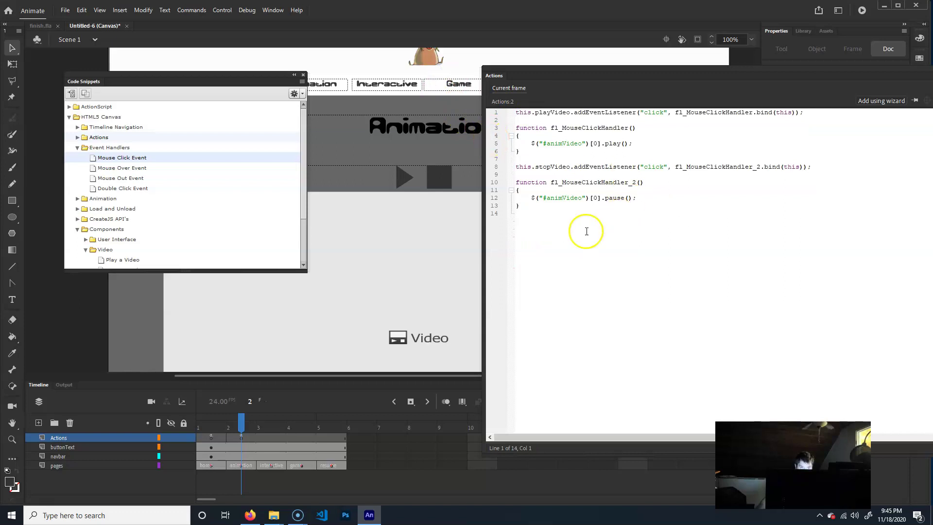
Test the movie in the browser and try the custom play and stop buttons on the Animation page
click(622, 160)
click(650, 175)
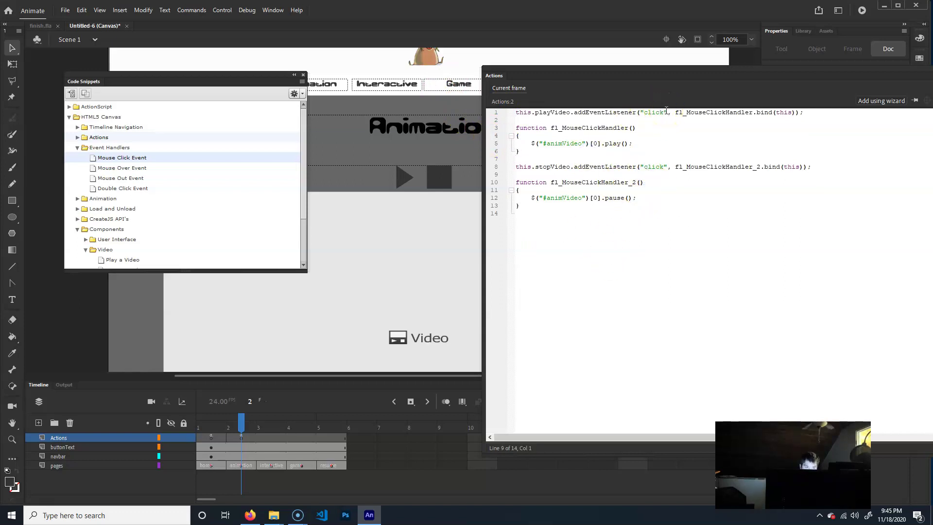
key(ctrl+Return)
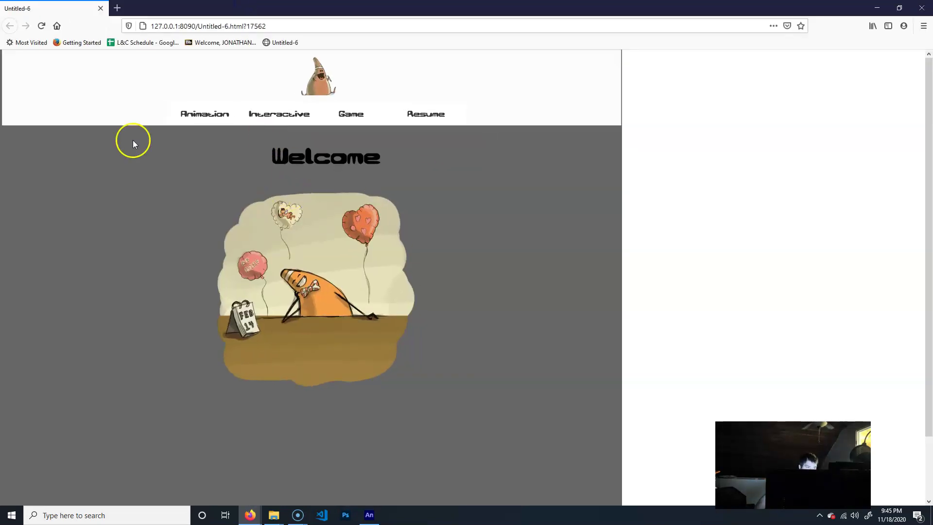
click(199, 115)
click(297, 207)
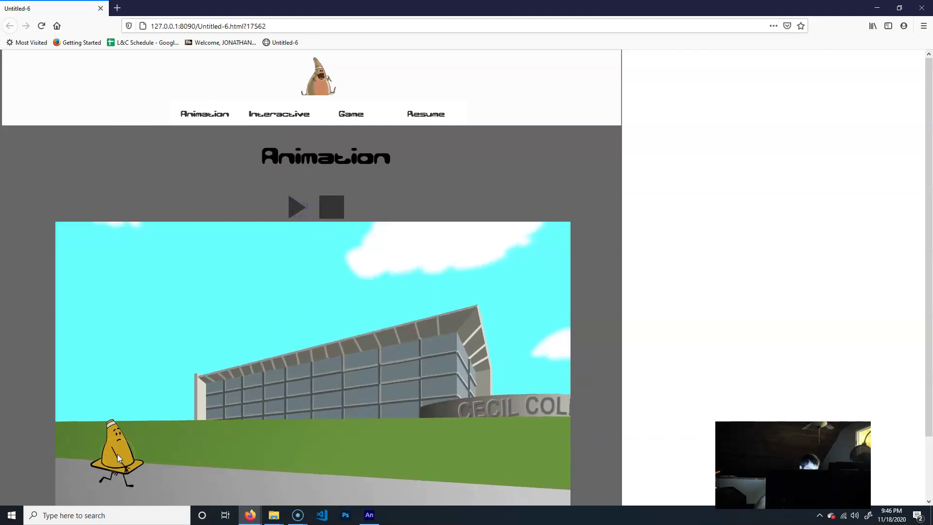
click(331, 207)
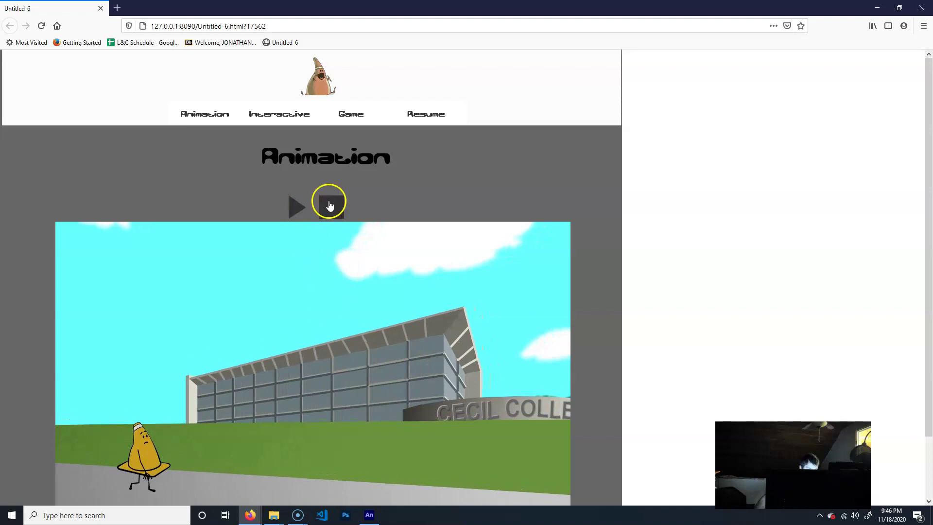
click(290, 207)
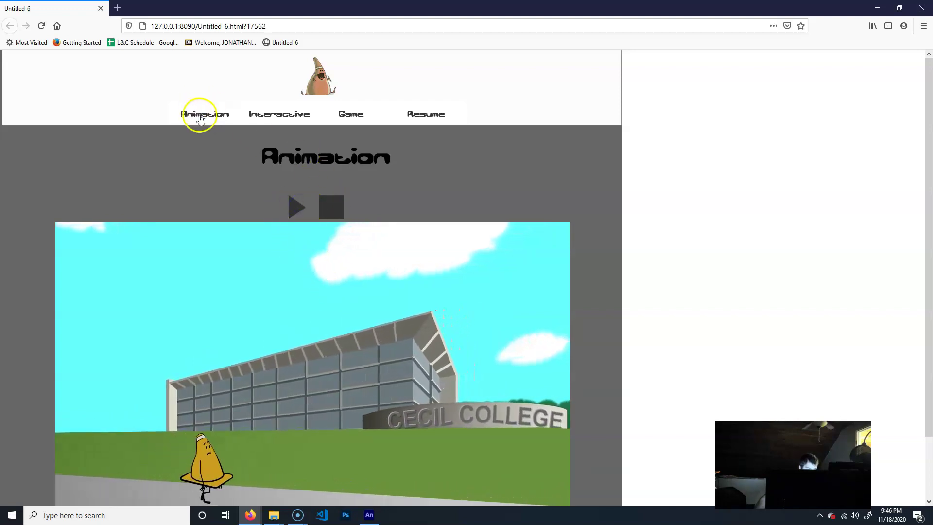
Check navigation between the Interactive, Game and Animation pages, retest the video's play and stop buttons, and close the browser preview
click(291, 120)
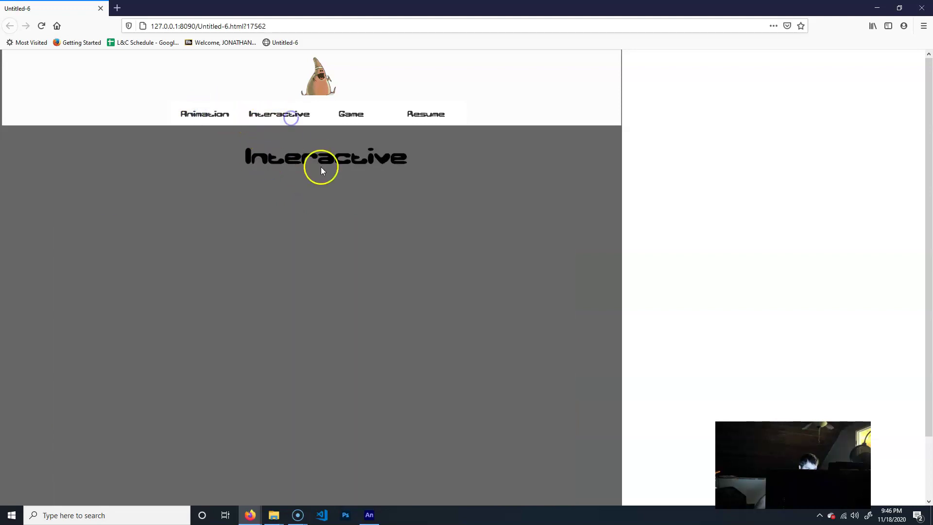
click(225, 119)
click(352, 118)
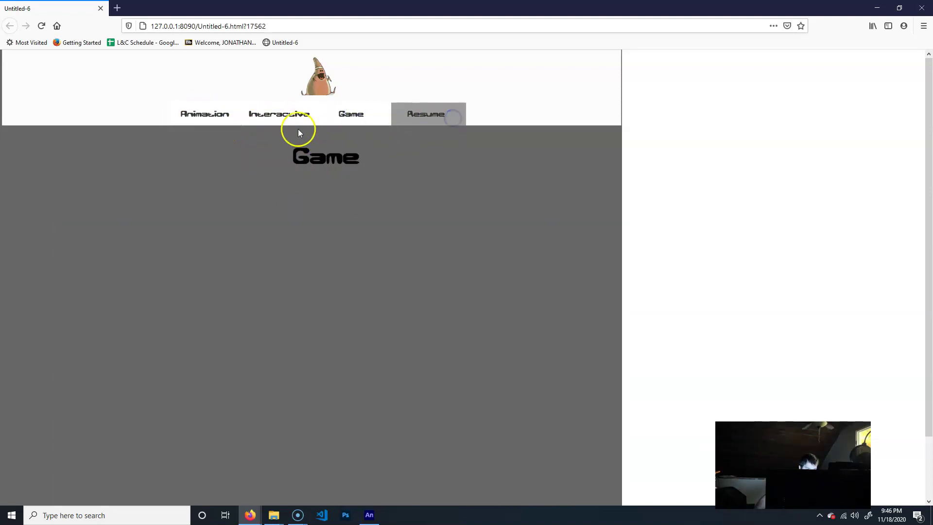
click(260, 116)
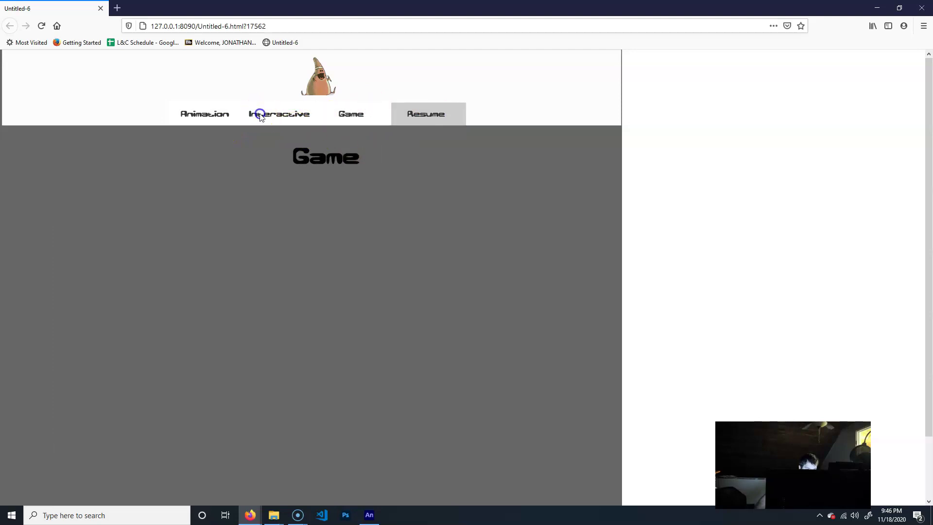
click(219, 115)
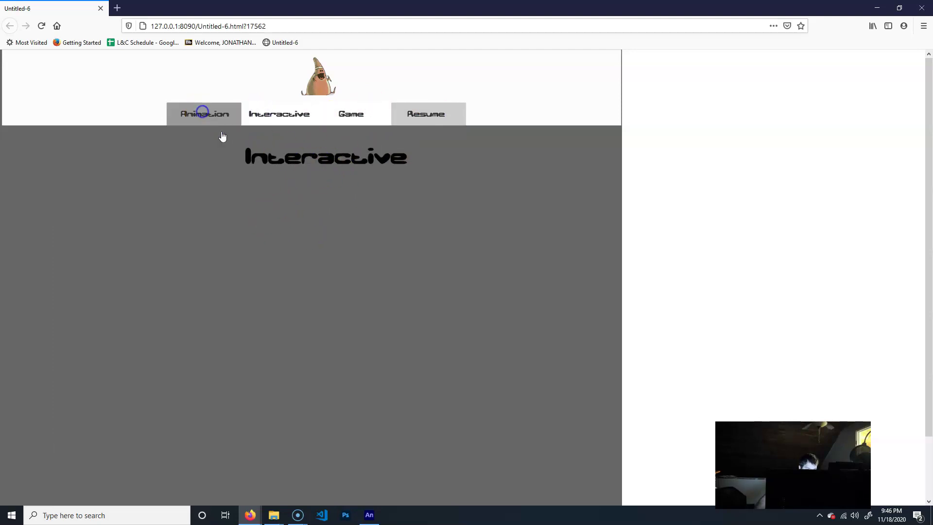
click(299, 207)
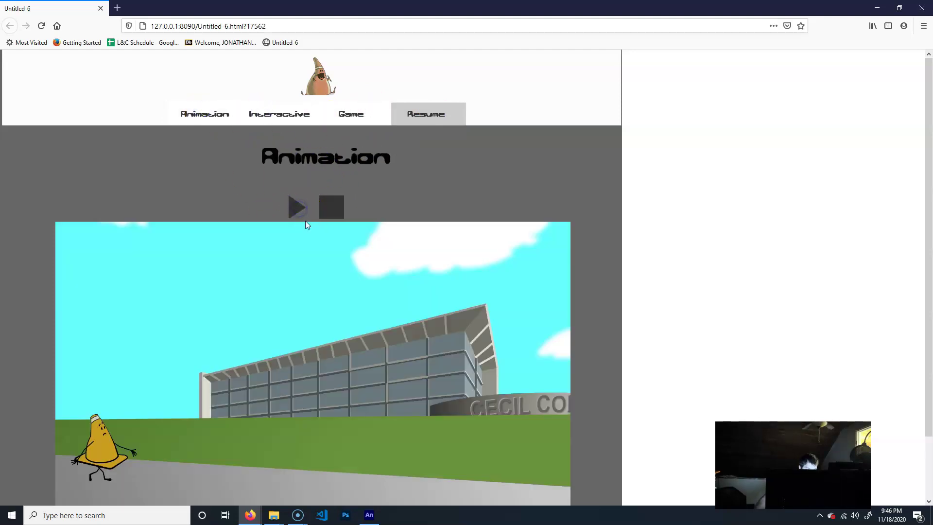
click(332, 210)
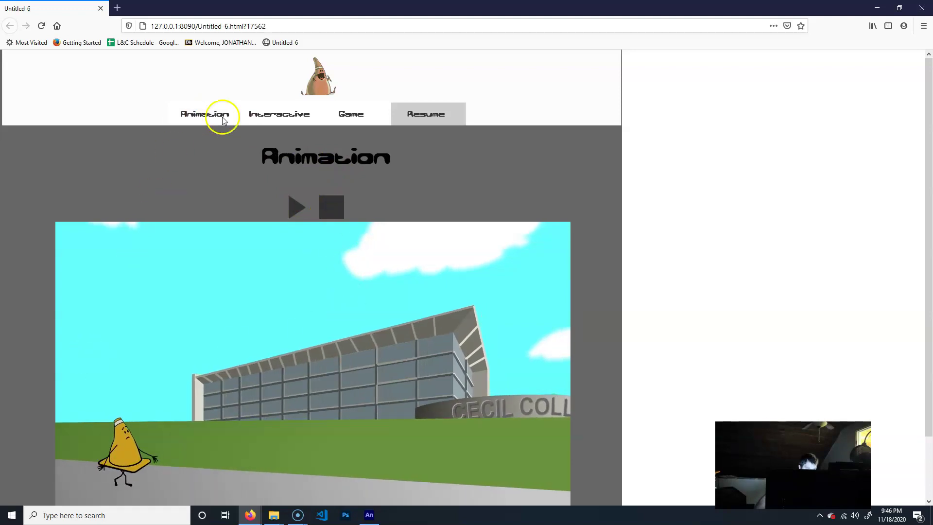
scroll(339, 127, down, 2)
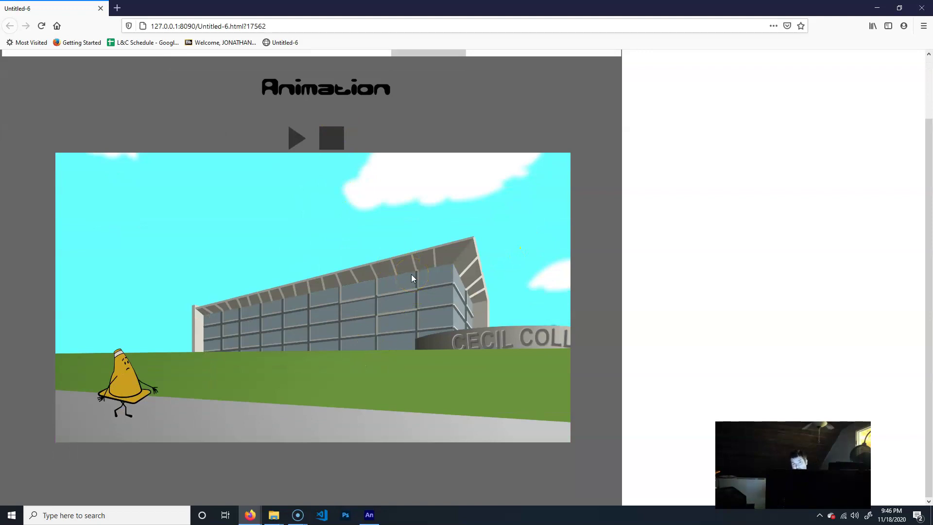
click(316, 134)
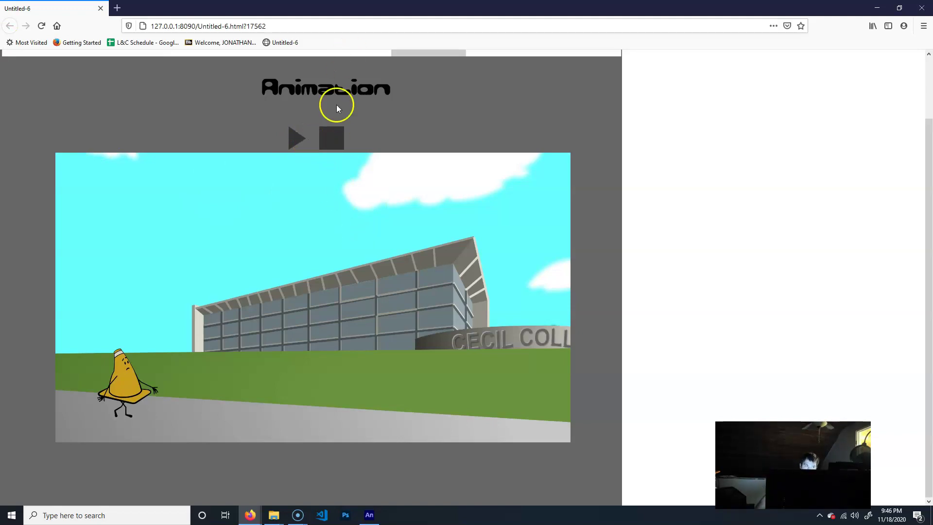
click(923, 11)
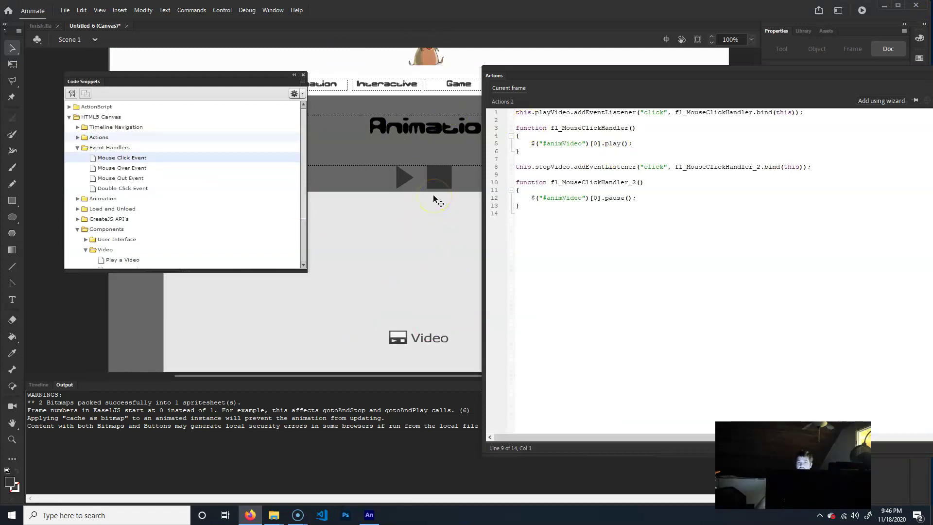
Close the Actions and Code Snippets windows and go to the Interactive page at frame 3 of the timeline
drag(715, 76, 470, 135)
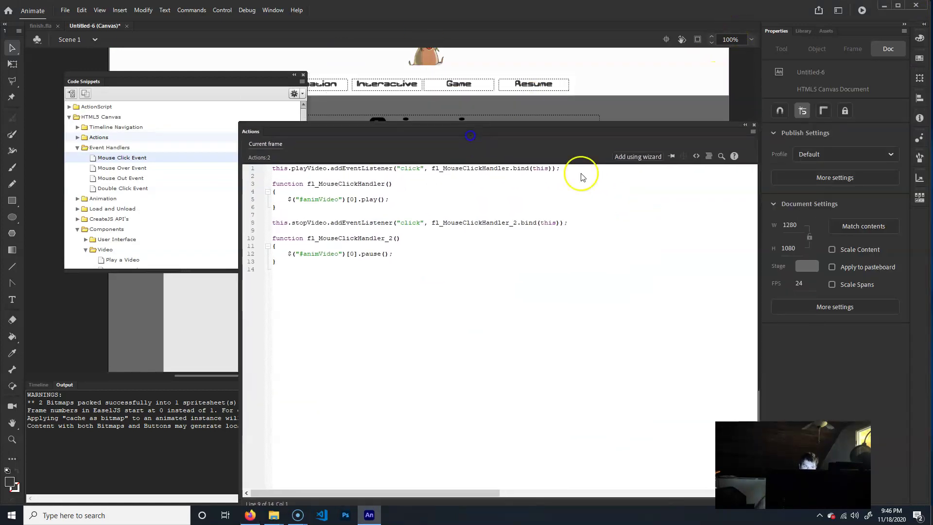
click(754, 125)
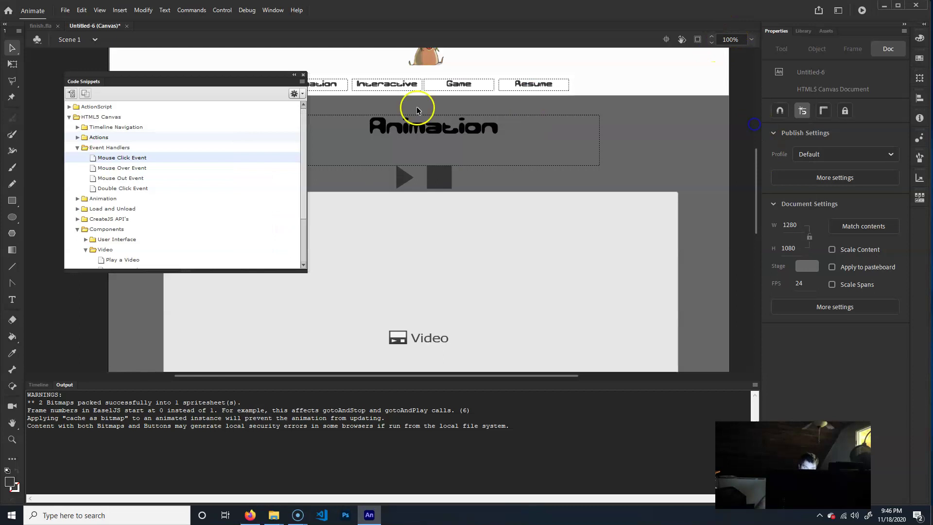
click(303, 75)
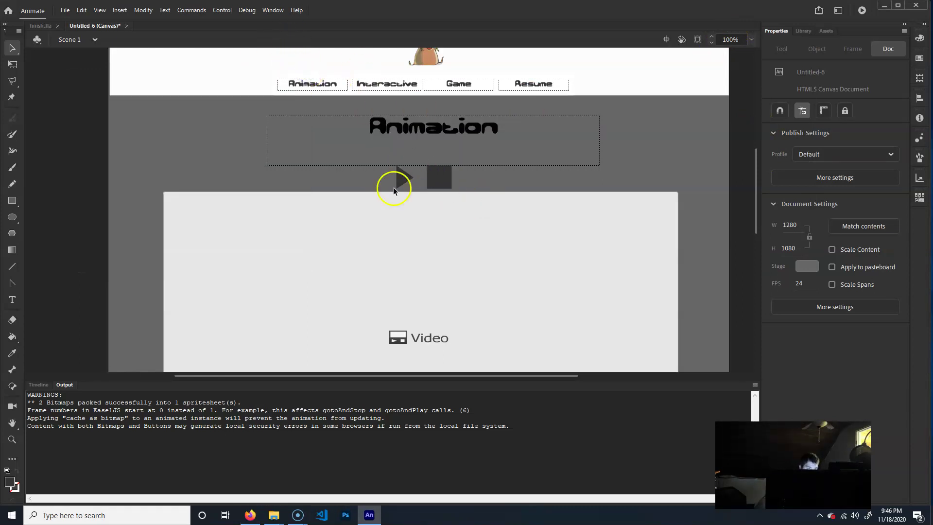
click(40, 385)
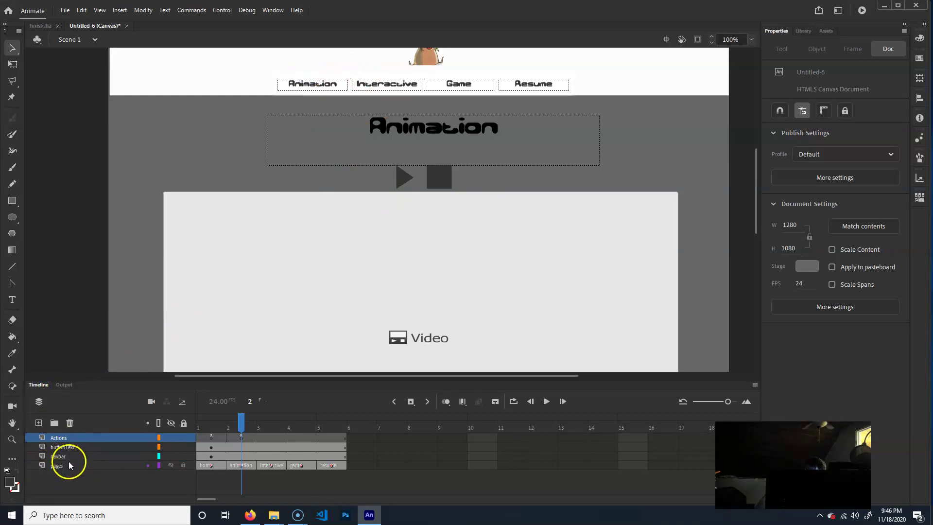
drag(241, 423, 271, 423)
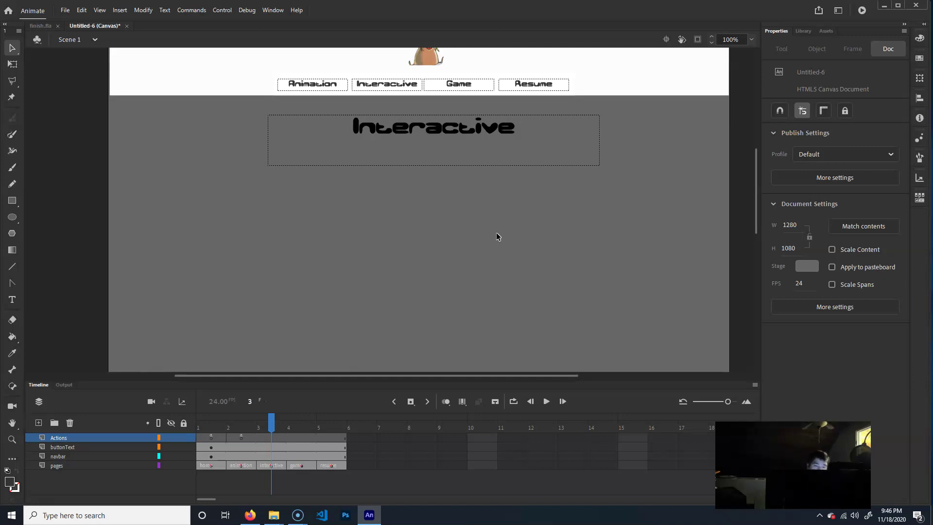
Open the file week07_labFinish.fla from the Desktop folder classMaterials/MM/wk07
click(68, 10)
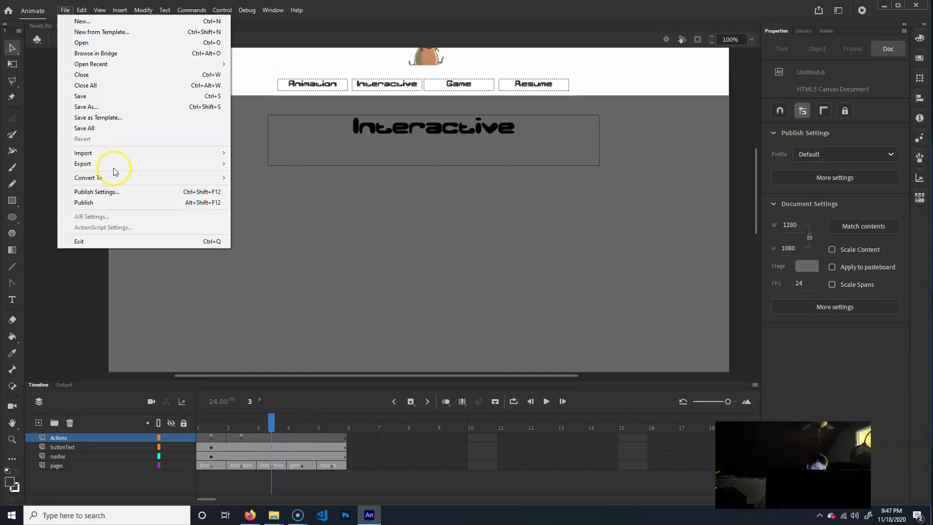
click(90, 46)
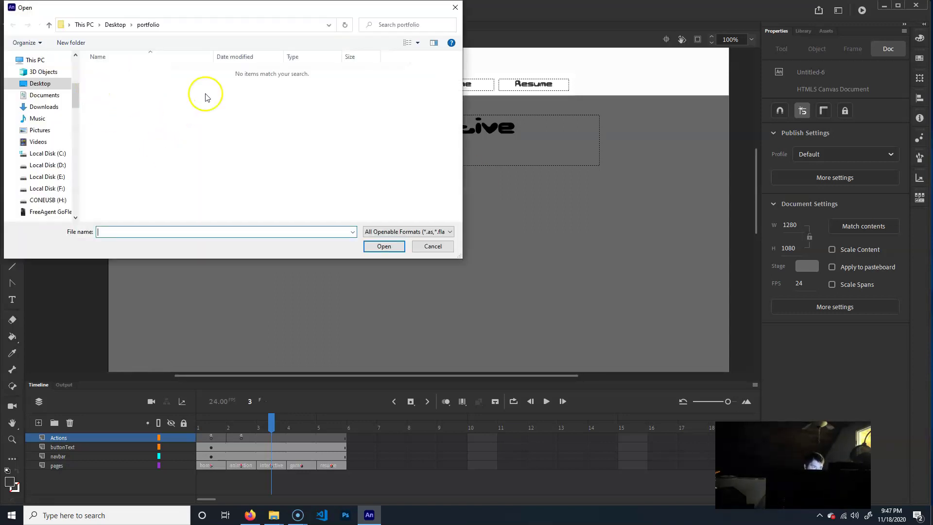
click(88, 25)
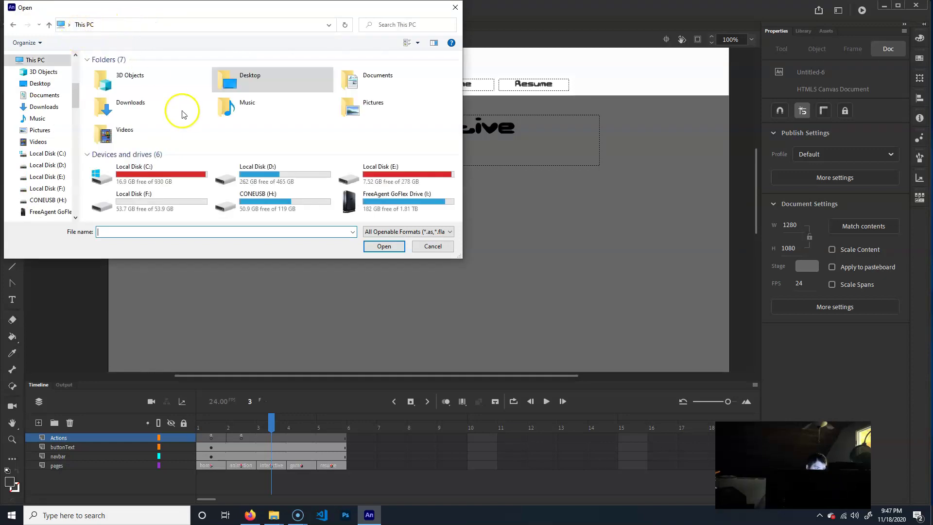
double_click(258, 92)
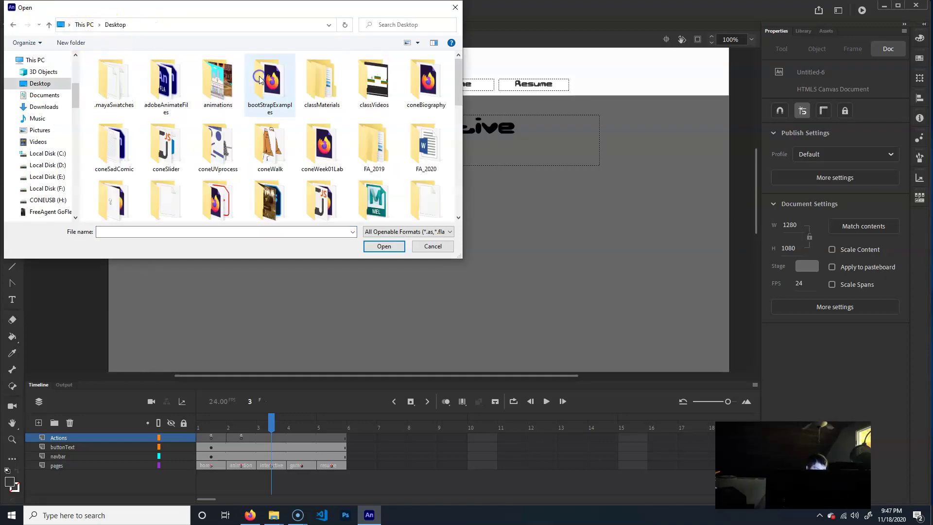
double_click(334, 75)
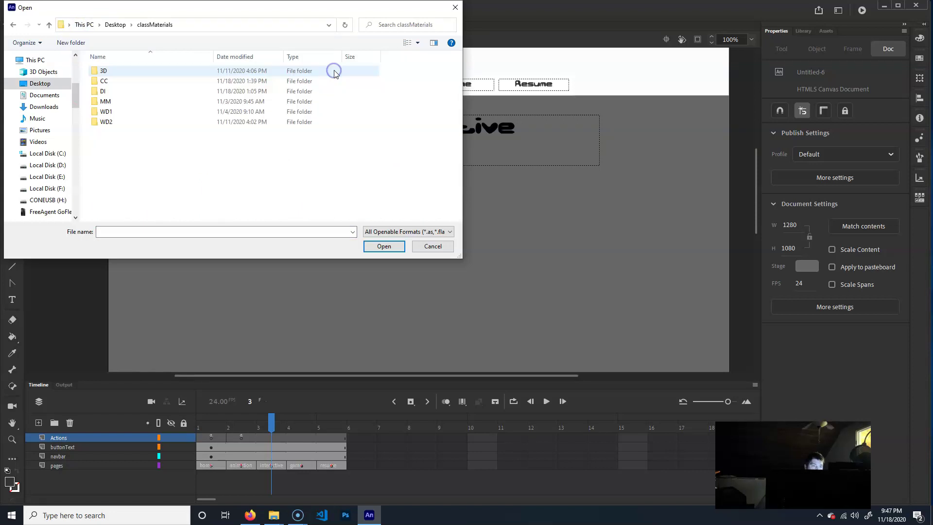
double_click(111, 101)
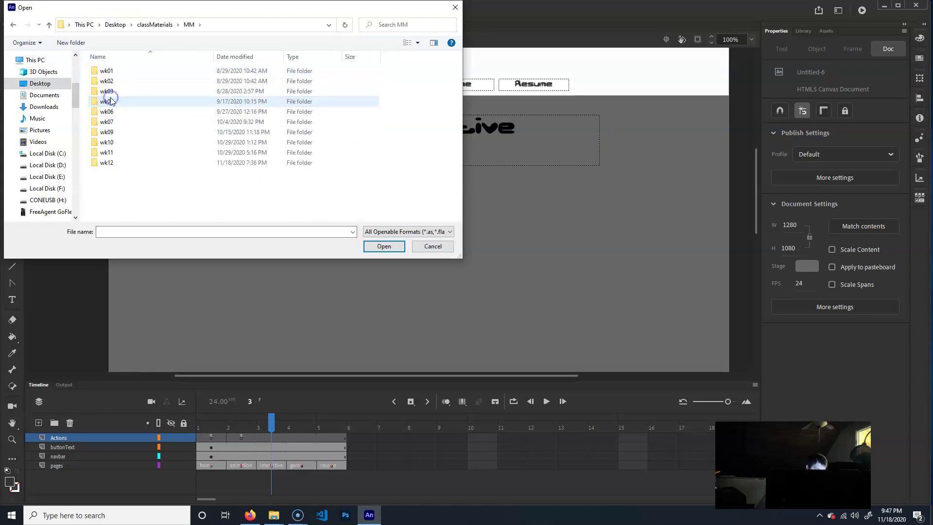
double_click(122, 123)
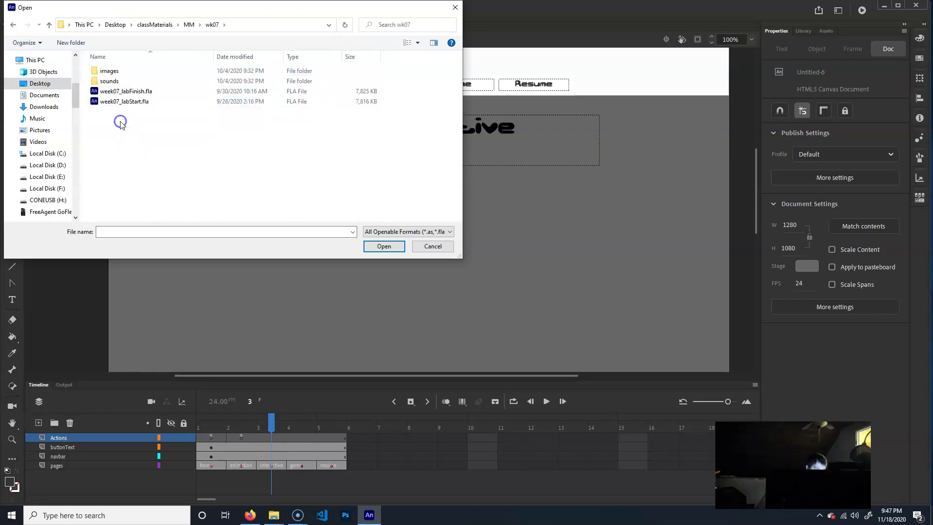
click(123, 94)
click(383, 246)
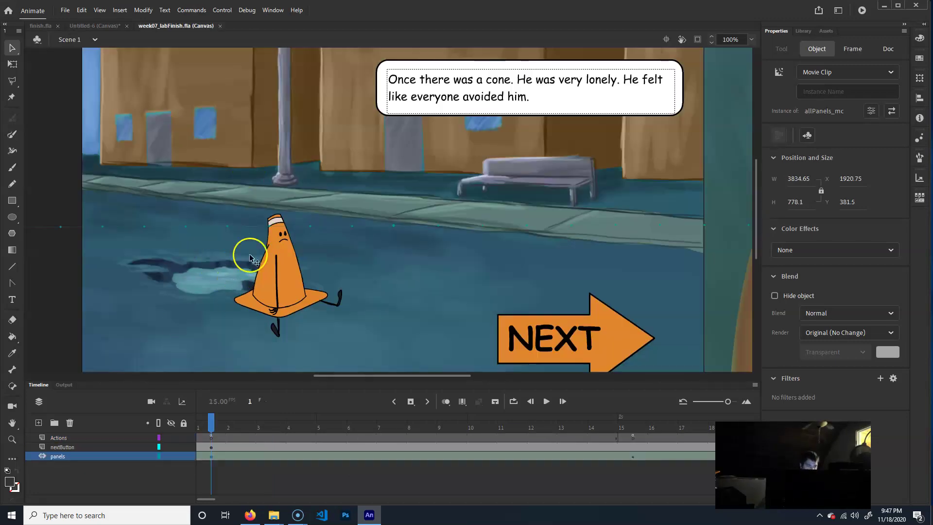
click(65, 10)
click(121, 191)
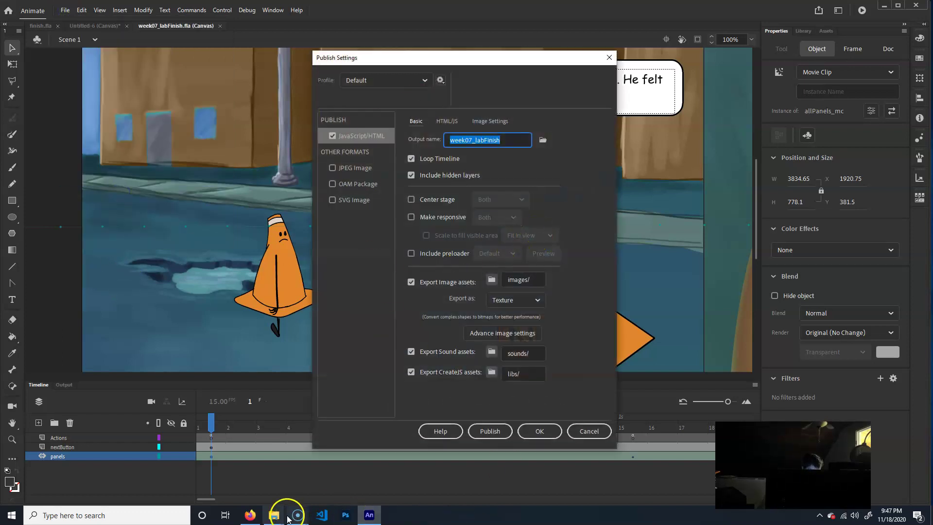
click(570, 430)
Examine the contents of the portfolio folder on the desktop
click(889, 7)
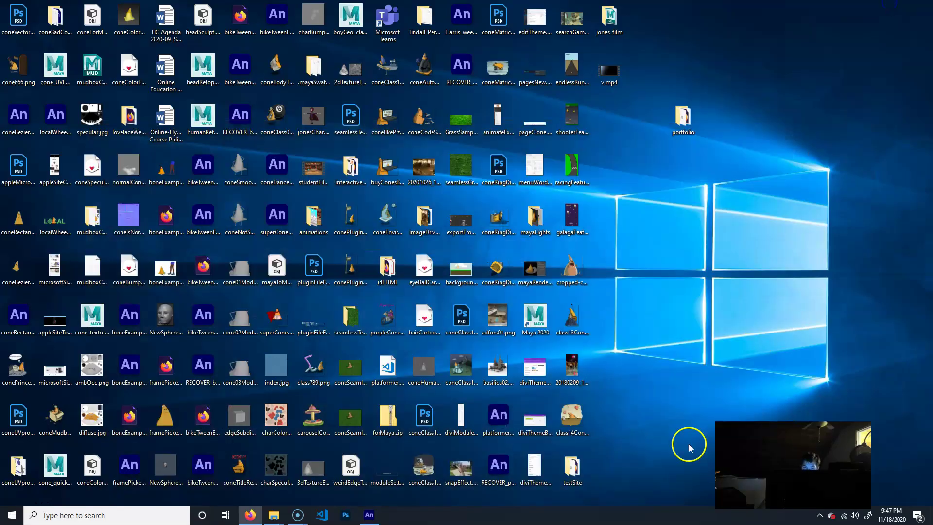
click(683, 119)
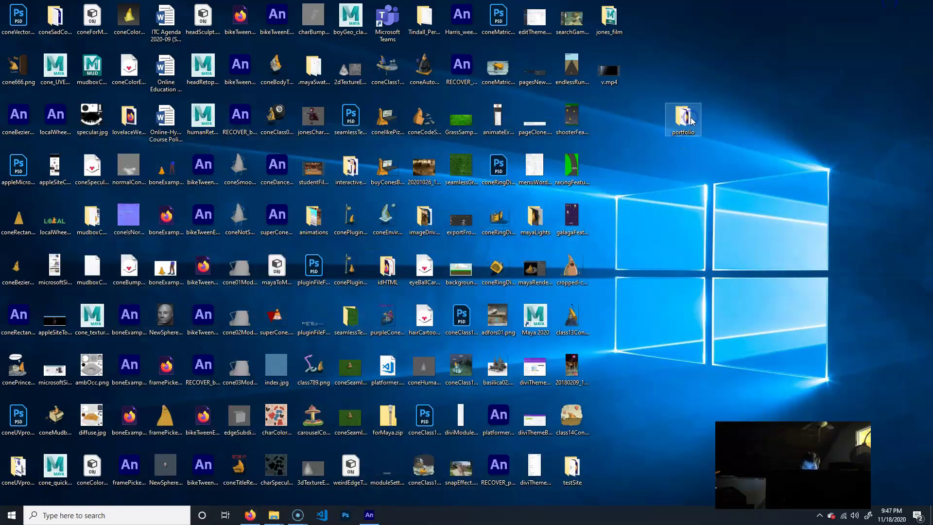
double_click(689, 121)
drag(548, 57, 463, 88)
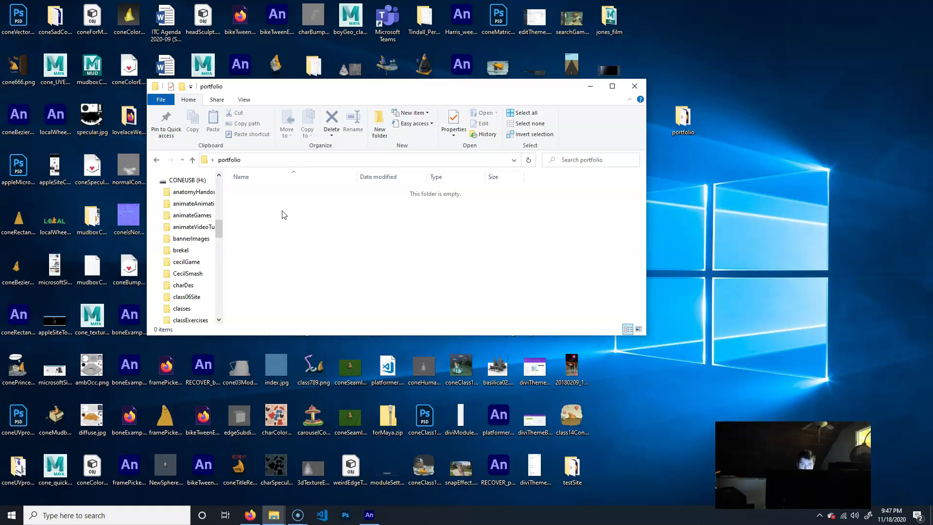
click(673, 121)
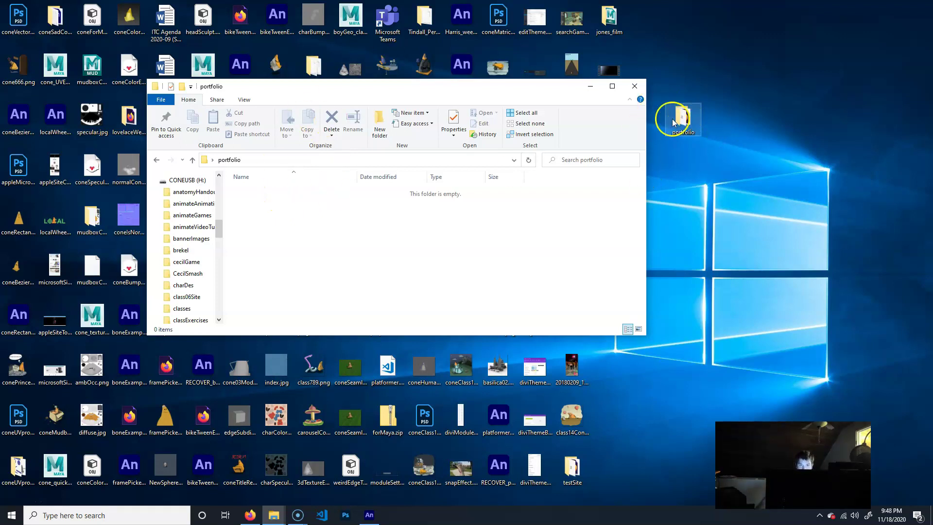
click(591, 86)
Set the publish output of week07_labFinish.fla to interactiveComic.js in the Desktop portfolio folder
click(372, 514)
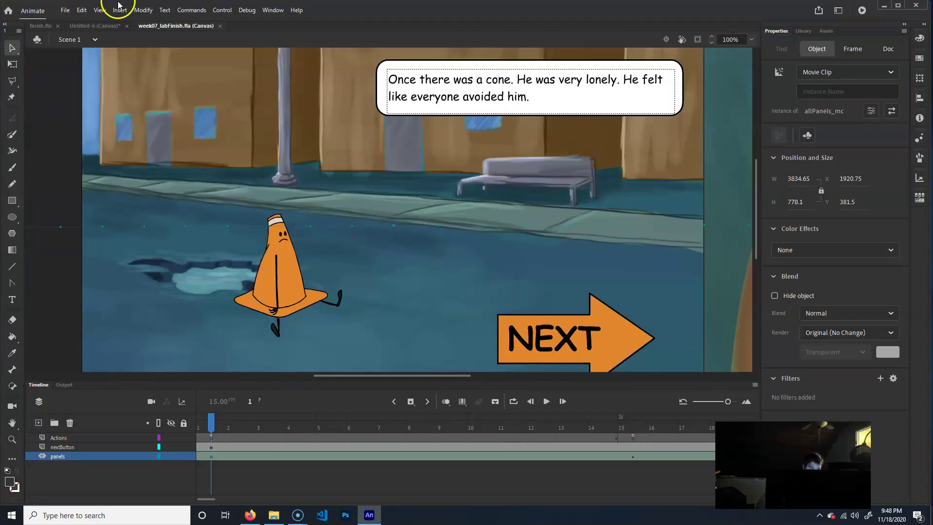
click(65, 10)
click(110, 190)
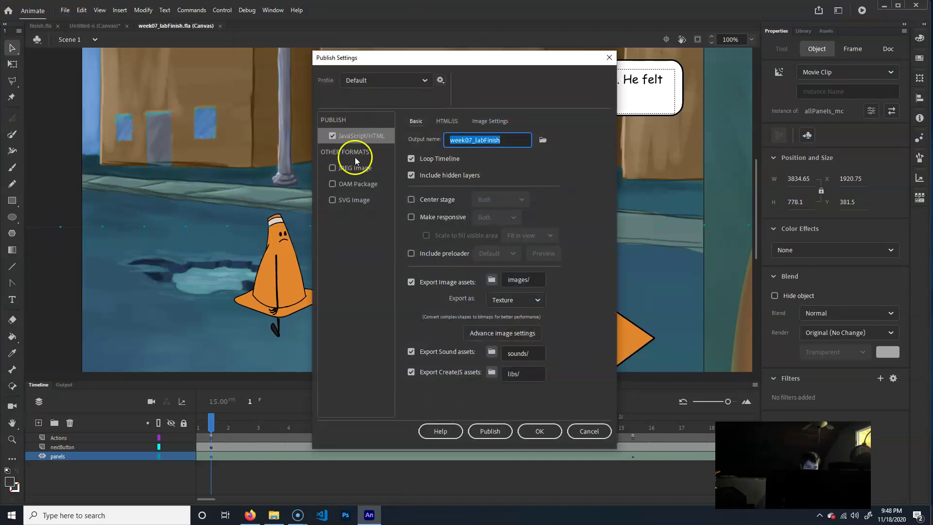
click(543, 140)
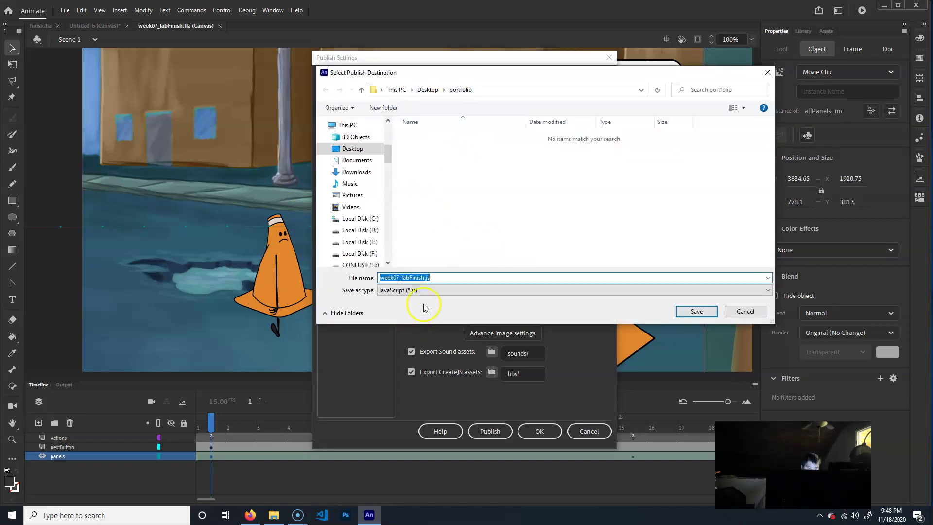
click(445, 277)
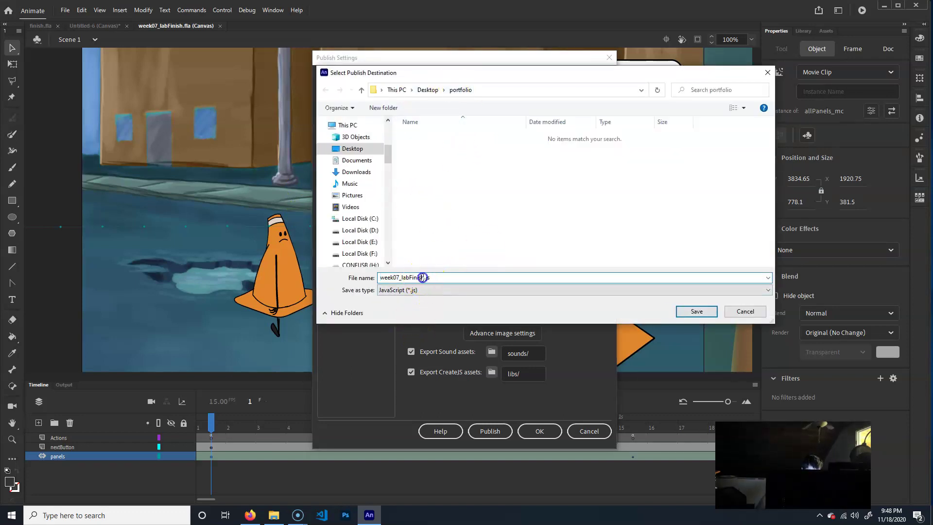
key(shift+Home)
key(BackSpace)
key(Delete)
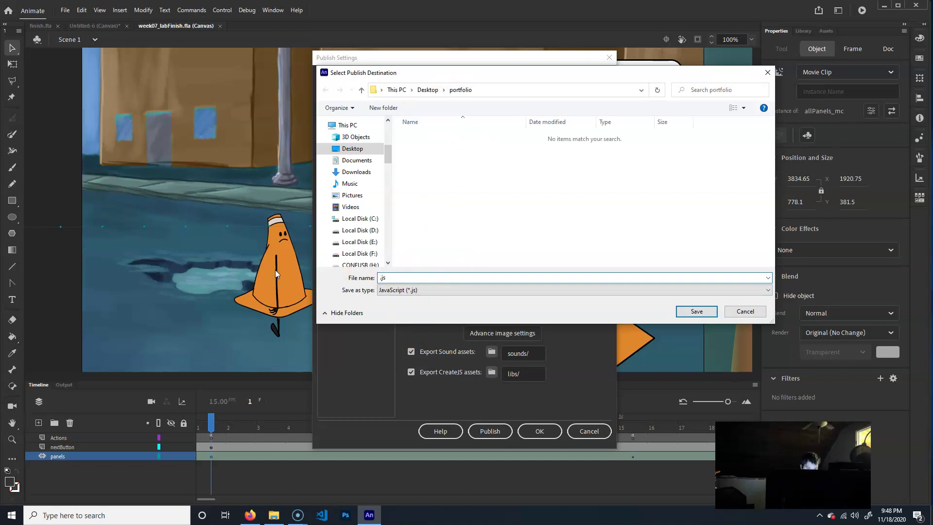
text(interactiveComic)
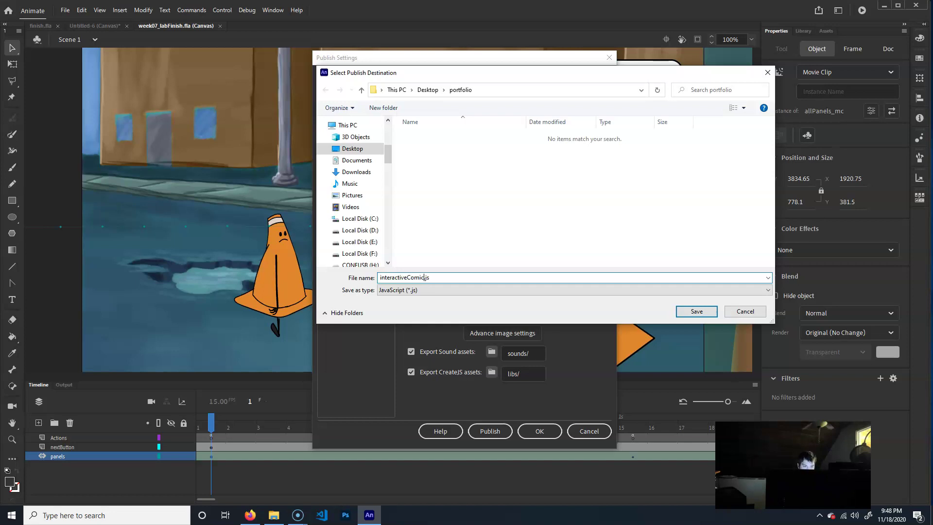
click(697, 312)
Publish the comic with the current JavaScript/HTML settings and accept the publish settings
click(489, 431)
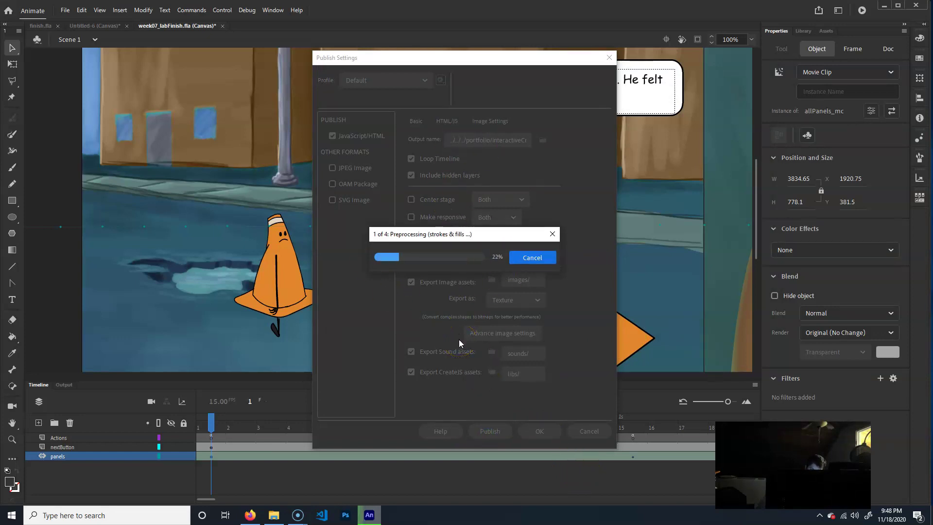
click(454, 221)
click(459, 317)
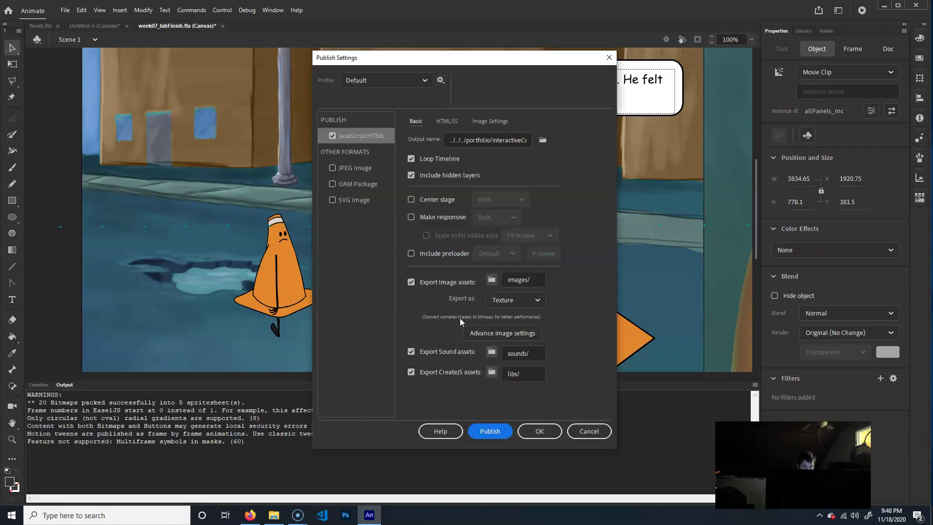
click(539, 431)
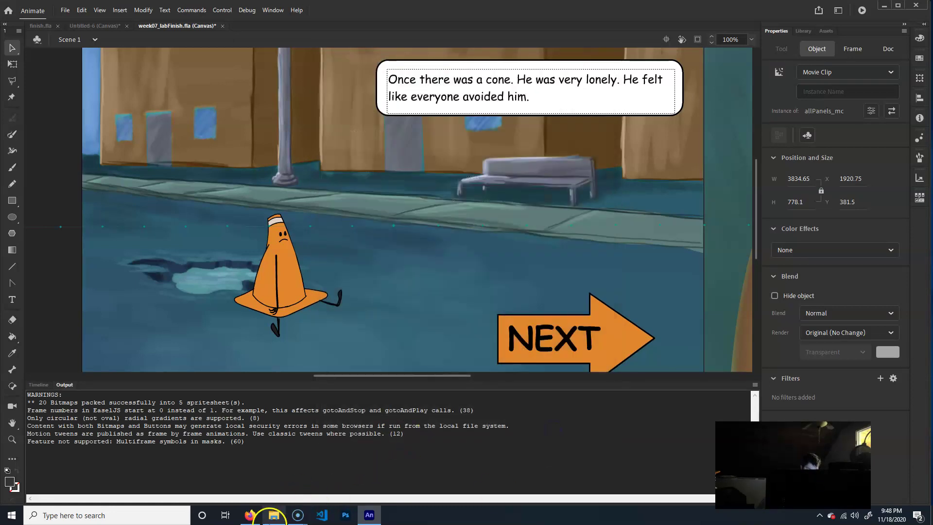
Check the published files in the Desktop portfolio folder, preview interactiveComic.html in the browser and close the preview
click(274, 515)
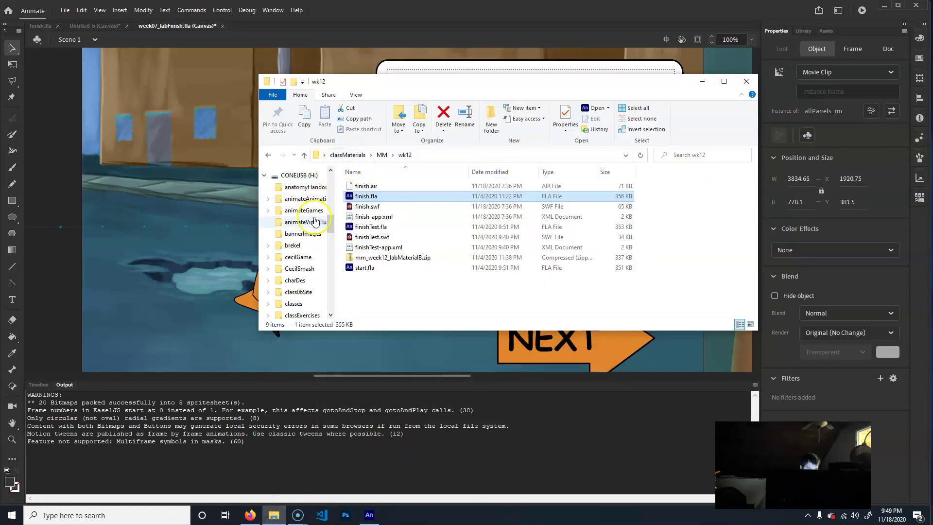
drag(328, 217, 328, 183)
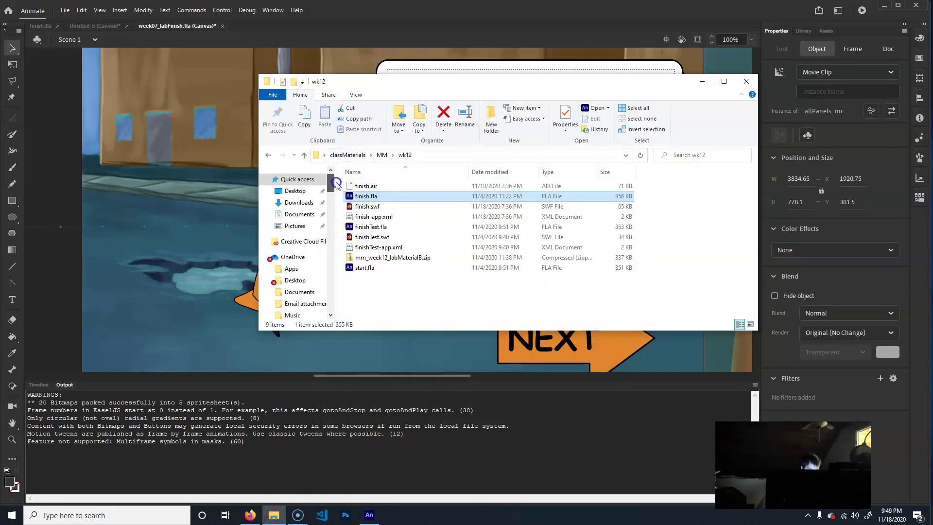
click(295, 191)
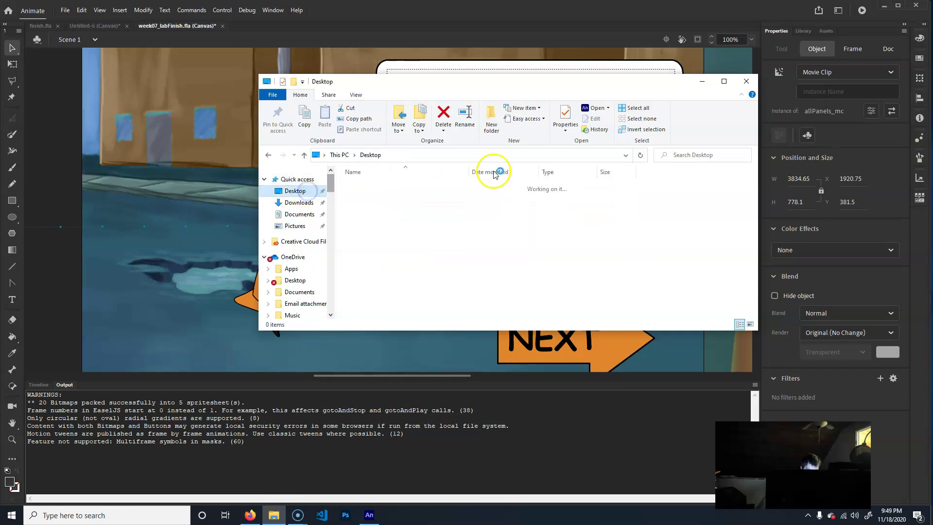
scroll(479, 228, down, 10)
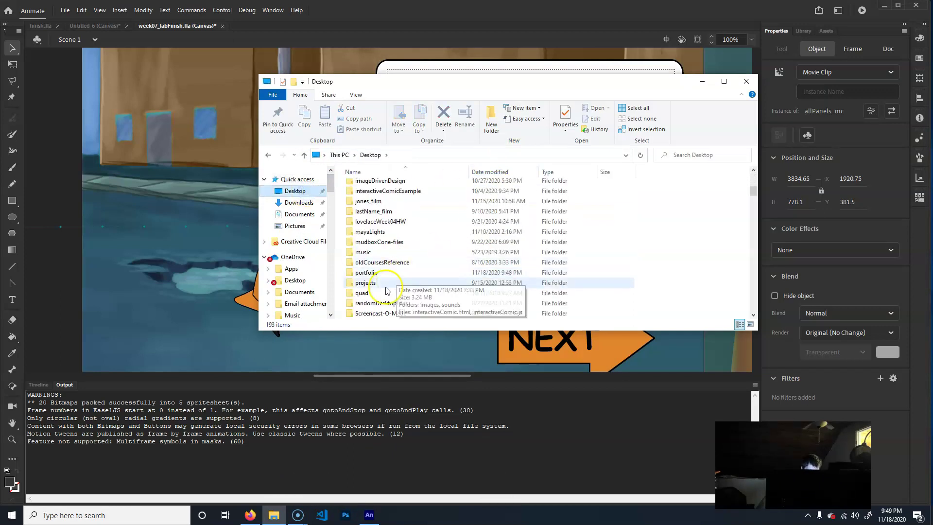
double_click(381, 272)
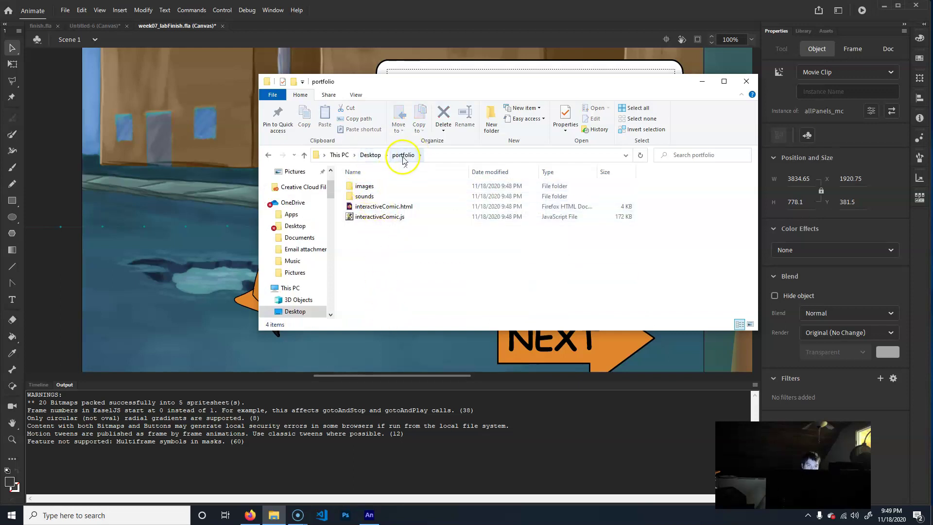
click(364, 209)
double_click(345, 208)
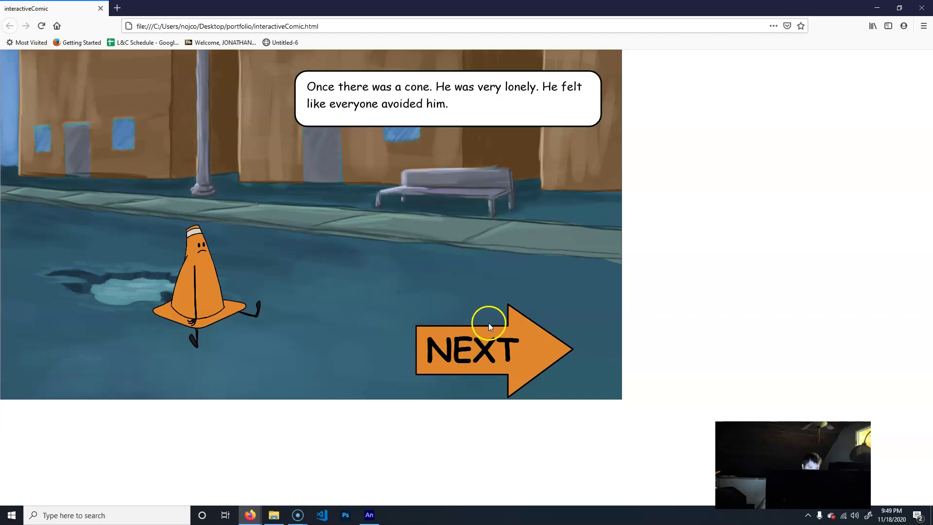
click(920, 10)
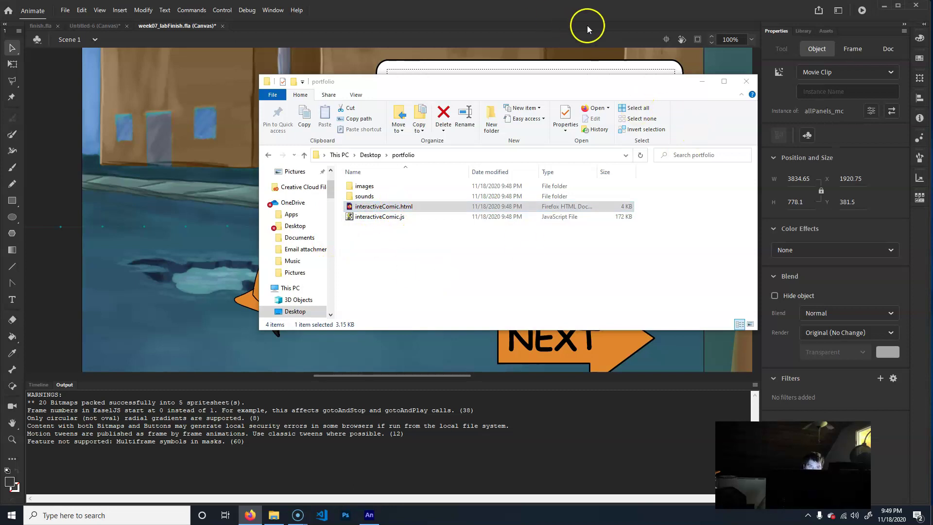
Draw a dark grey rectangle about 378 by 132 px below the Interactive heading in the Untitled-6 document
click(89, 28)
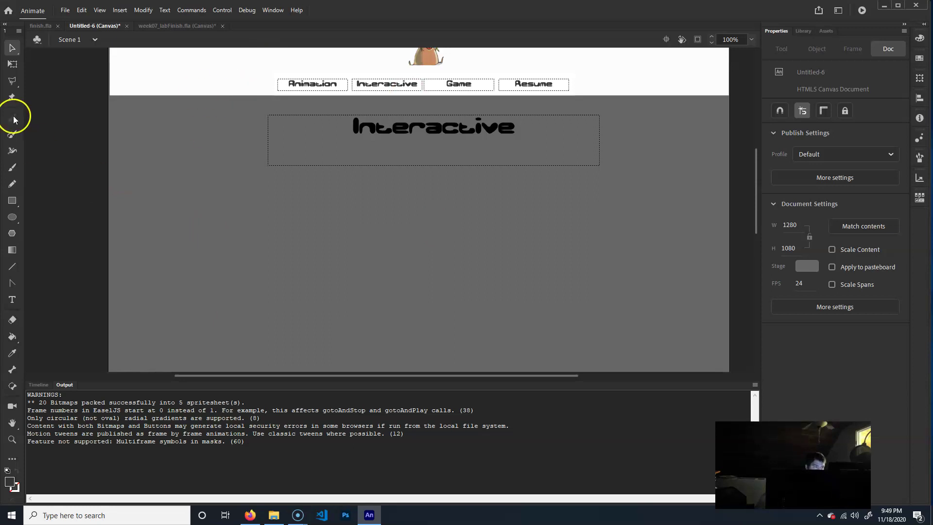
click(12, 199)
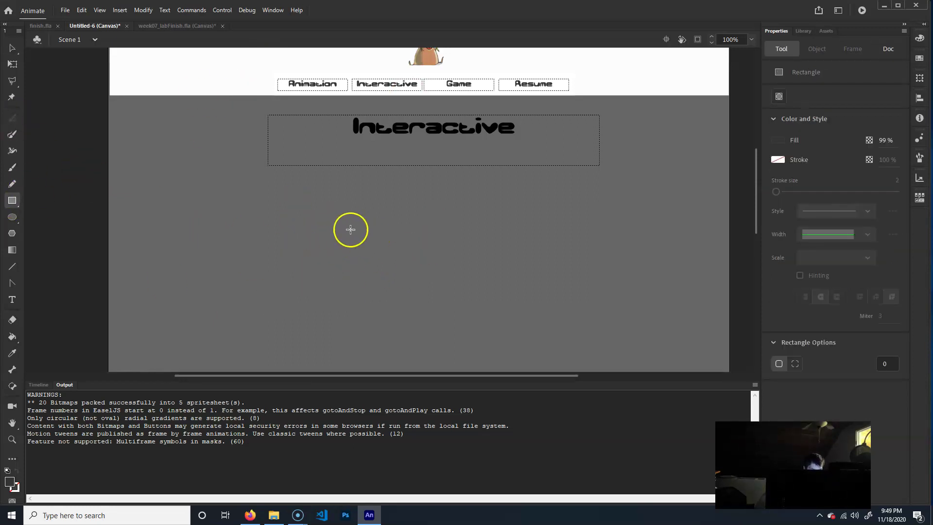
drag(340, 222, 523, 286)
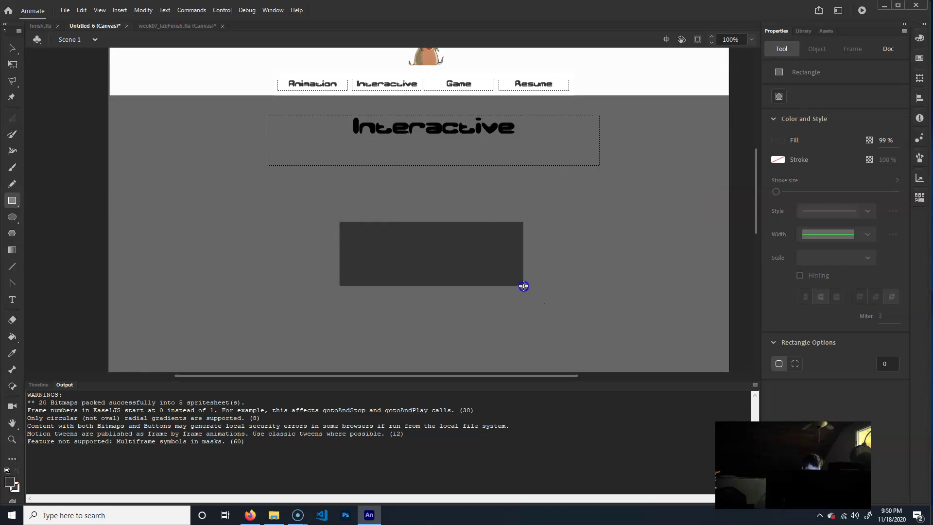
Add a dynamic text box about 272 px wide on the dark rectangle reading "Interactive Comic"
click(13, 298)
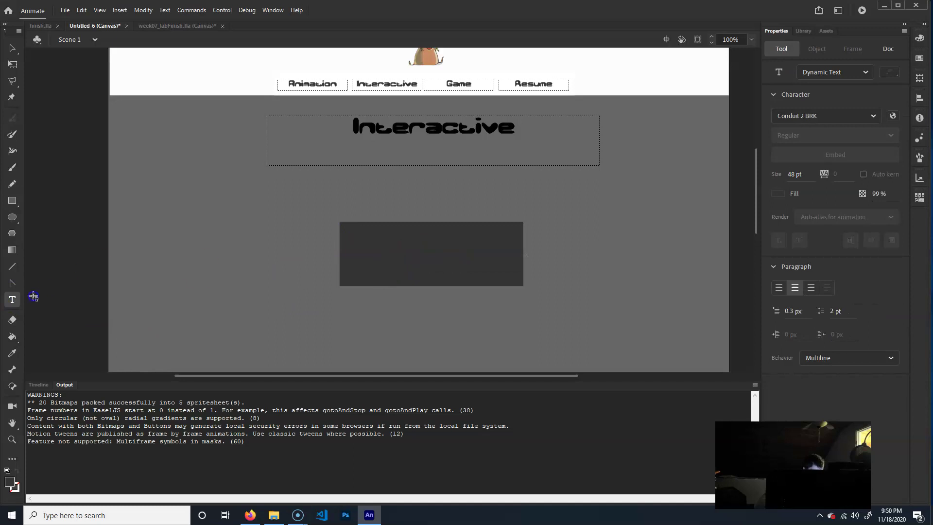
drag(367, 224, 499, 268)
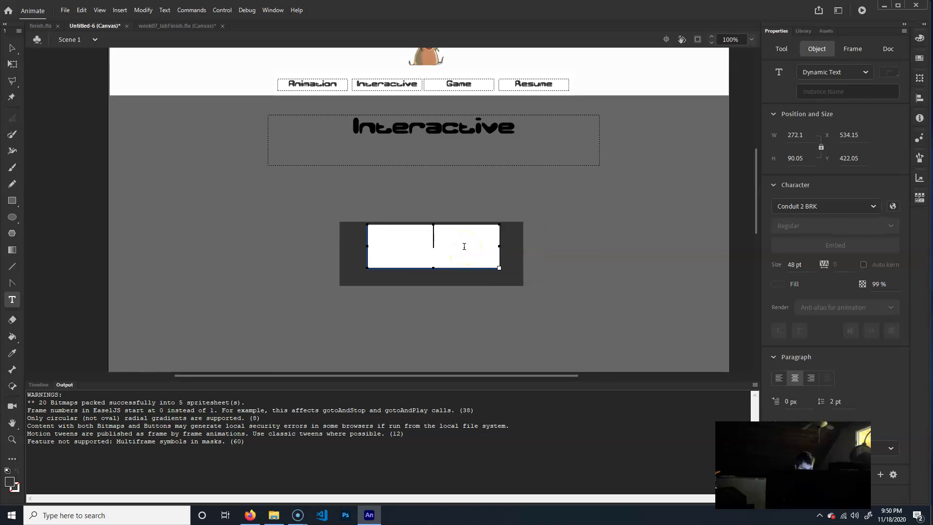
text(Int)
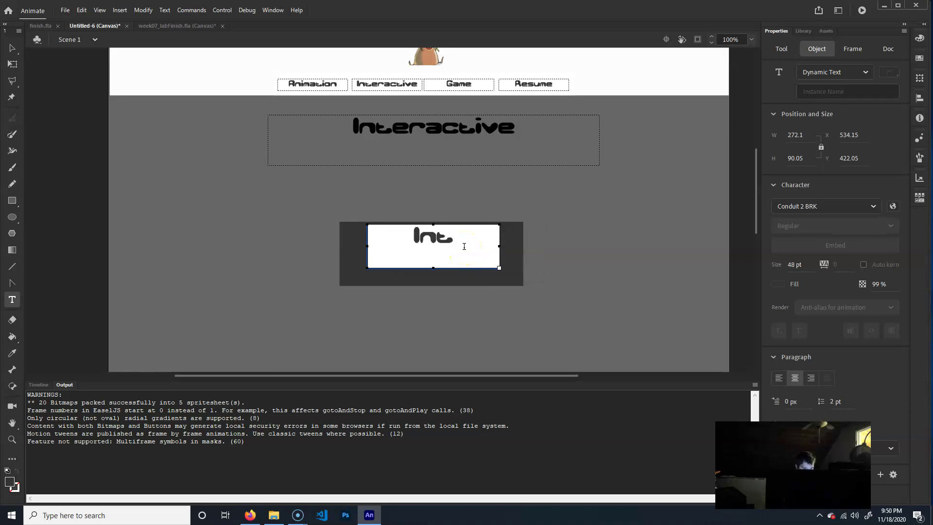
text(eractive Come)
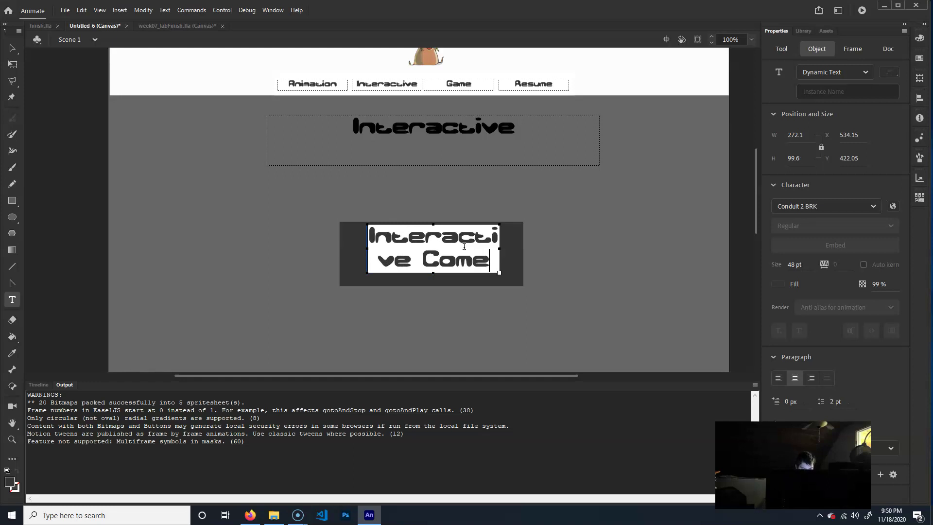
key(BackSpace)
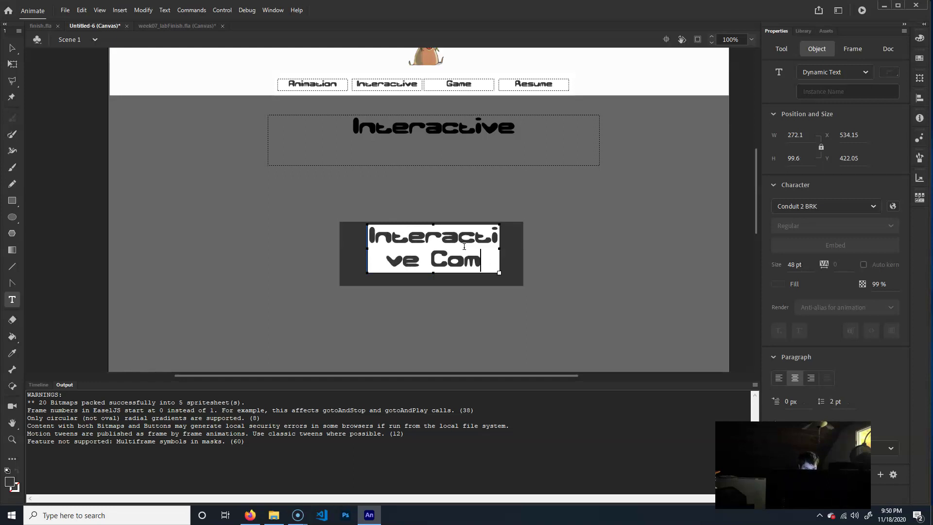
text(ic)
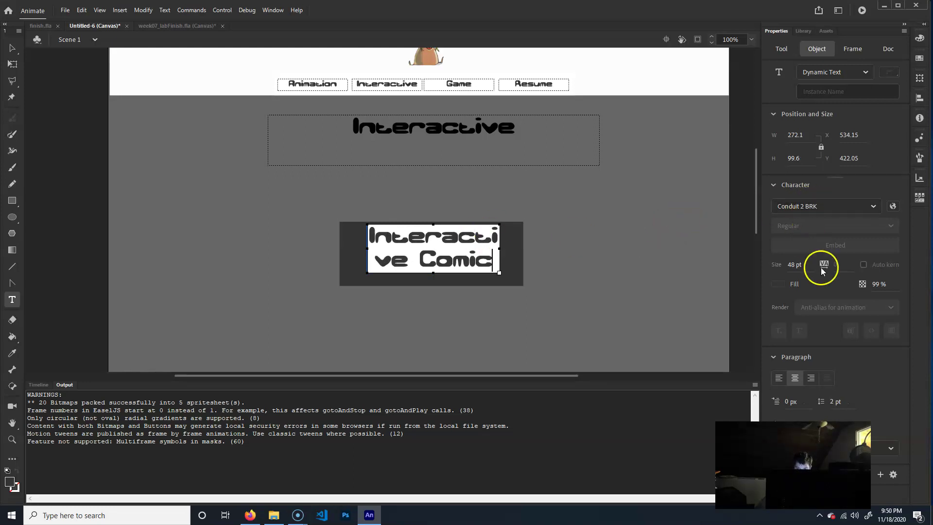
Give the "Interactive Comic" text a light grey fill and a 36 pt size, and move it slightly down on the rectangle
key(ctrl+a)
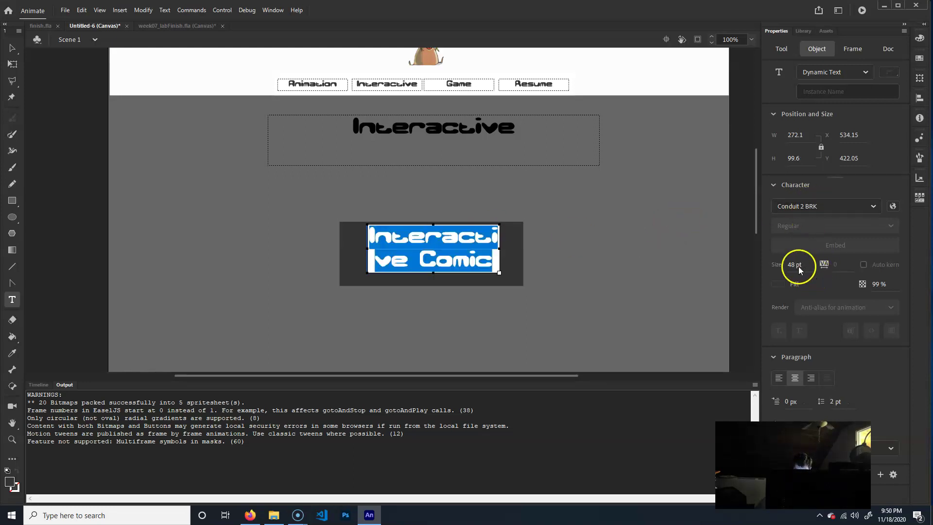
click(776, 283)
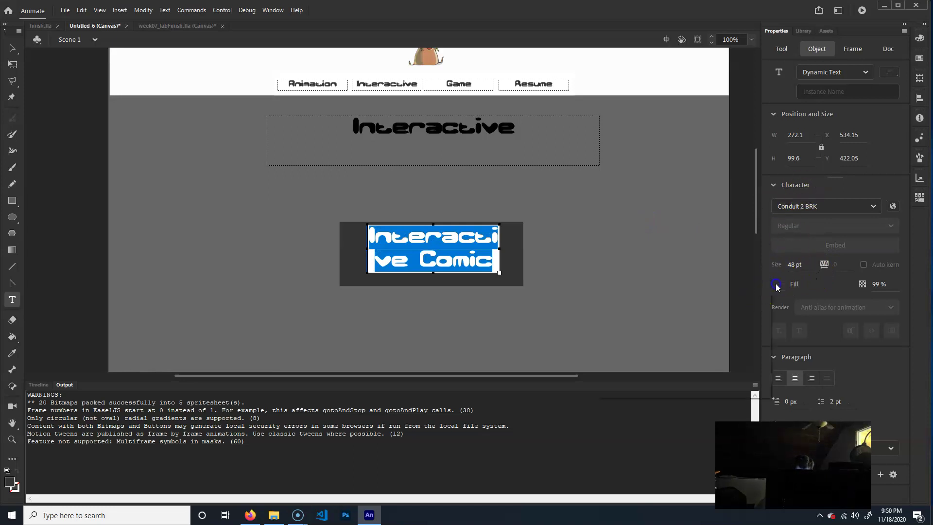
click(627, 335)
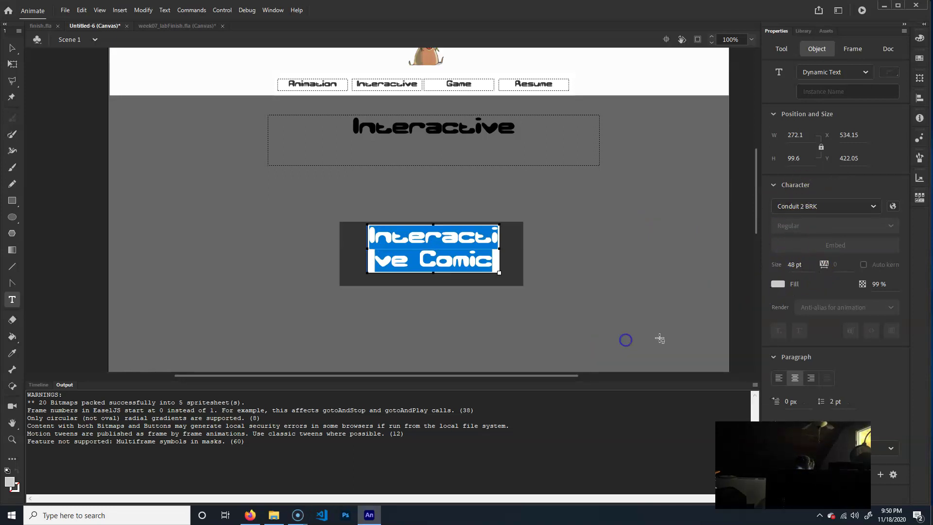
click(792, 264)
key(Return)
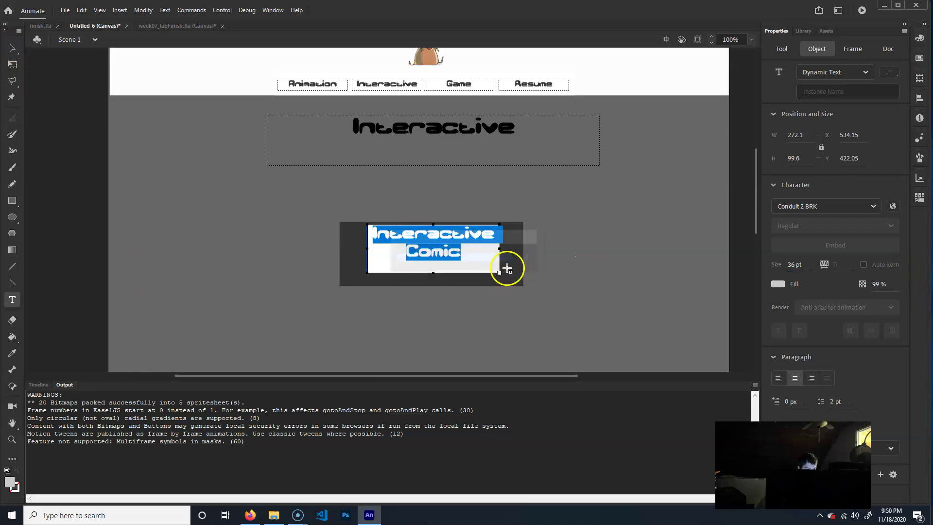
click(6, 49)
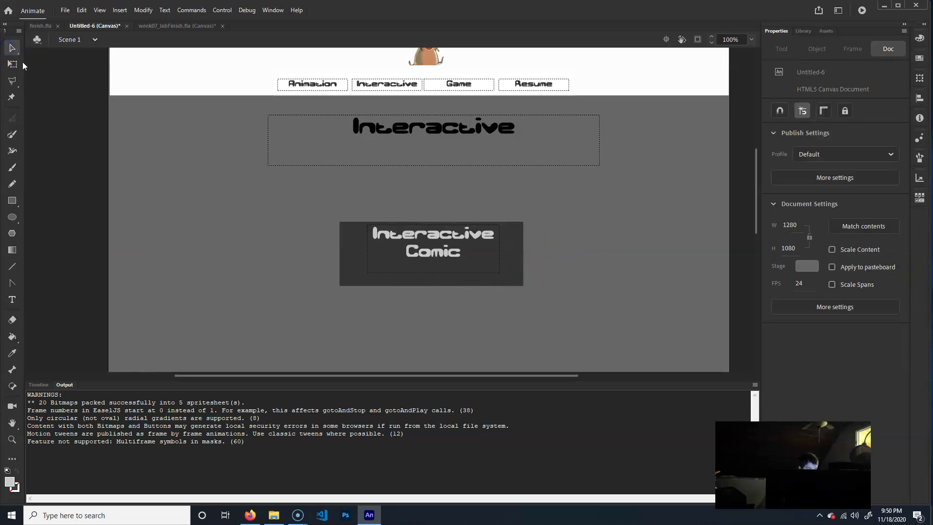
drag(444, 236, 444, 243)
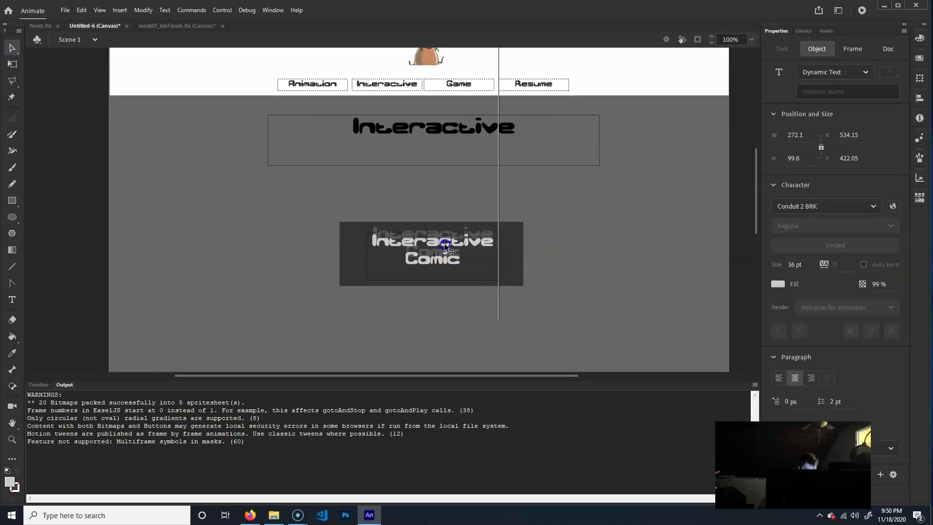
Convert the dark rectangle and its "Interactive Comic" text into a button symbol named interactiveComic_btn and give it the instance name interComic
shift+click(517, 271)
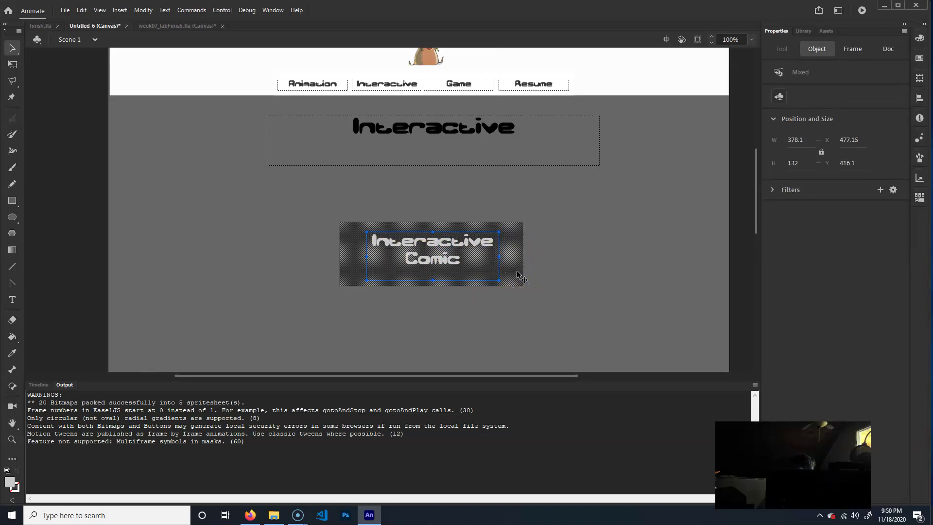
key(F8)
text(interactiveComic_btn)
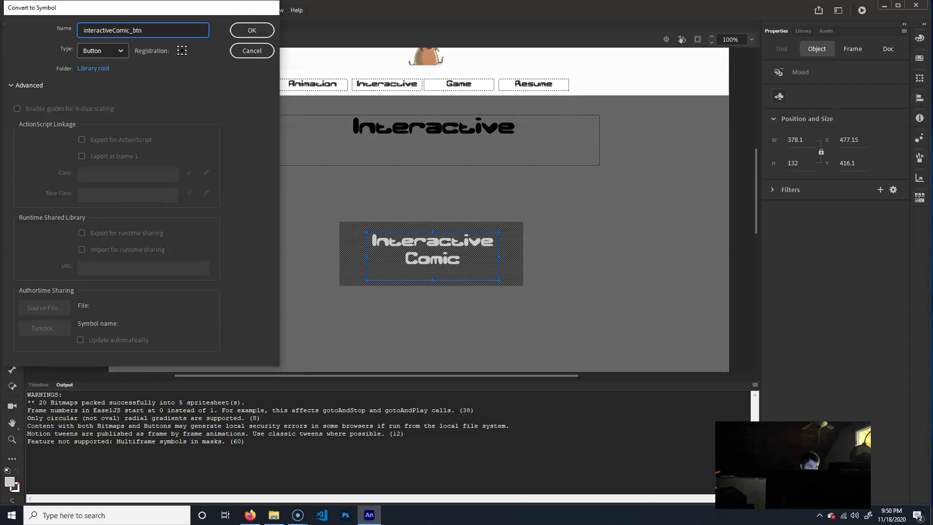
key(Return)
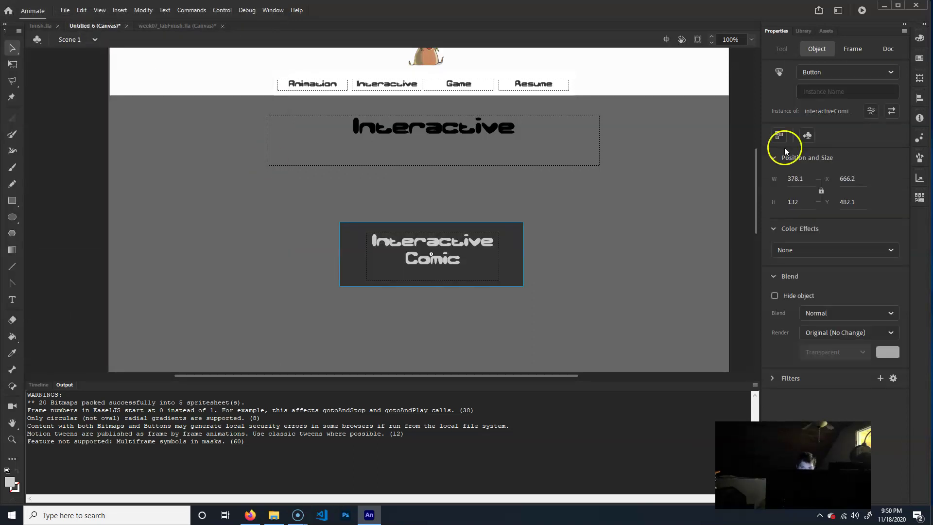
click(837, 91)
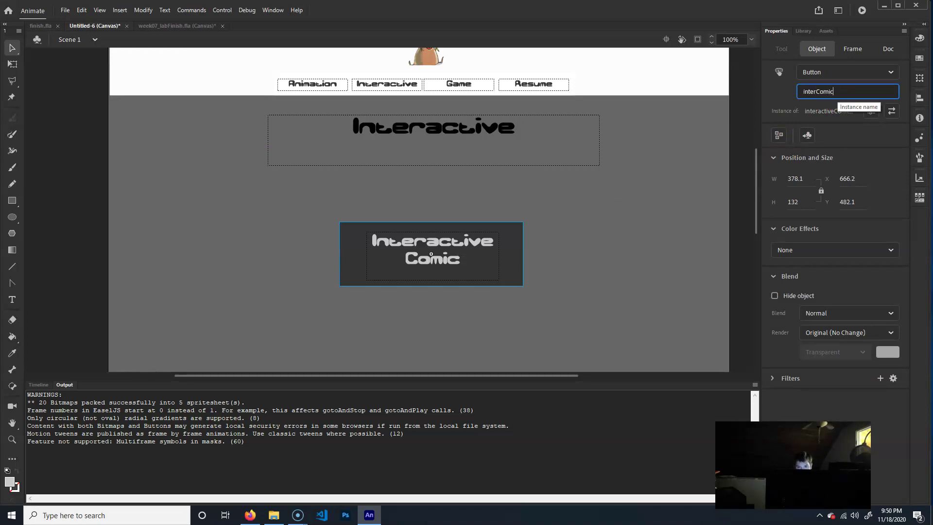
key(Return)
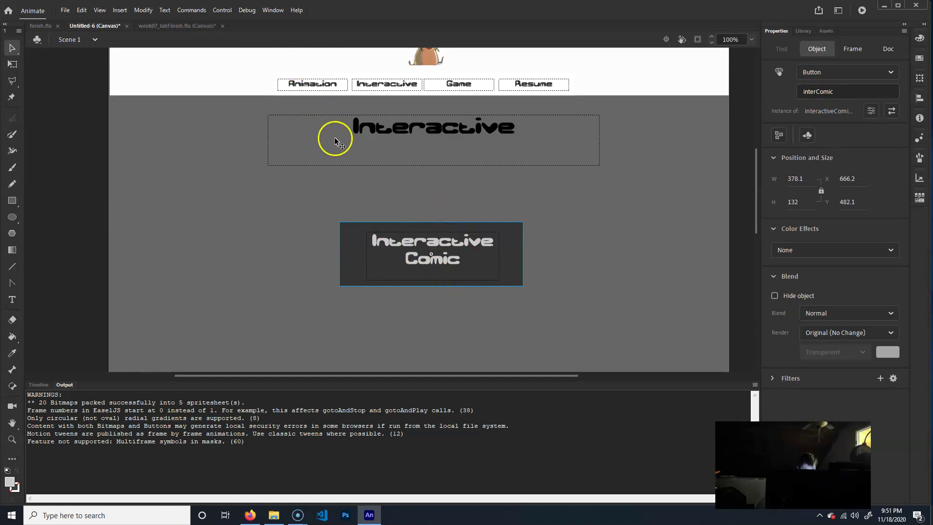
Apply the HTML5 Canvas code snippet "Click to Go to Web Page" to the interComic button on frame 3
key(F9)
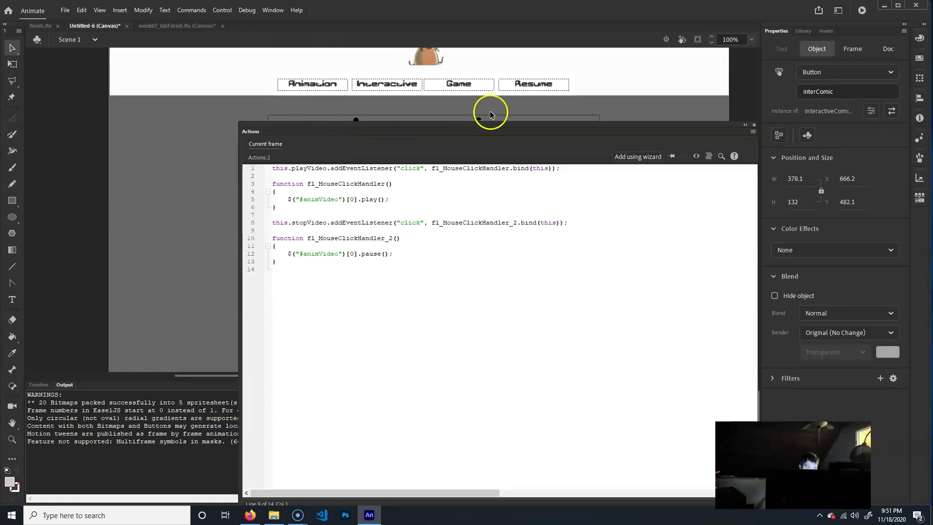
drag(479, 125, 593, 95)
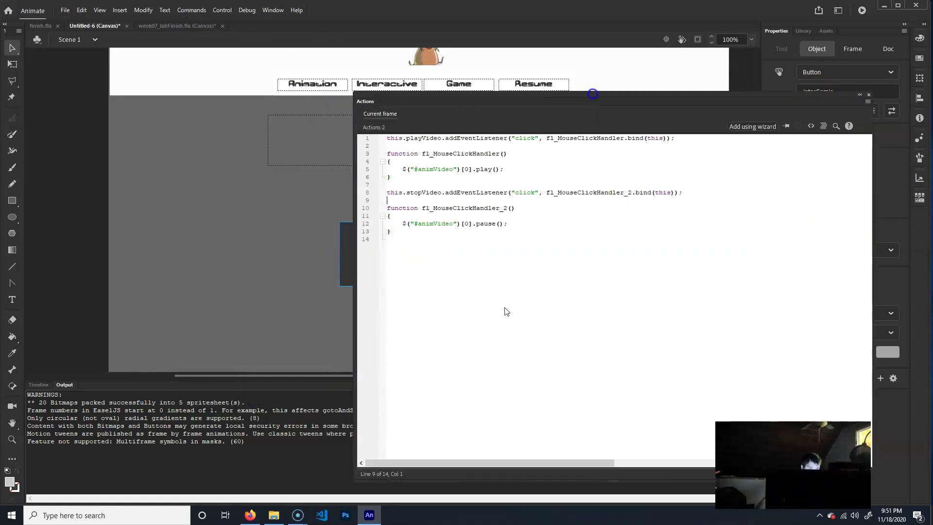
click(38, 384)
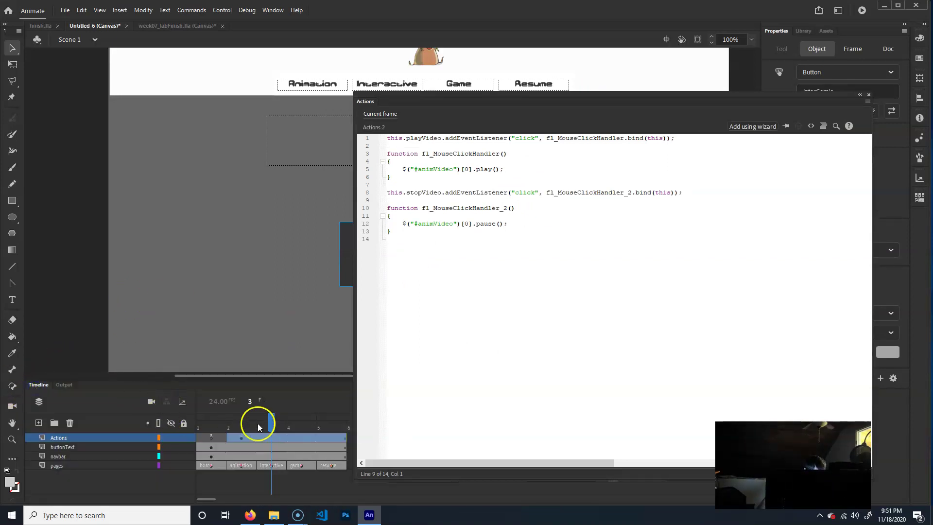
drag(651, 101, 386, 129)
click(463, 108)
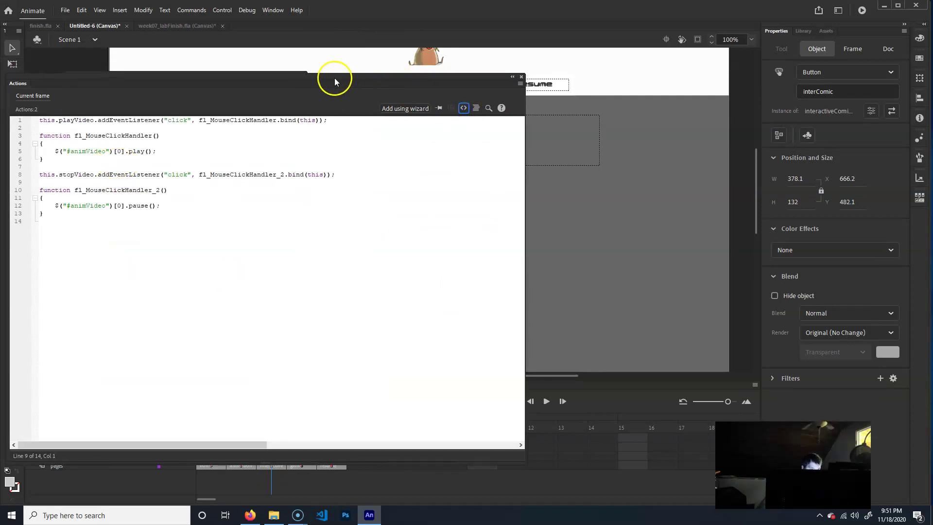
drag(335, 80, 378, 214)
drag(194, 77, 273, 75)
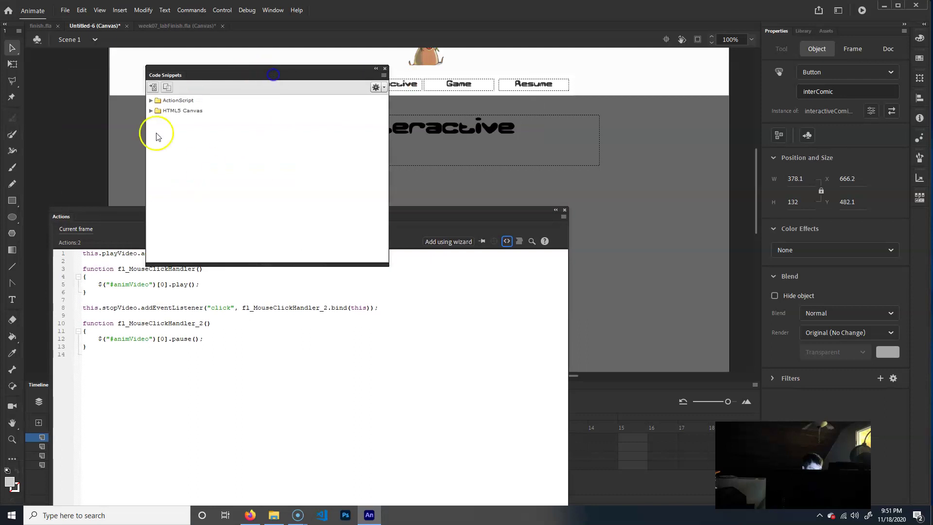
click(151, 110)
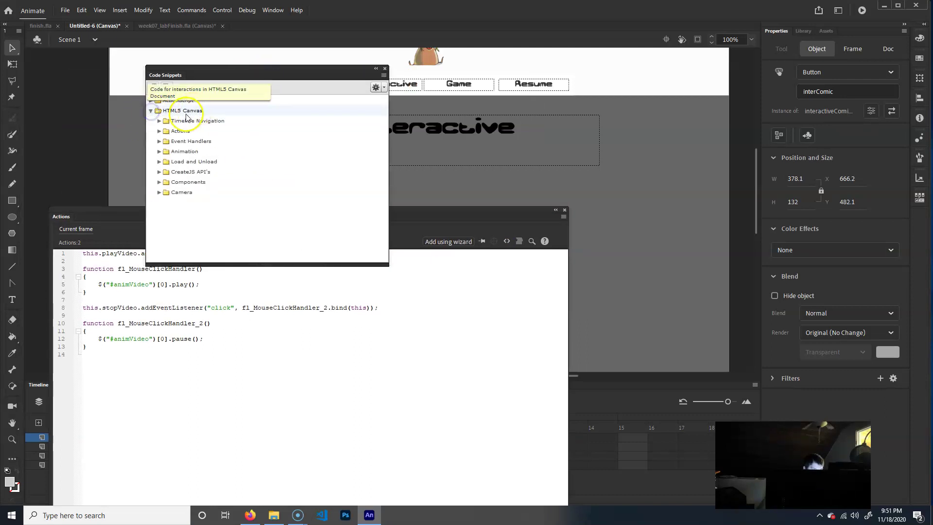
click(159, 131)
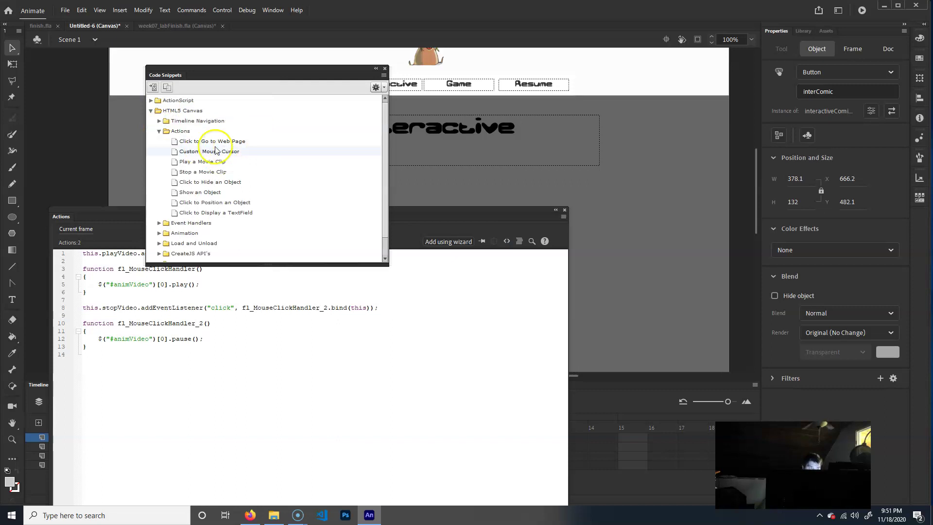
click(169, 140)
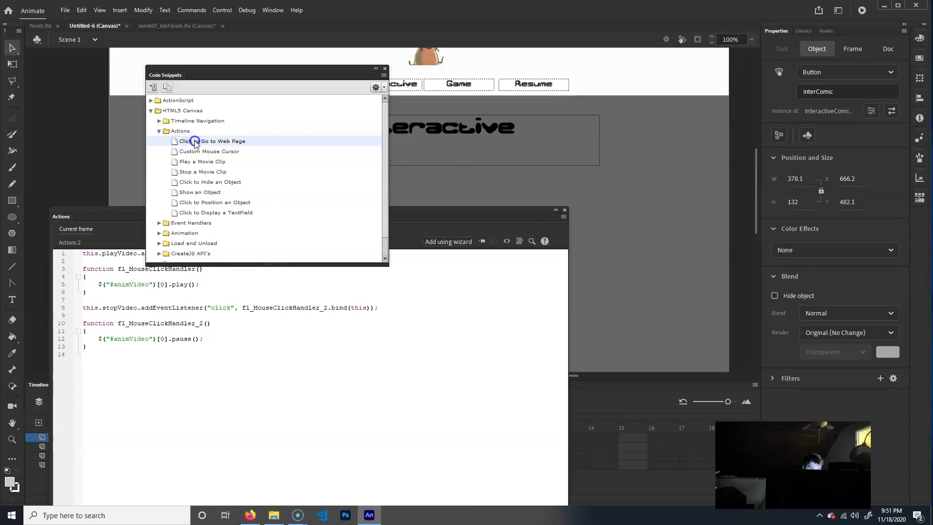
right_click(197, 144)
click(208, 150)
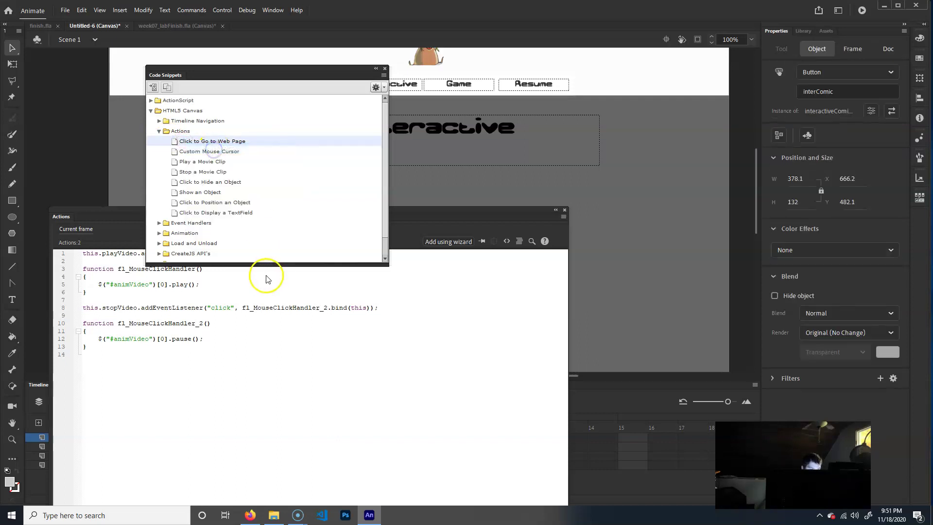
Delete everything above the interComic event listener in the frame 3 script, including the empty first line
click(320, 365)
drag(95, 309, 67, 213)
key(BackSpace)
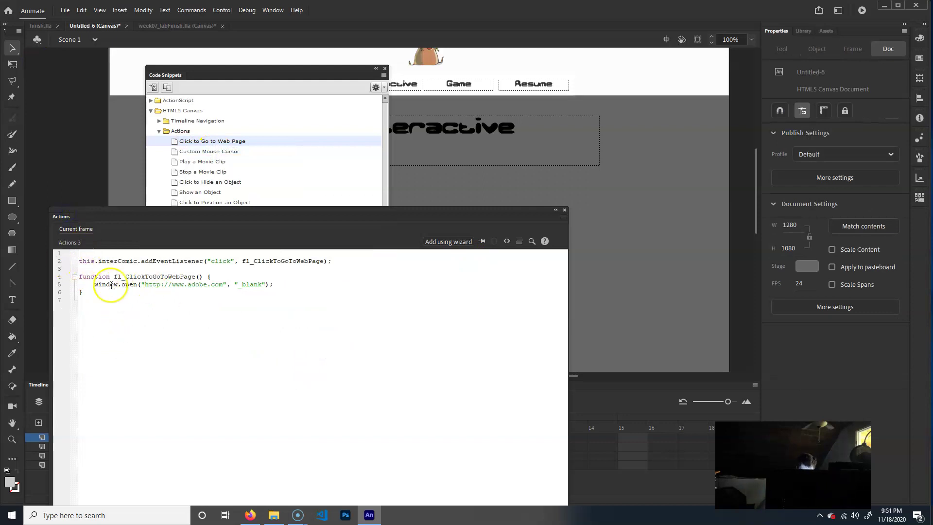
key(Delete)
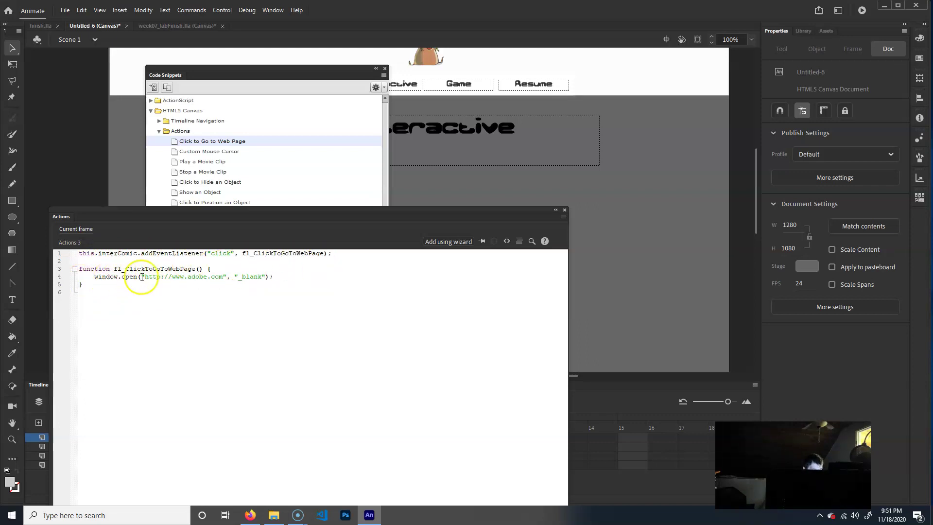
Copy the file name interactiveComic.html from the Desktop portfolio folder in File Explorer
drag(145, 278, 225, 280)
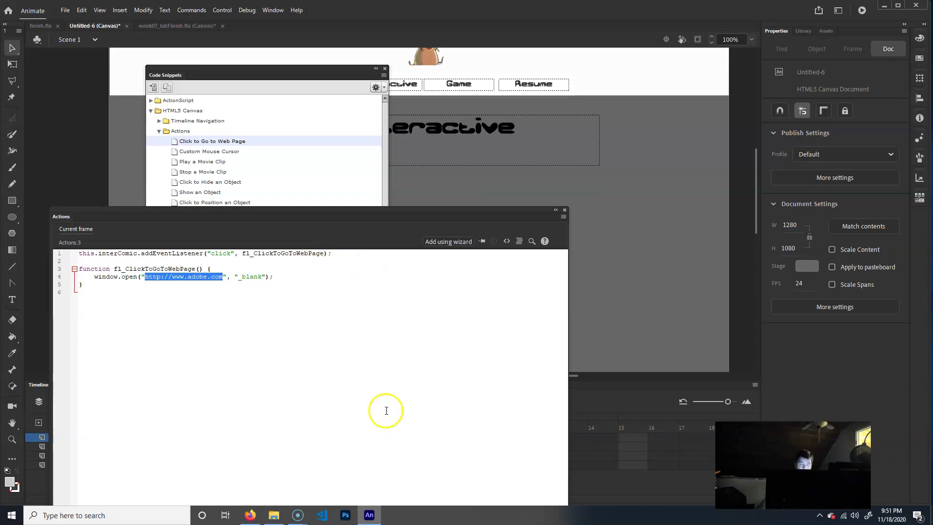
click(272, 516)
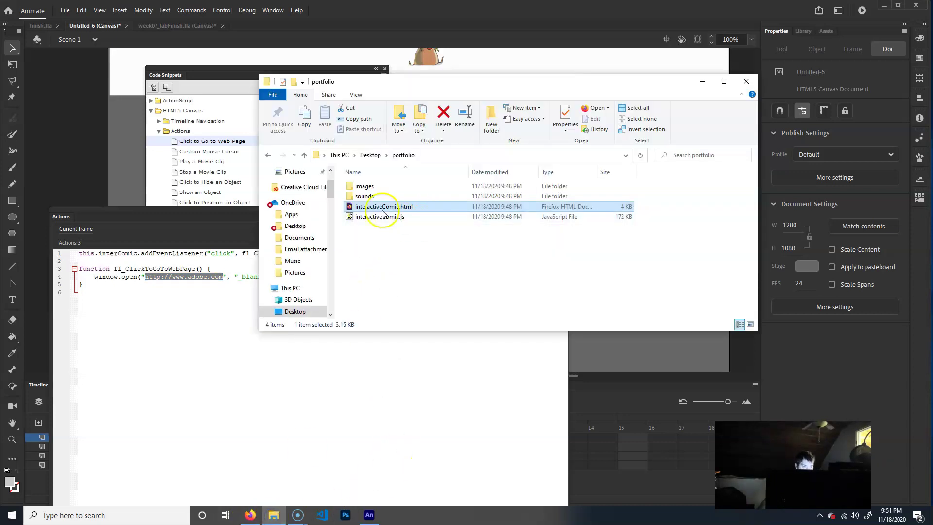
click(382, 280)
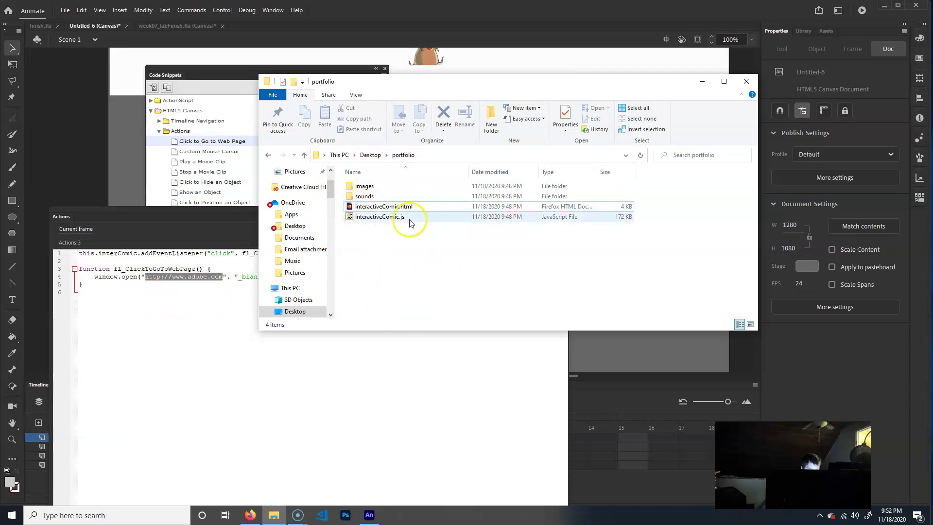
double_click(392, 210)
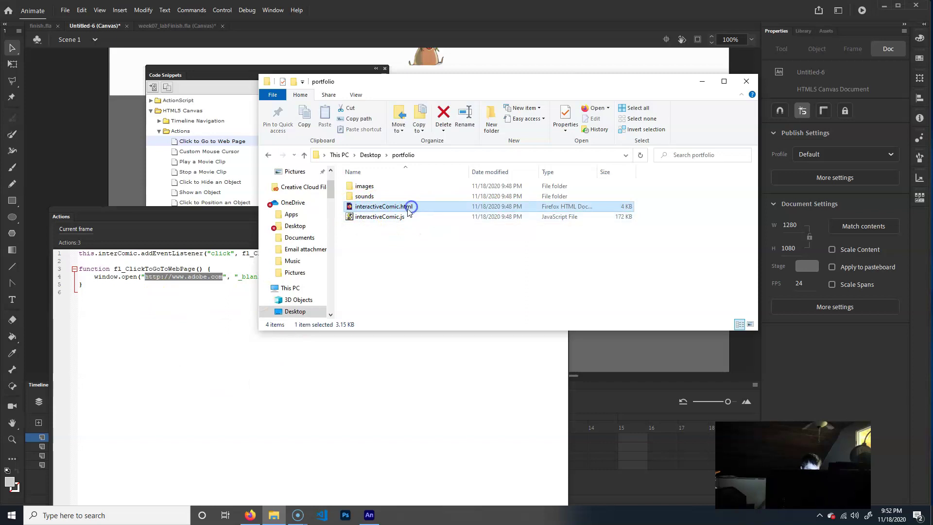
click(404, 206)
key(ctrl+c)
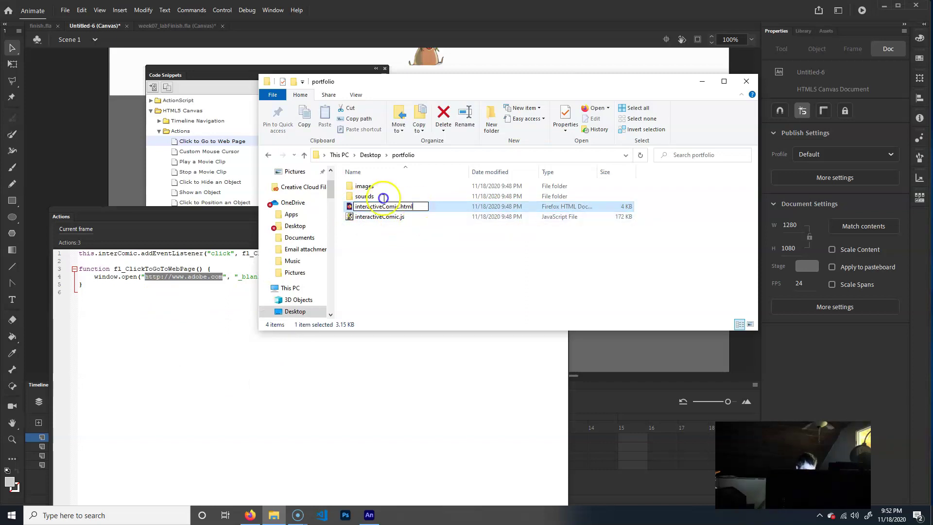
Return to Animate, replace the Adobe address in the window.open call with interactiveComic.html, and close the script and code snippet windows
click(262, 366)
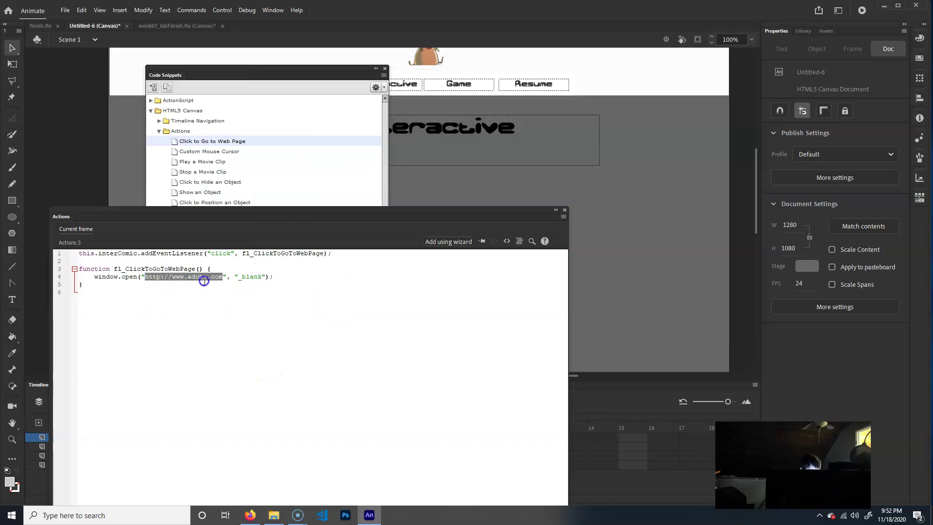
drag(223, 277, 151, 277)
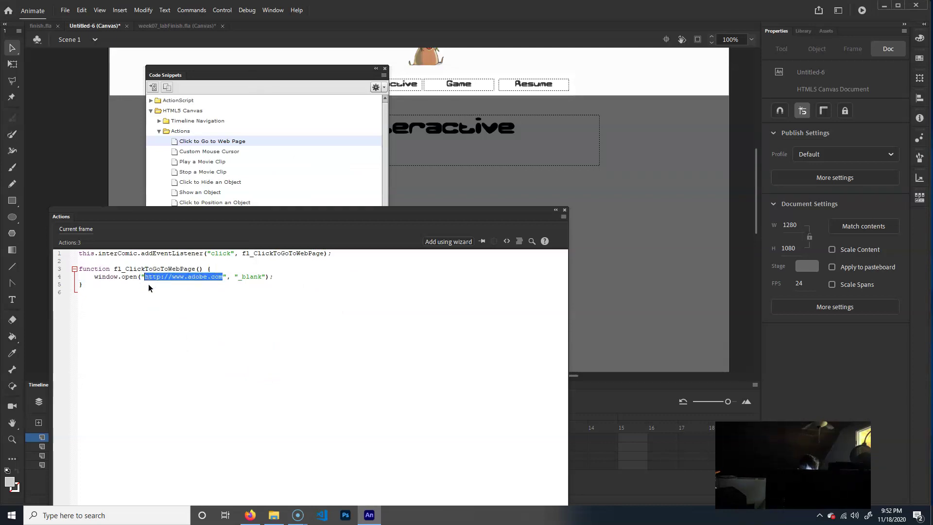
key(ctrl+v)
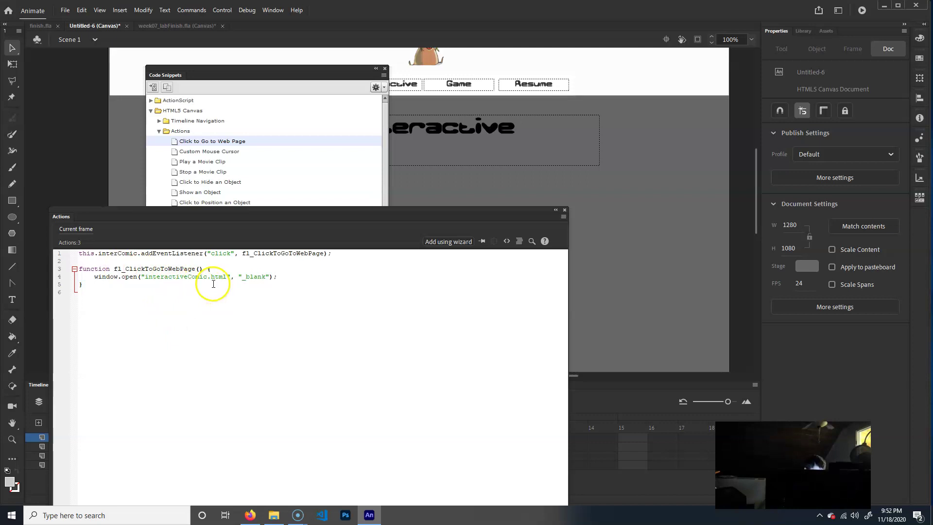
drag(264, 278, 244, 279)
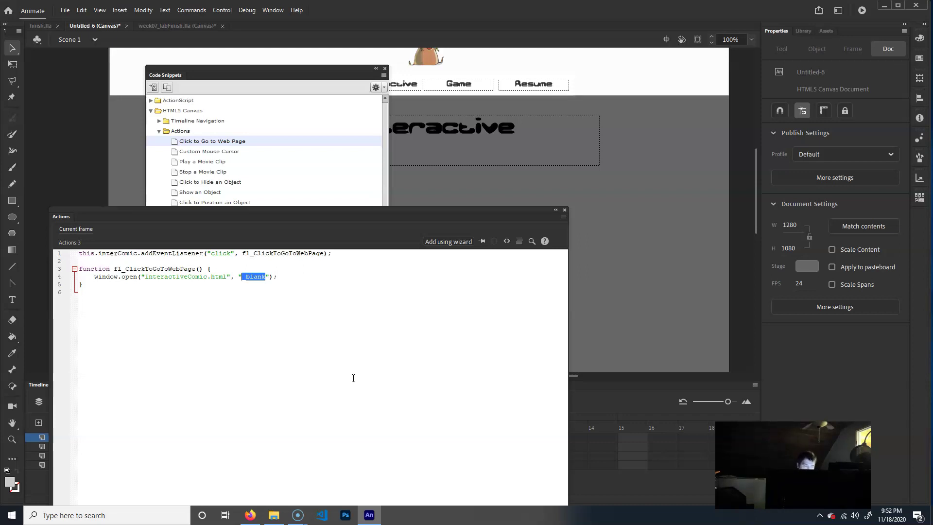
click(203, 332)
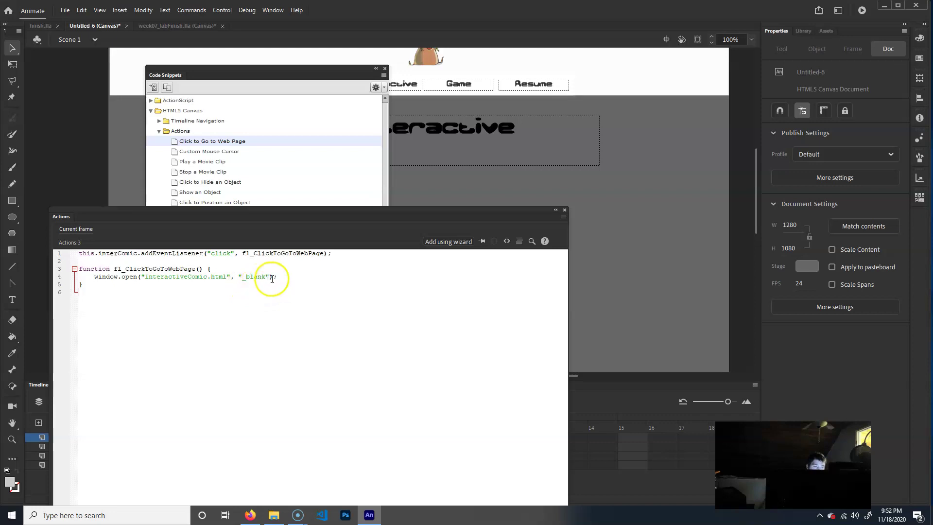
click(564, 211)
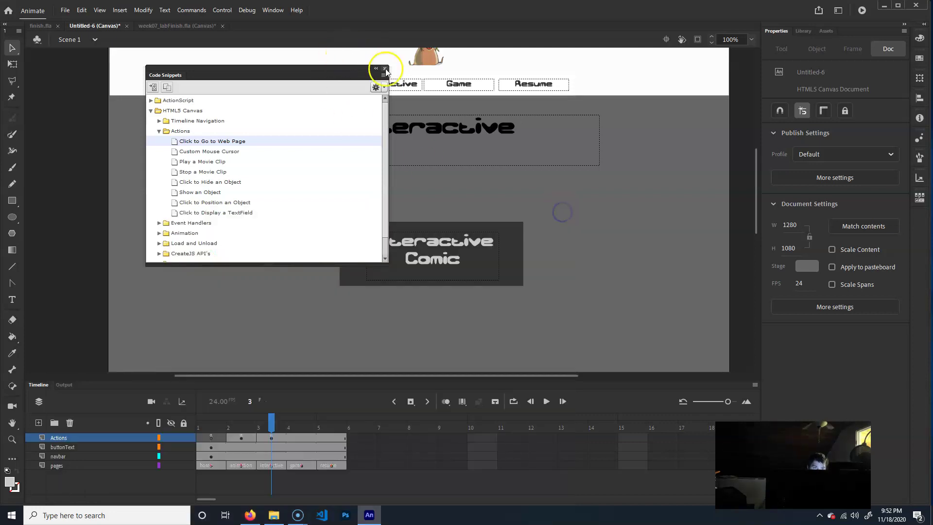
click(385, 68)
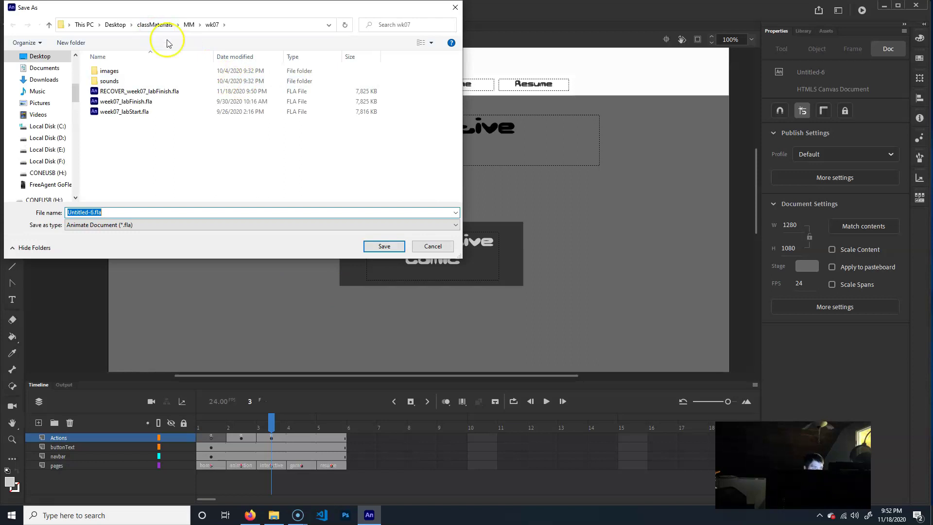
Save the document as portfolio.fla in the portfolio folder on the Desktop
click(52, 57)
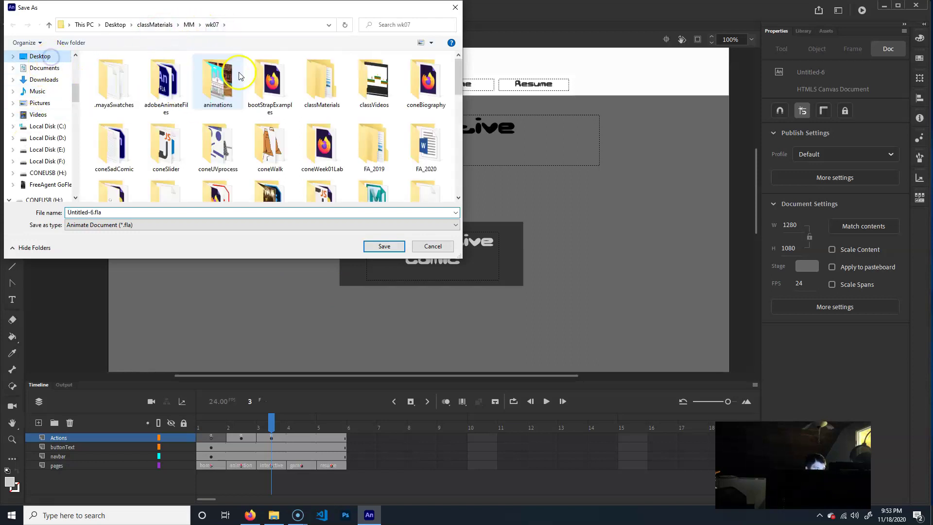
scroll(356, 147, down, 3)
double_click(370, 160)
click(87, 212)
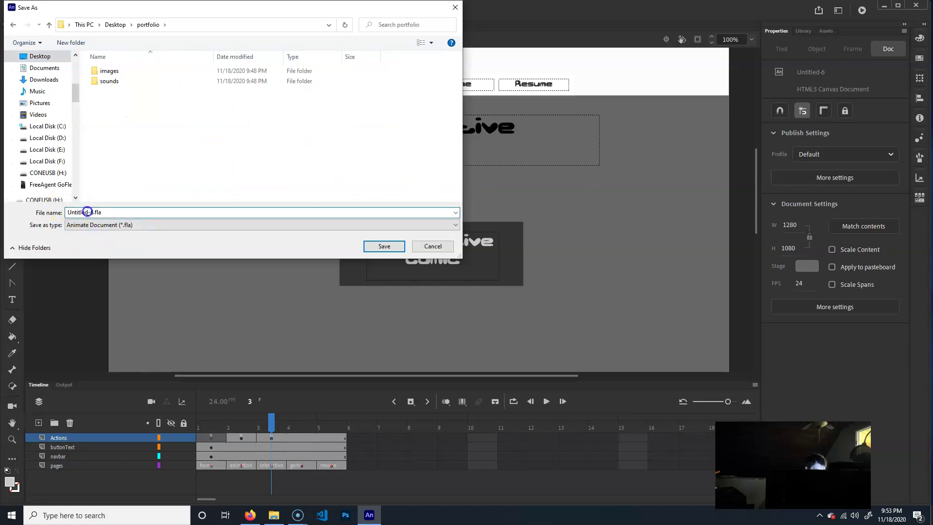
double_click(94, 212)
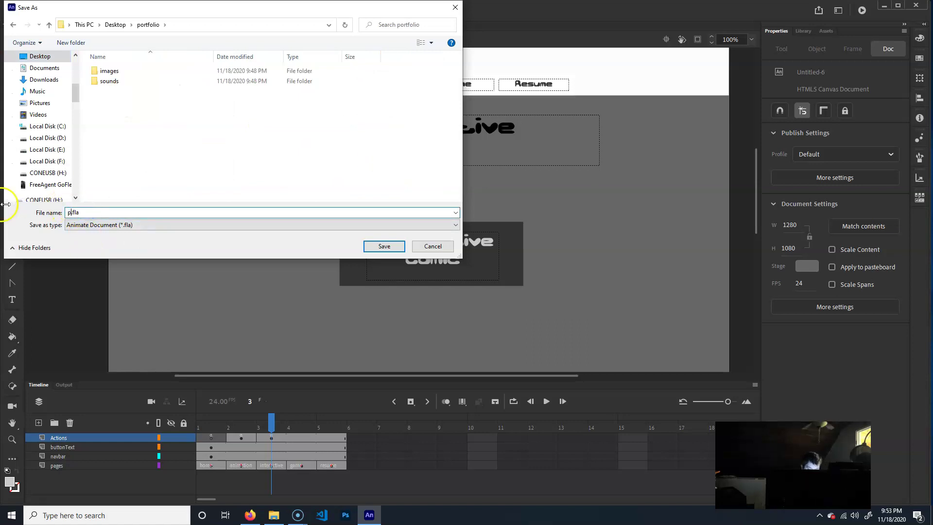
key(Return)
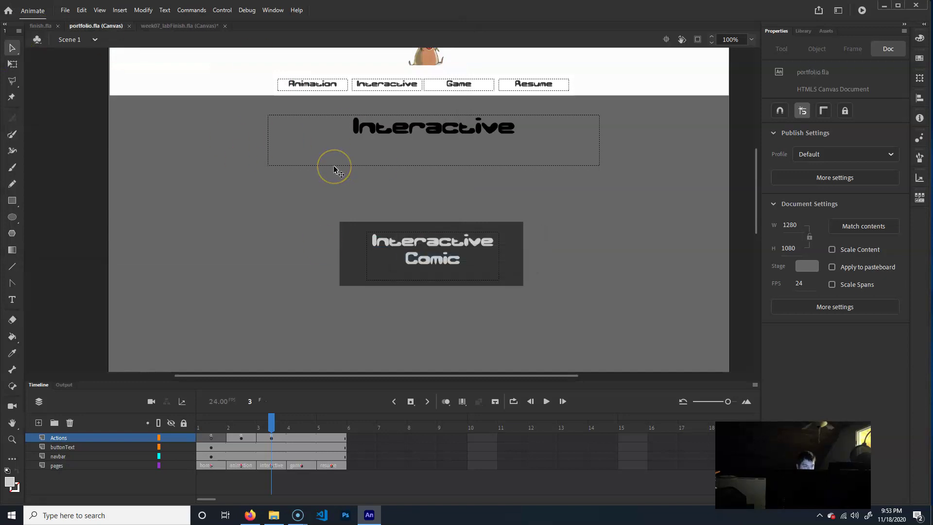
Set the publish destination to portfolio.js in the Desktop portfolio folder and publish the document
click(65, 10)
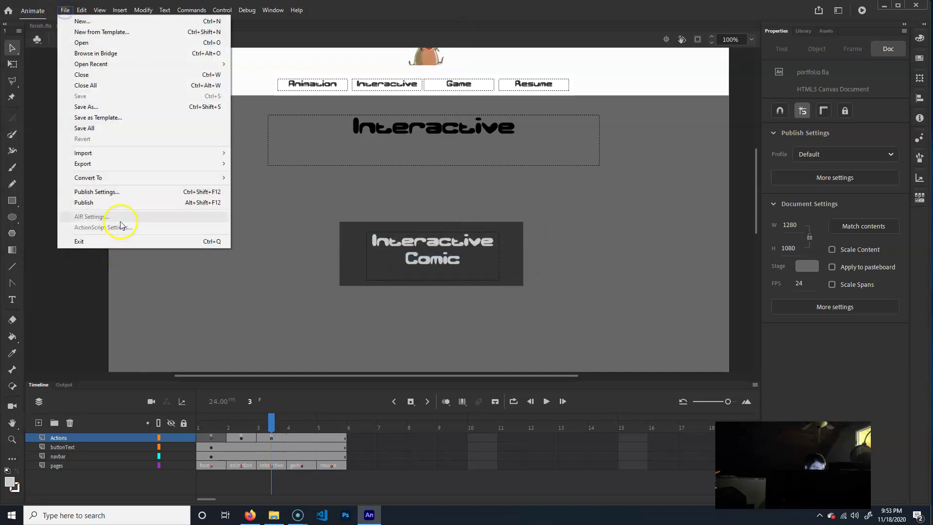
click(129, 196)
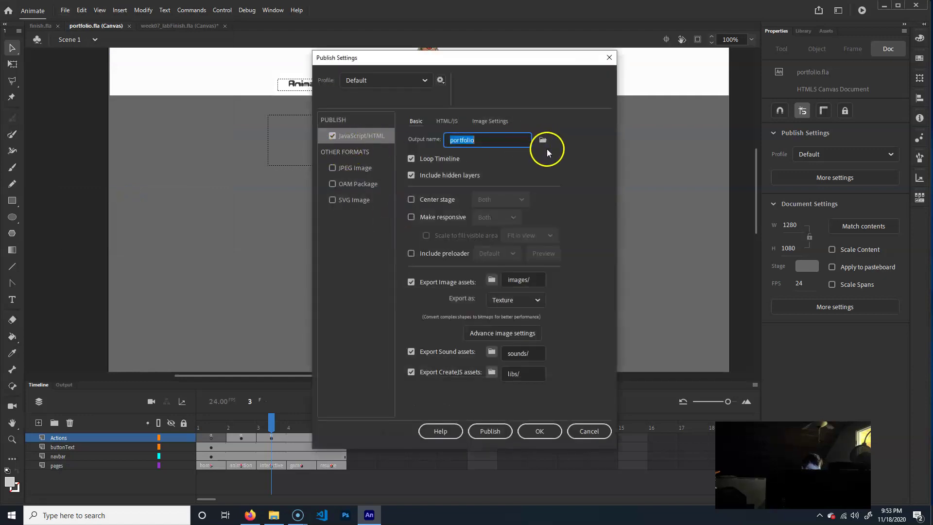
click(542, 141)
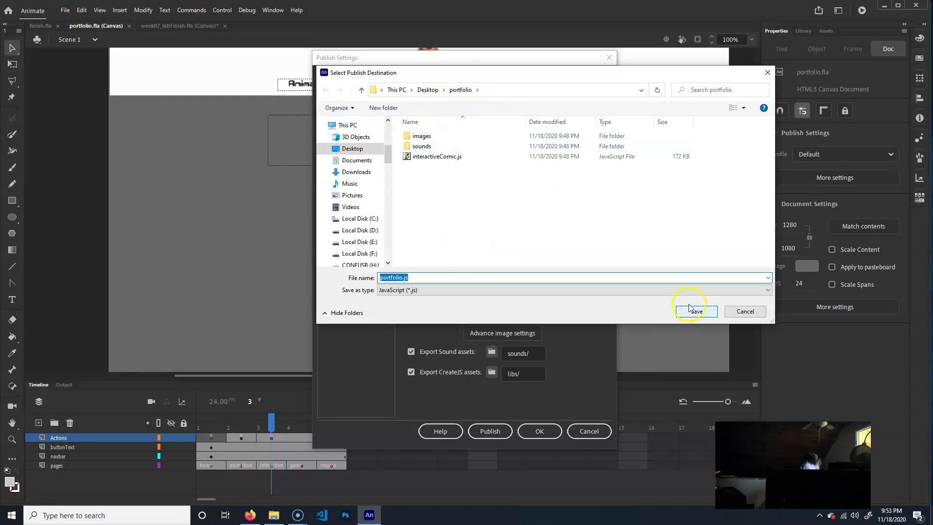
click(696, 310)
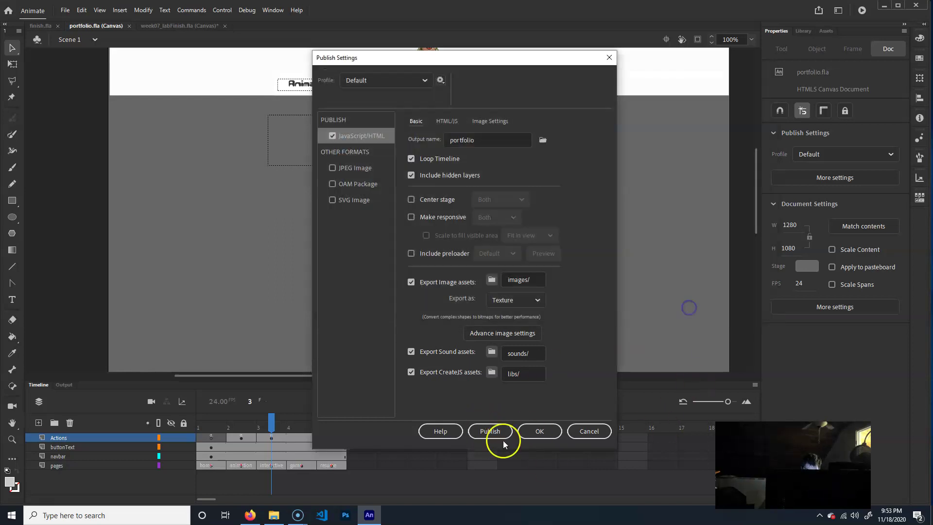
click(490, 432)
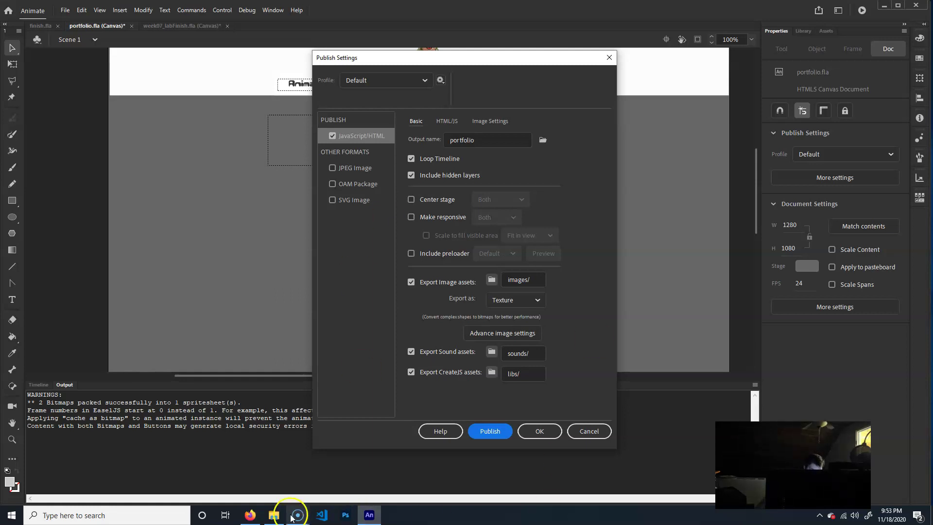
Open the published portfolio.html from the portfolio folder in the browser, reload it and try the Interactive navigation button
click(274, 515)
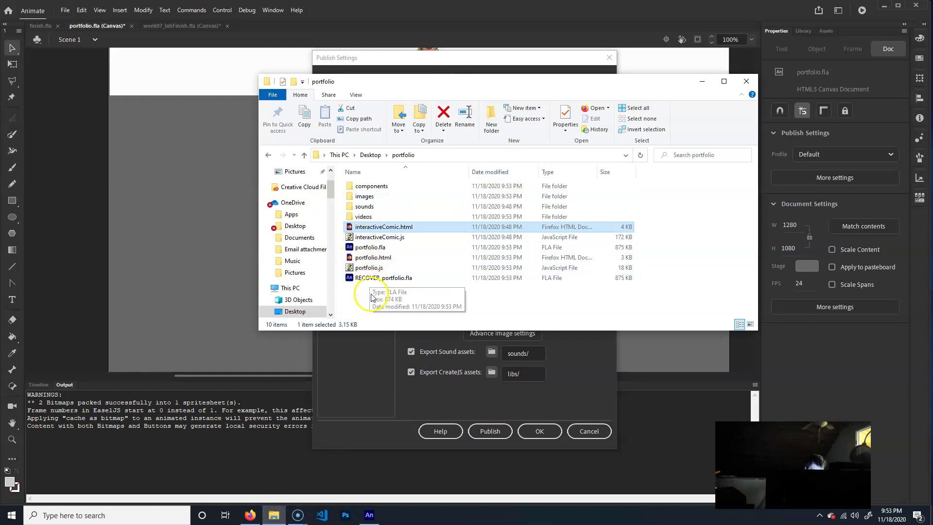
click(360, 260)
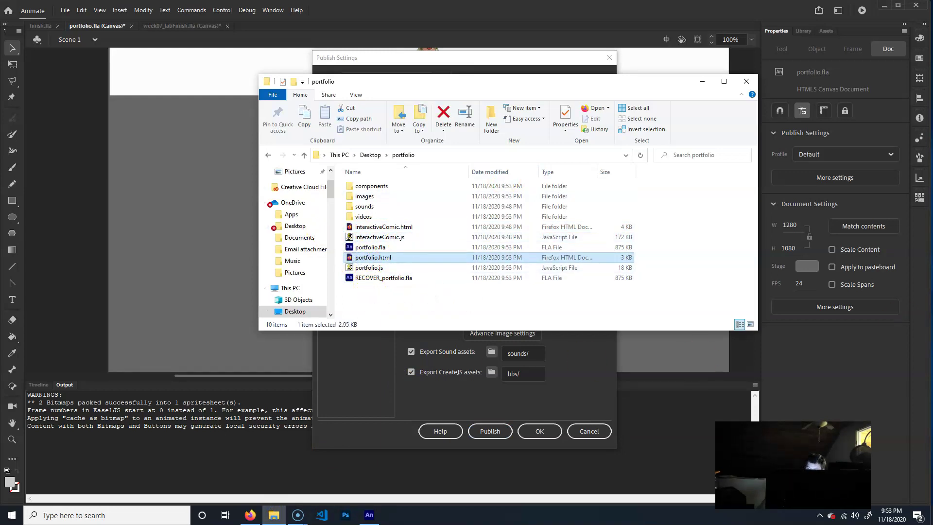
key(Return)
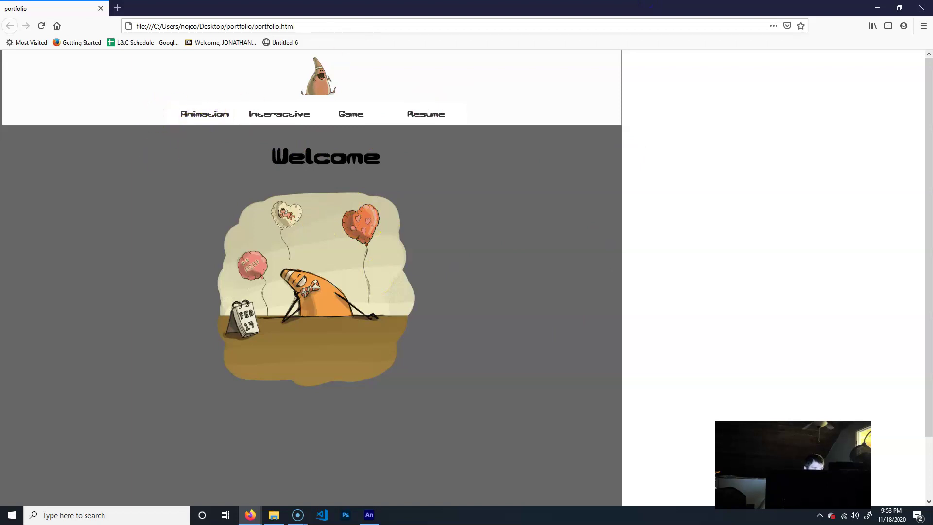
key(super+Down)
click(41, 25)
click(278, 118)
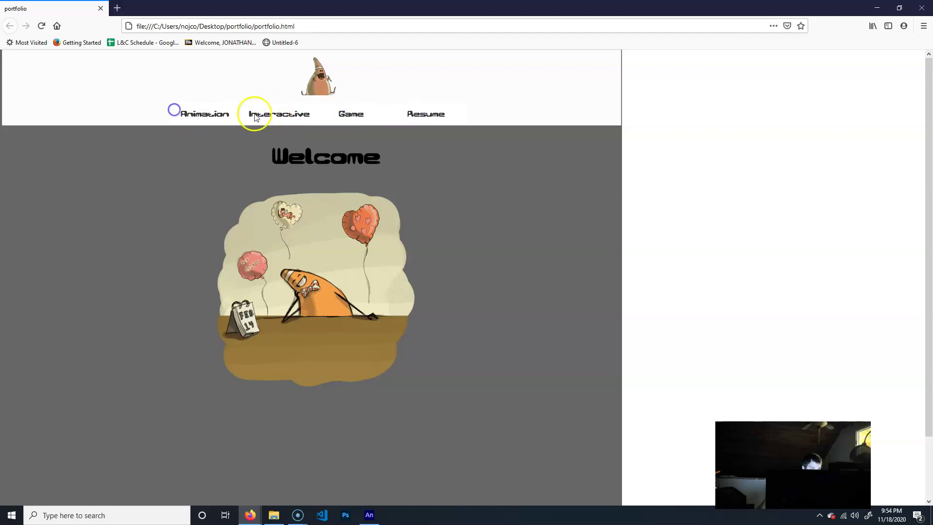
drag(467, 8, 348, 106)
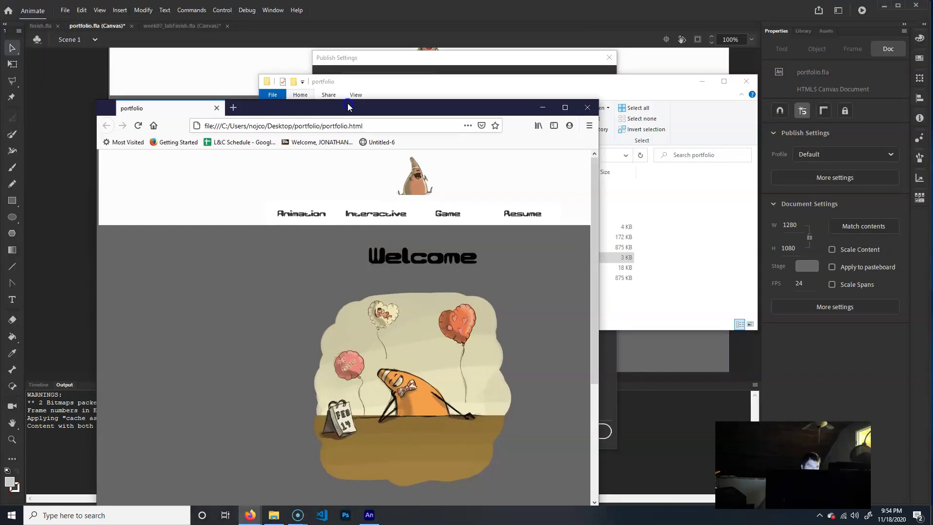
click(542, 107)
click(250, 515)
drag(347, 110, 366, 5)
click(293, 119)
Return to Animate, test the document in the browser and play the video on the Animation page
click(369, 515)
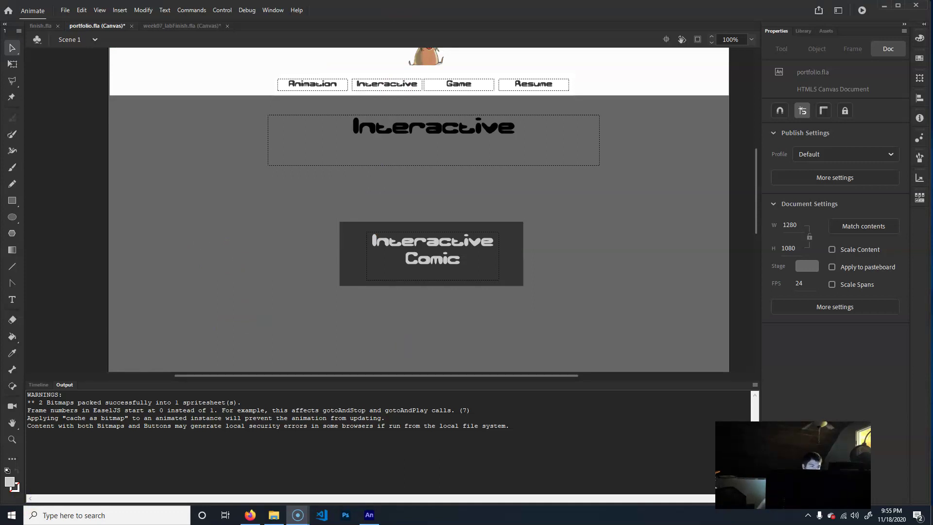
click(398, 95)
key(ctrl+Return)
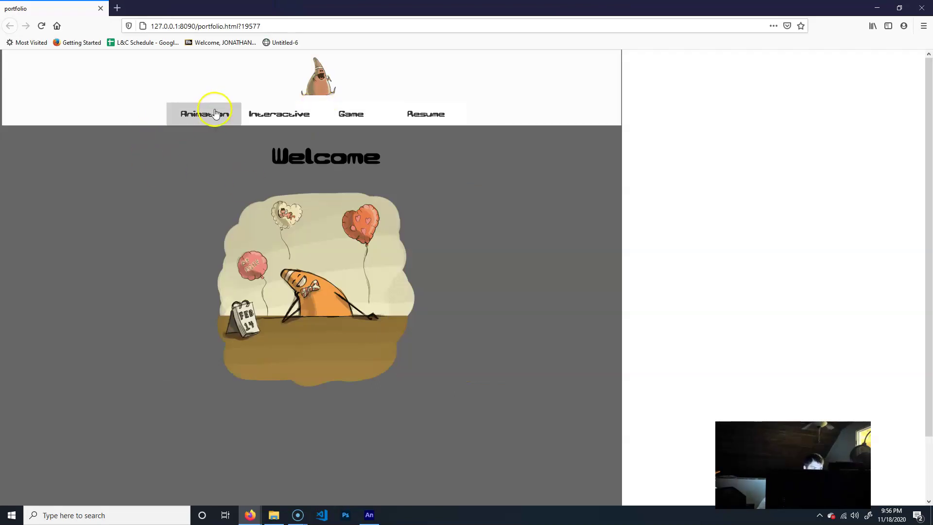
click(214, 113)
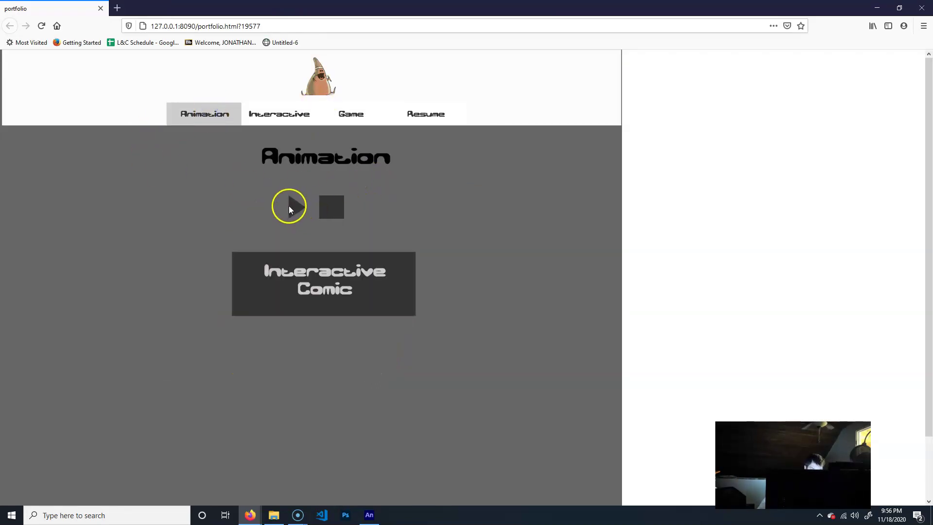
click(302, 210)
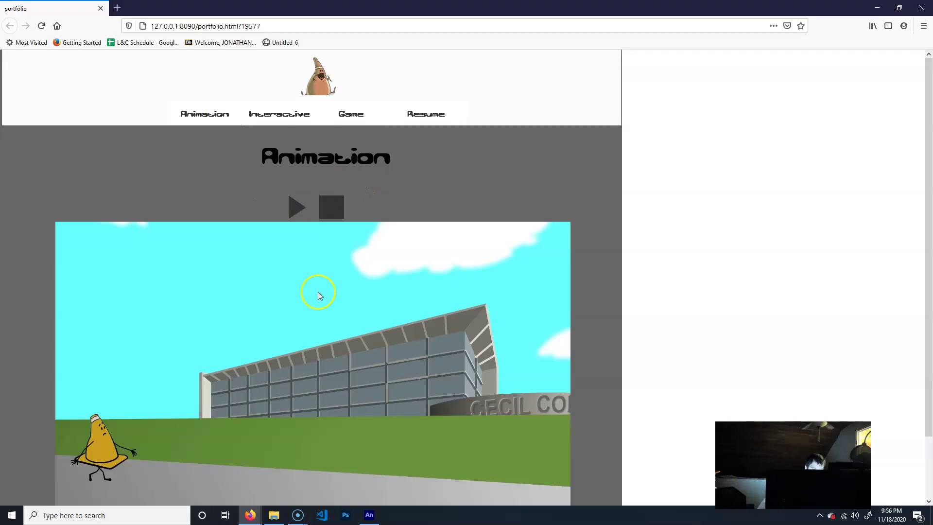
Open the interactive comic from the Interactive page, advance it one panel, and close the comic and portfolio tabs
click(272, 116)
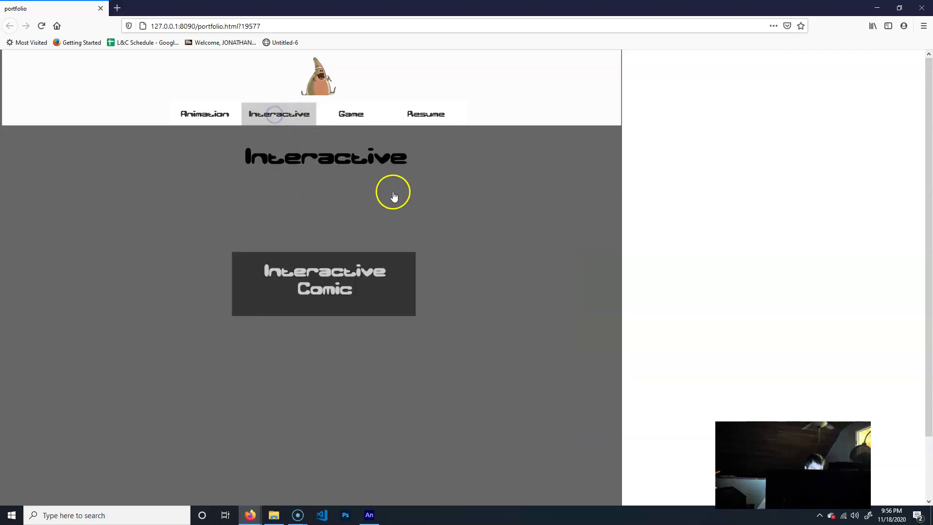
click(368, 290)
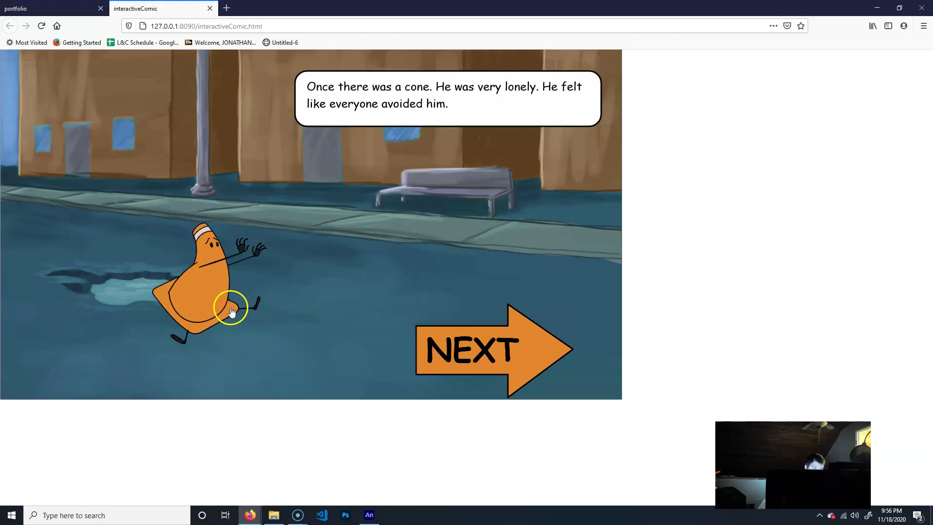
click(530, 332)
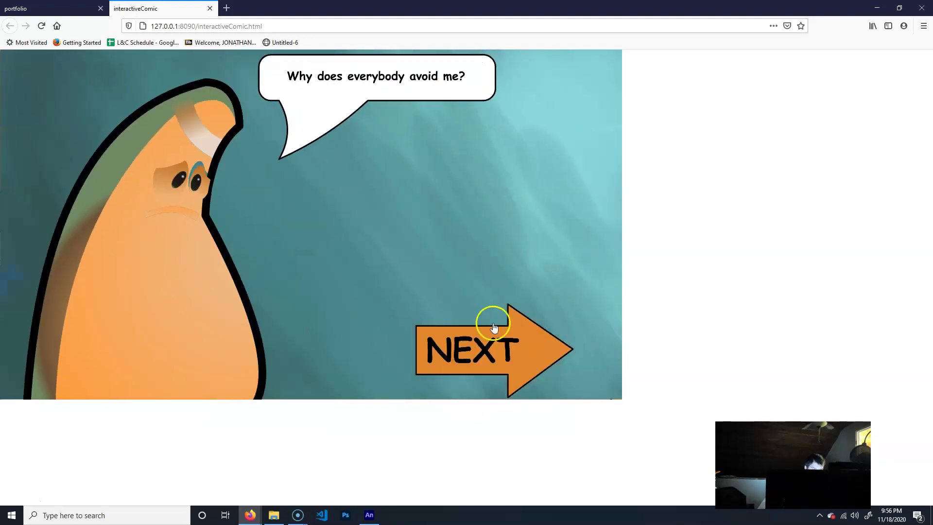
click(210, 9)
click(101, 8)
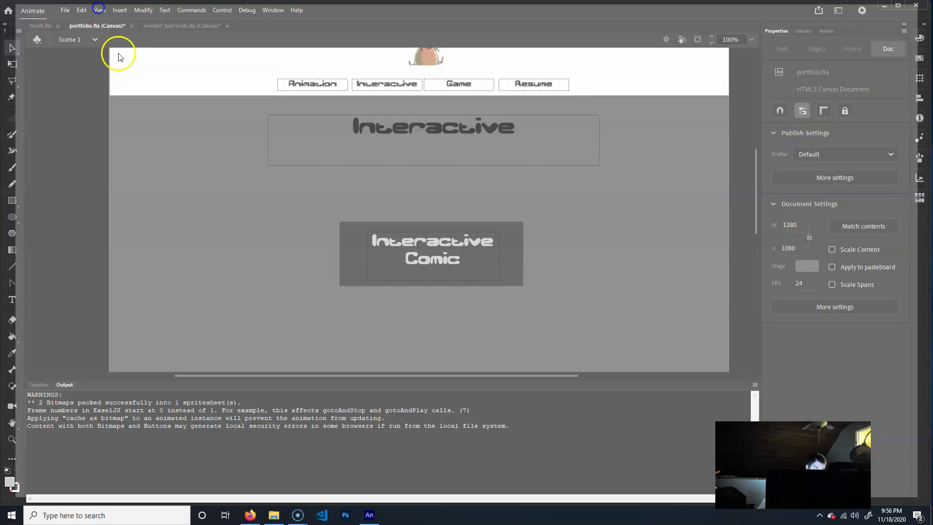
Move the Interactive Comic button from Actions frame 3 to the interactive frame of the pages layer, at about X 659, Y 473
click(39, 385)
click(269, 442)
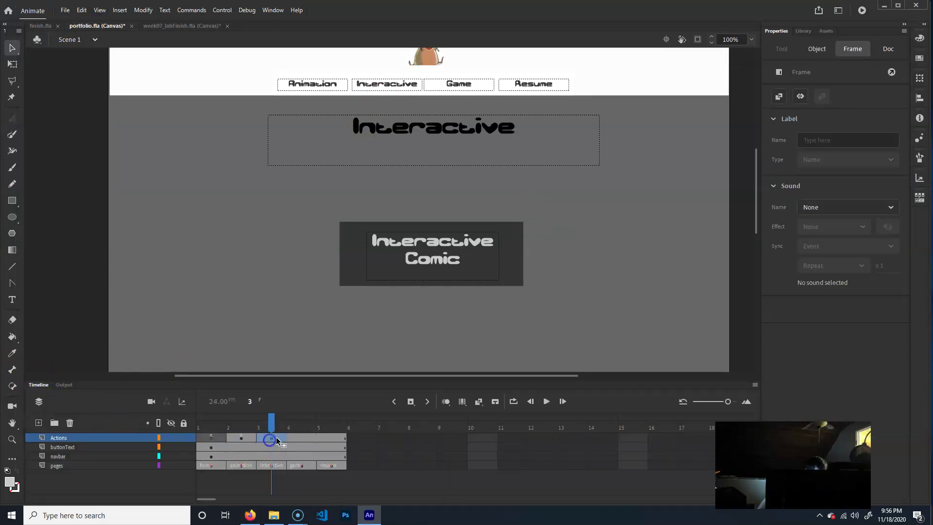
click(506, 262)
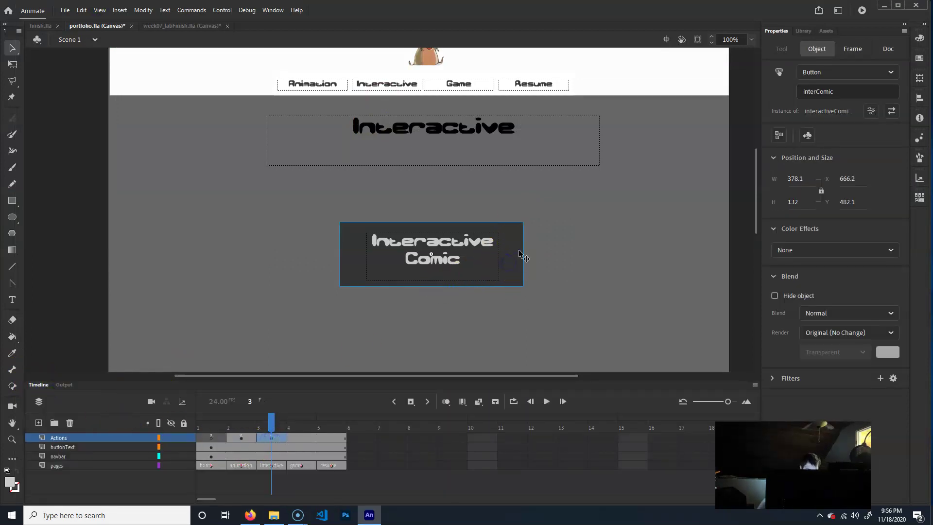
click(300, 490)
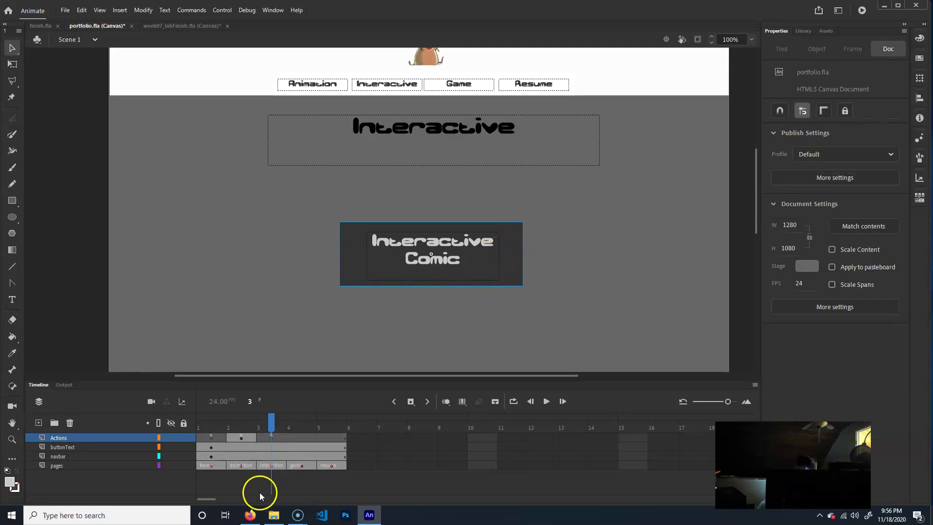
click(272, 465)
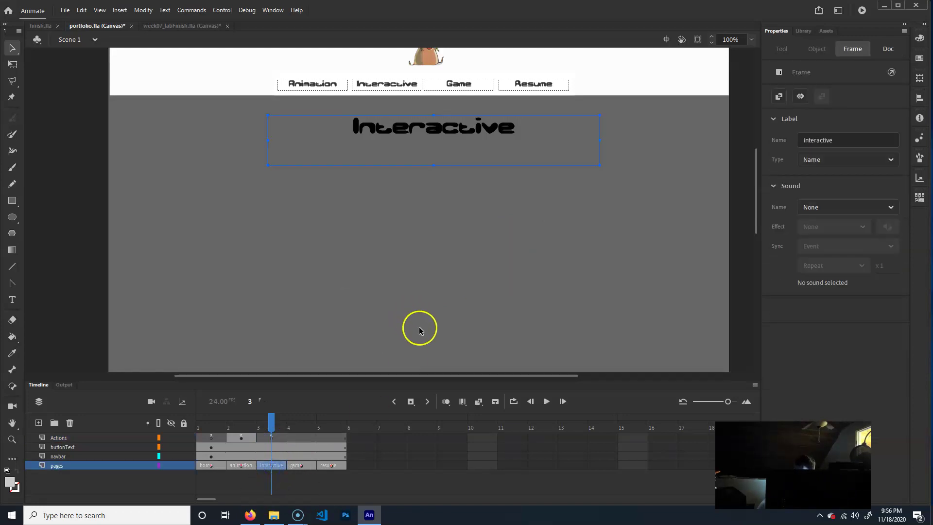
click(408, 354)
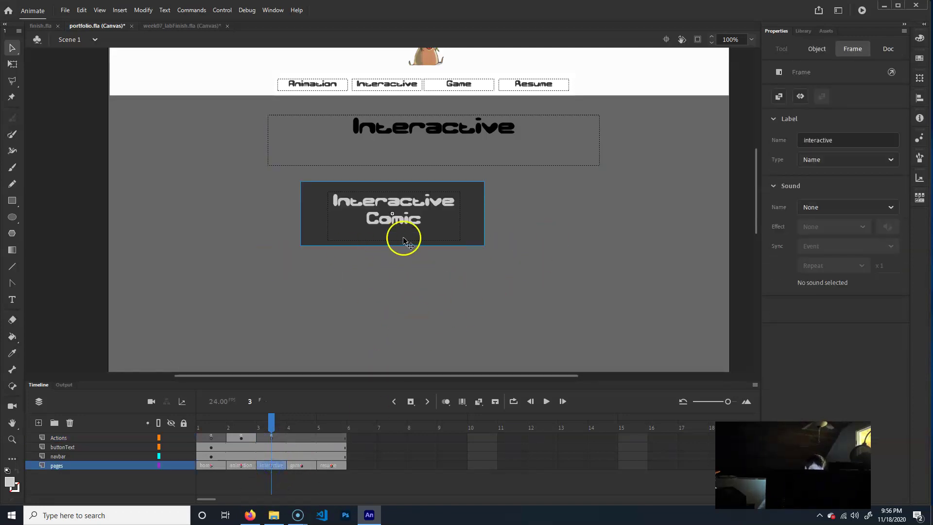
drag(465, 226, 497, 259)
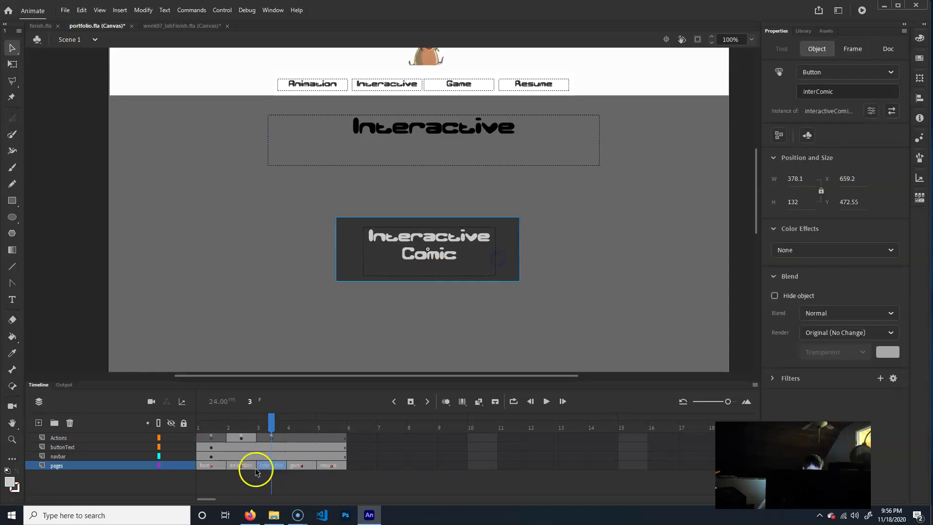
Delete the stray Interactive Comic button from frame 2 of the Actions layer
click(277, 439)
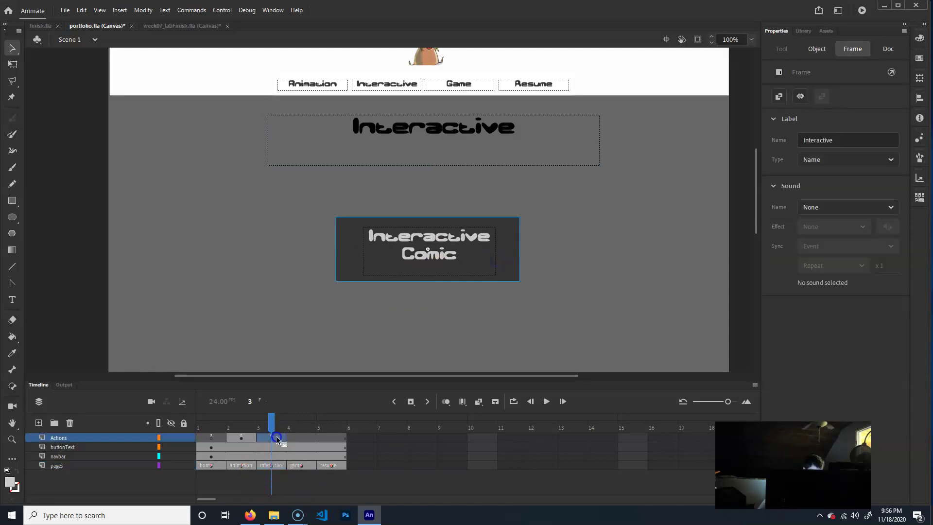
click(241, 438)
click(498, 277)
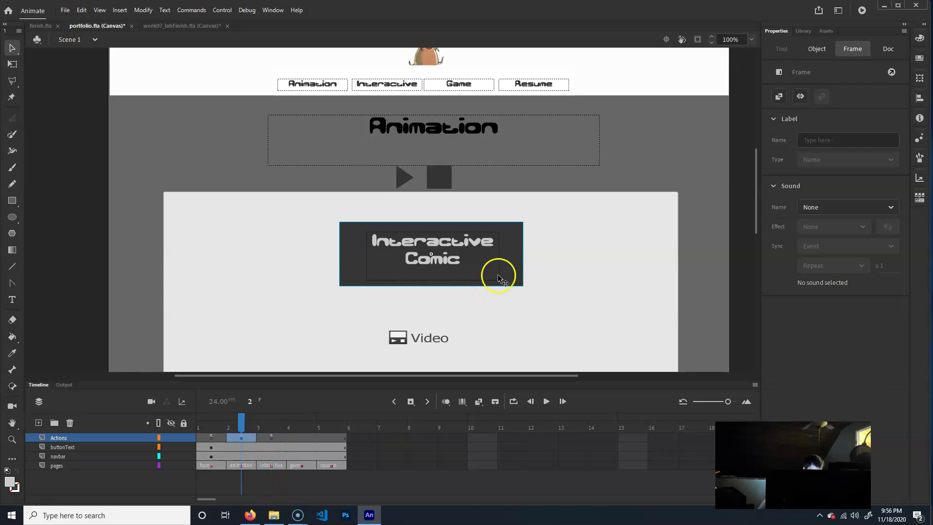
click(483, 273)
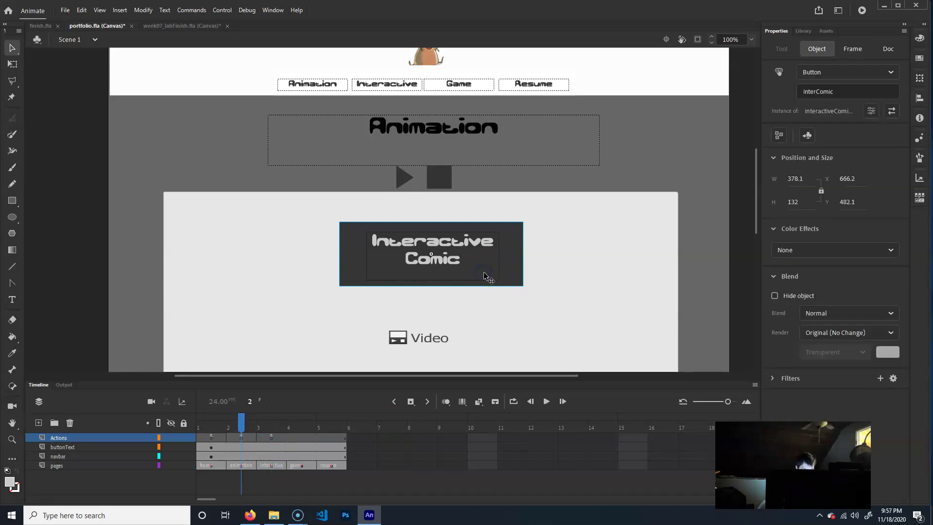
click(250, 437)
click(264, 437)
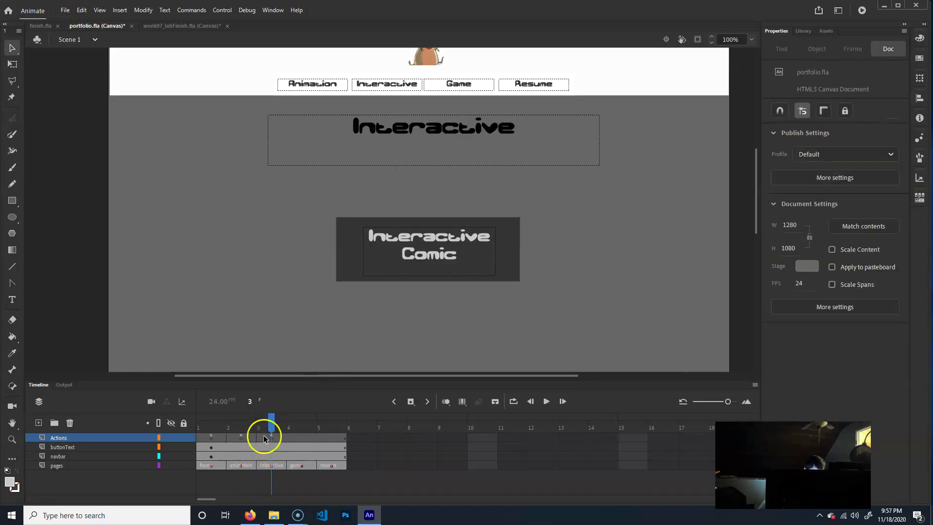
Draw a rectangle about 376 by 157 px below the Game title in the game frame of the pages layer
click(301, 426)
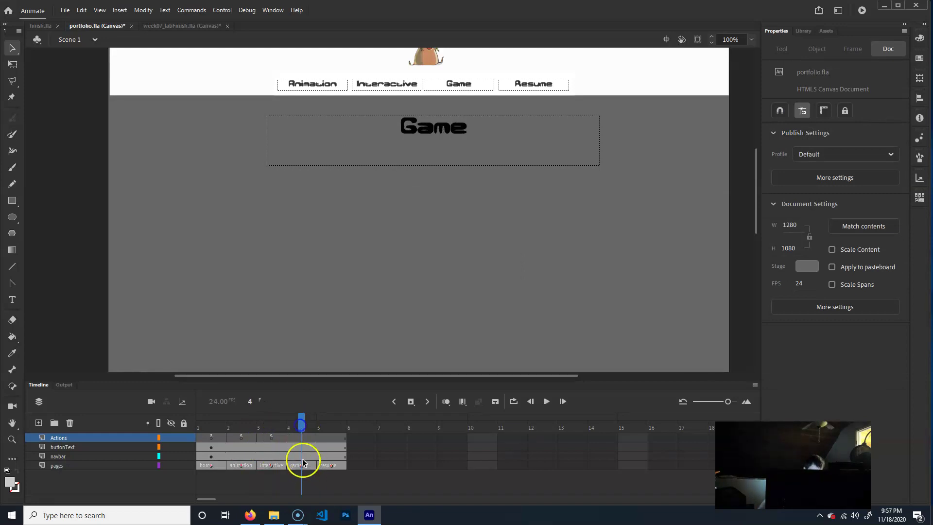
click(301, 465)
click(12, 200)
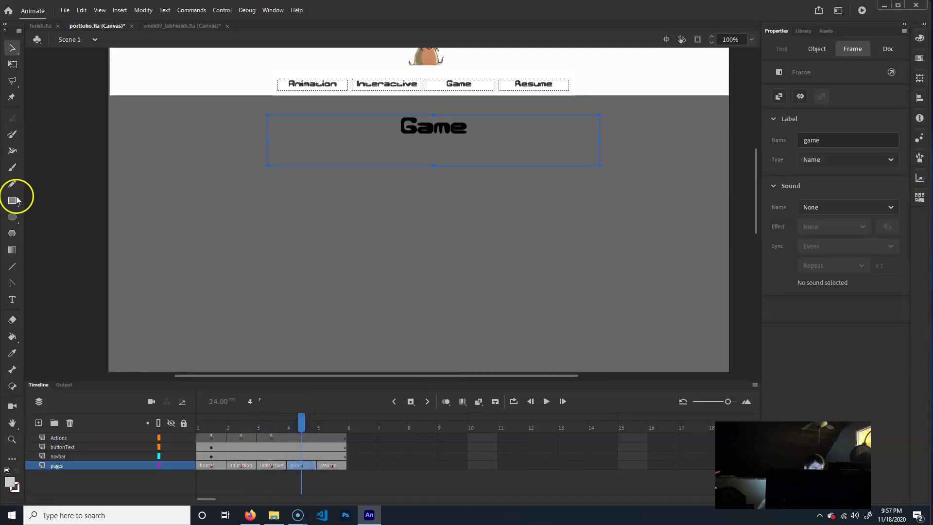
drag(342, 284, 526, 208)
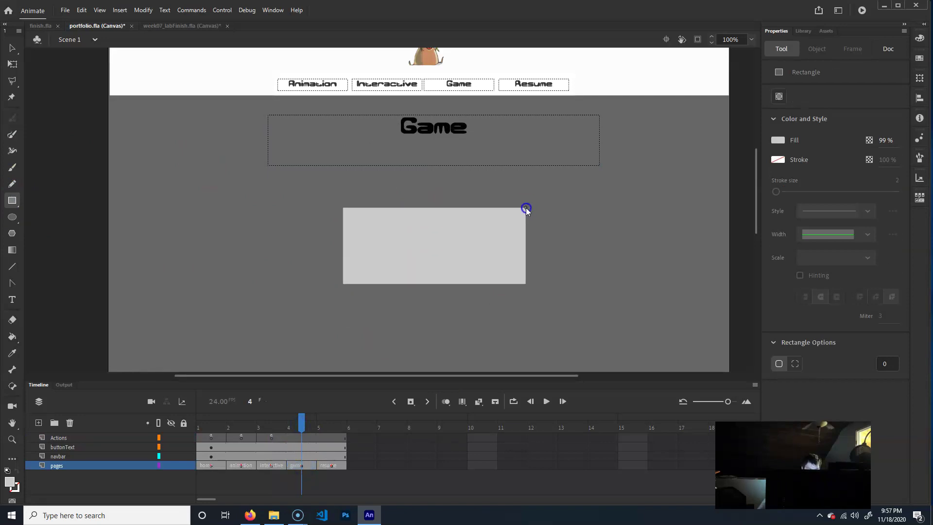
Set the fill colour of the Game page rectangle to dark grey #333333
click(778, 140)
click(627, 183)
key(v)
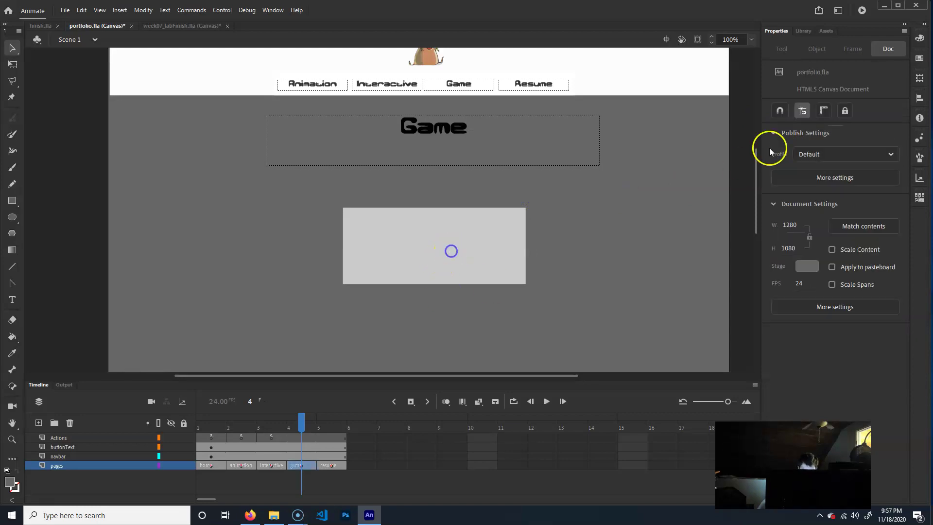
key(ctrl+a)
click(775, 210)
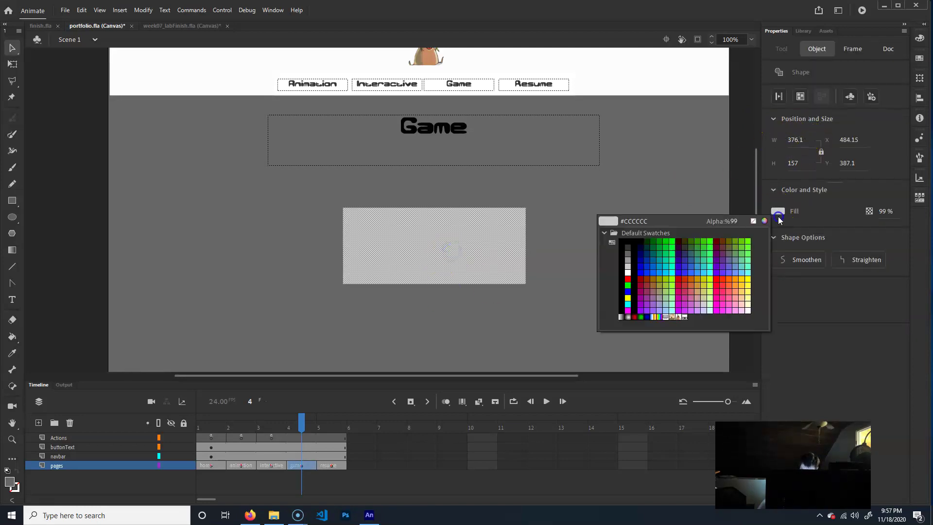
click(628, 246)
click(202, 302)
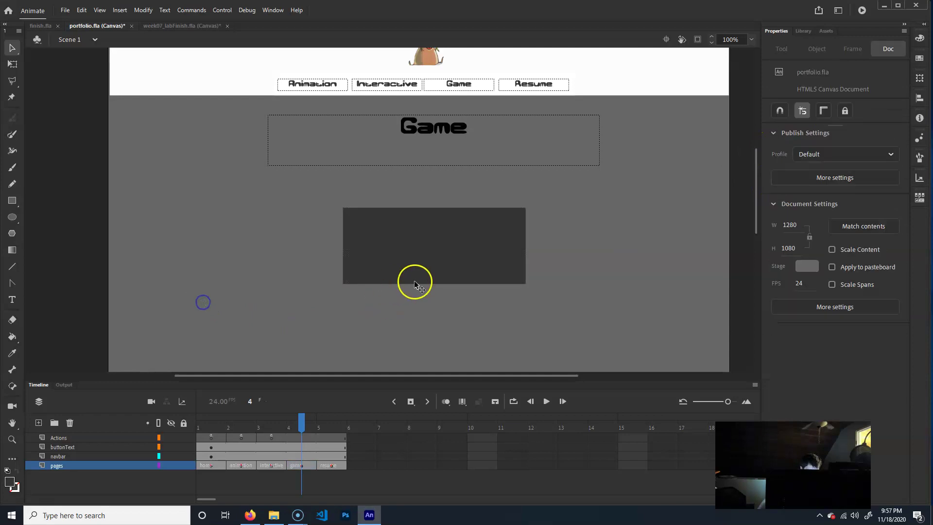
Add a light grey, 36 pt text box reading "Game" over the dark rectangle on the Game page
click(12, 306)
click(778, 193)
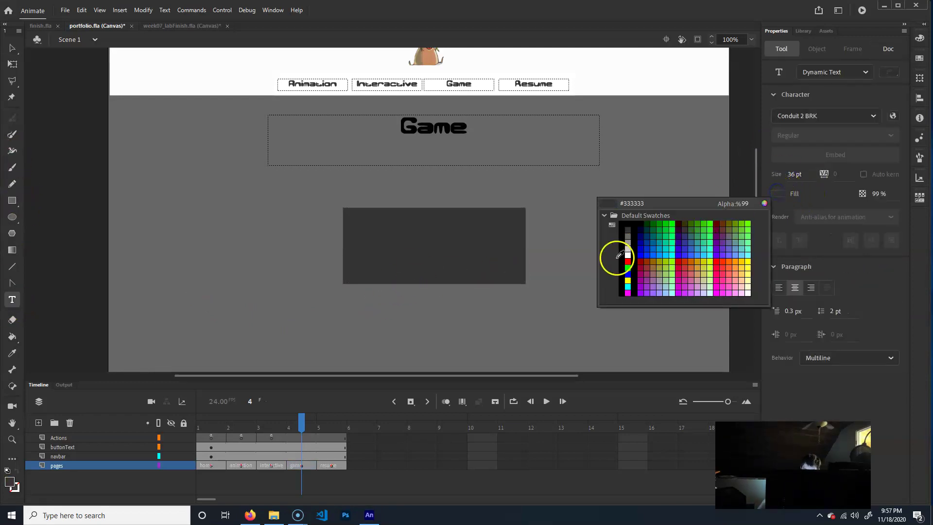
click(627, 255)
drag(372, 244, 510, 233)
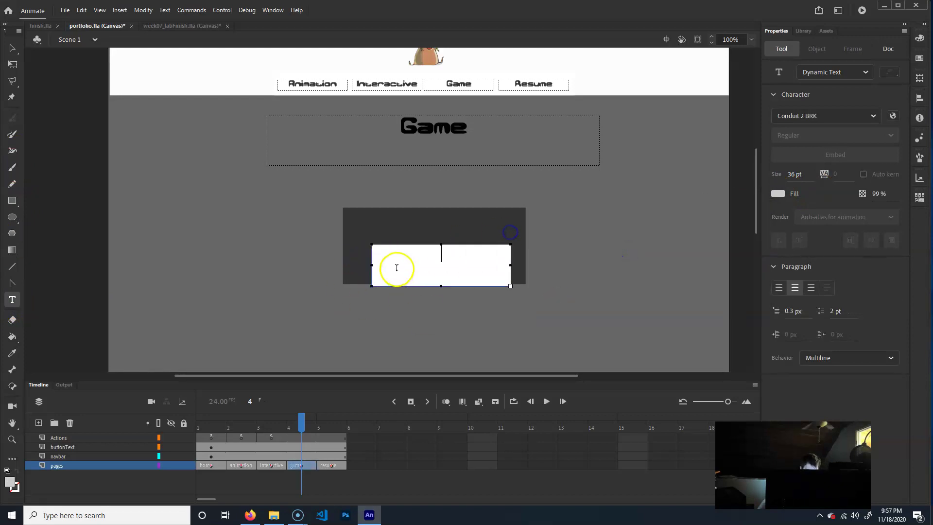
text(Game)
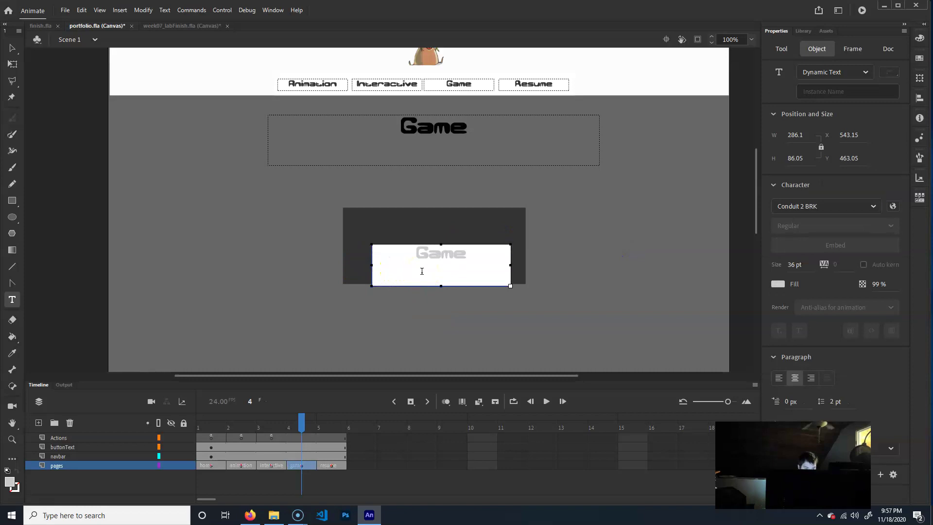
Move the Game text box up and inward within the dark rectangle to X 522.15, Y 443.05
click(9, 47)
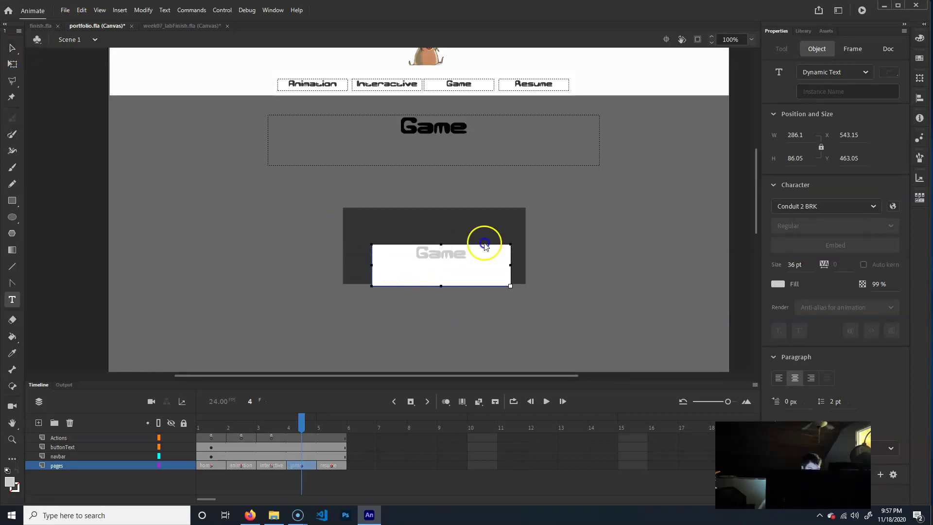
key(shift+Up)
key(shift+Up)
key(shift+Left)
key(shift+Left)
key(Left)
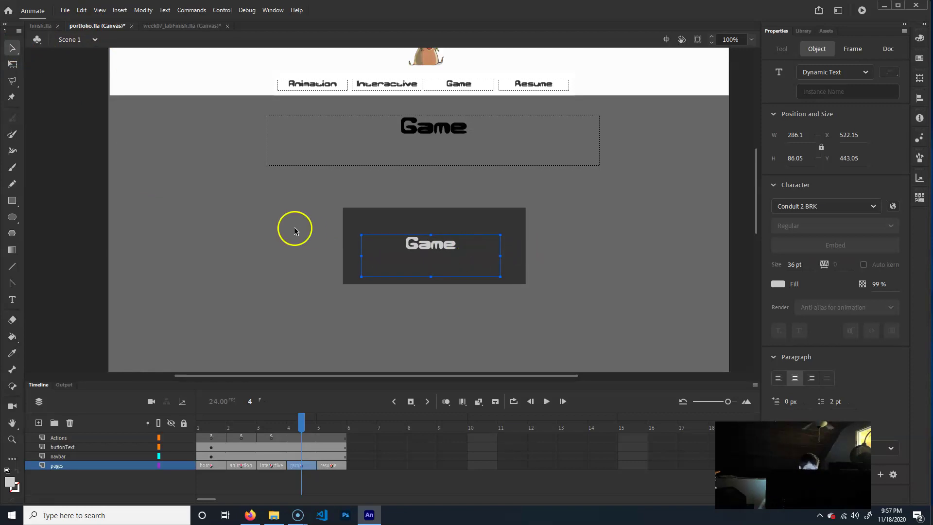
Convert the rectangle and its Game text to a button symbol named game_btn and give the instance the name gameOpen
shift+click(480, 237)
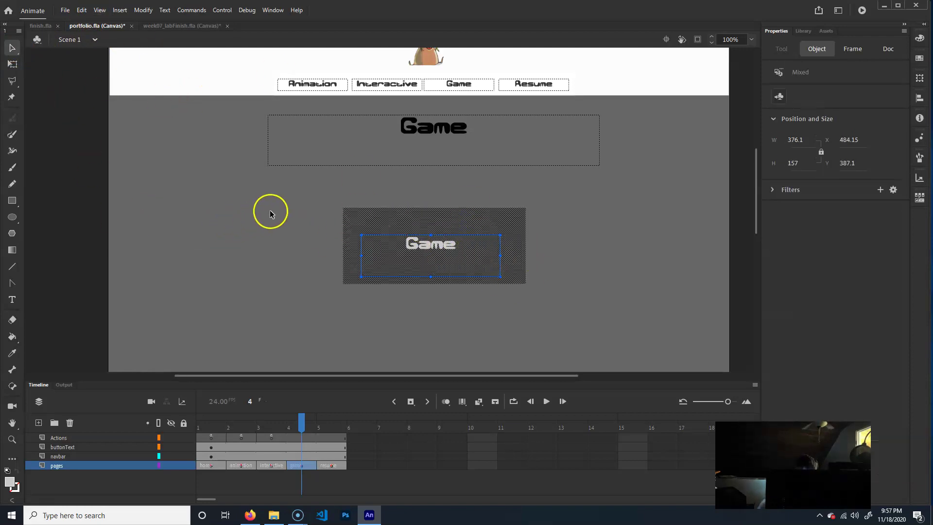
key(F8)
text(g)
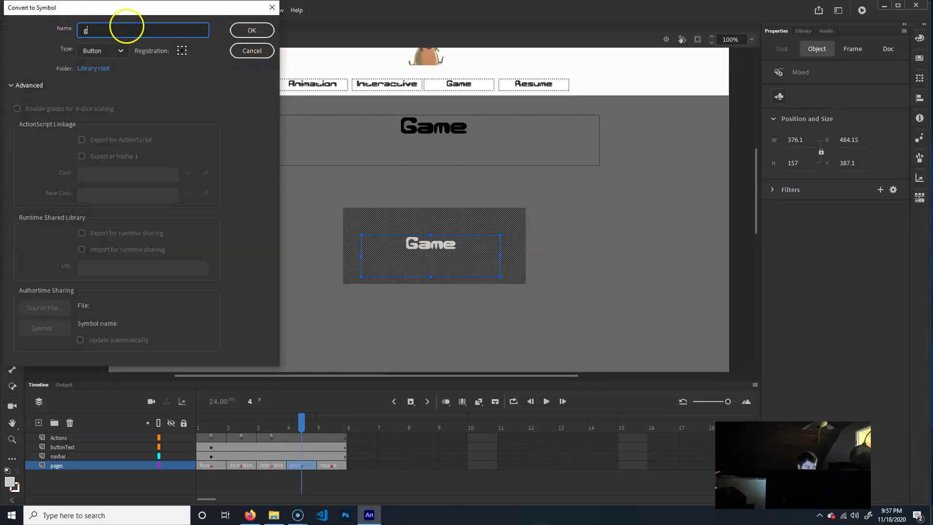
text(ame_btn)
key(Return)
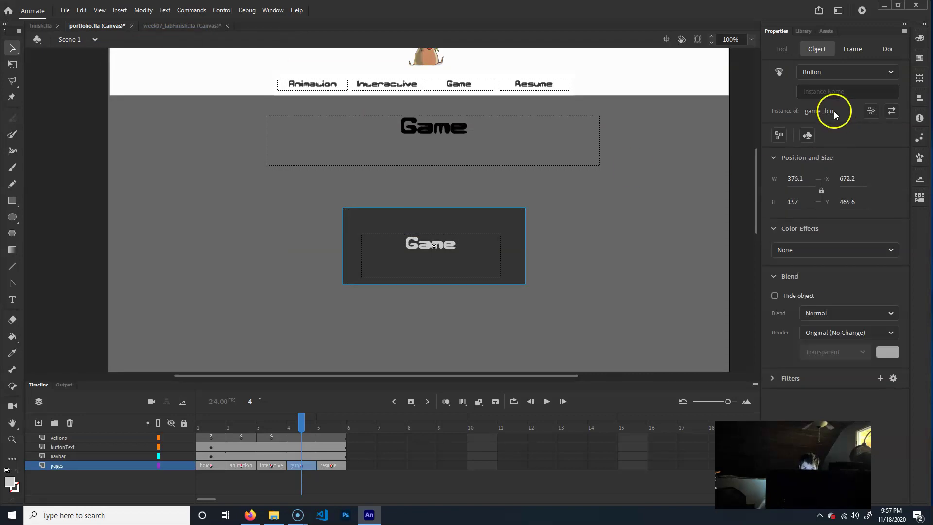
click(835, 87)
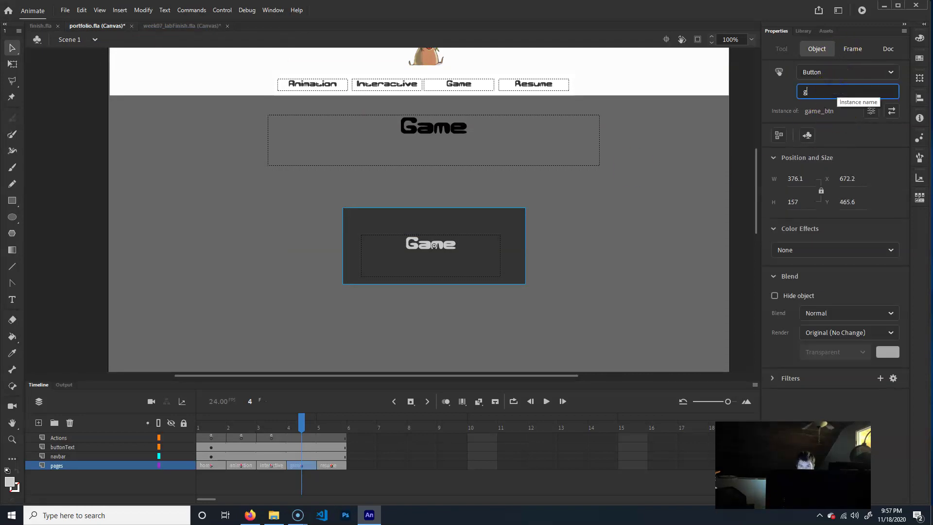
key(Return)
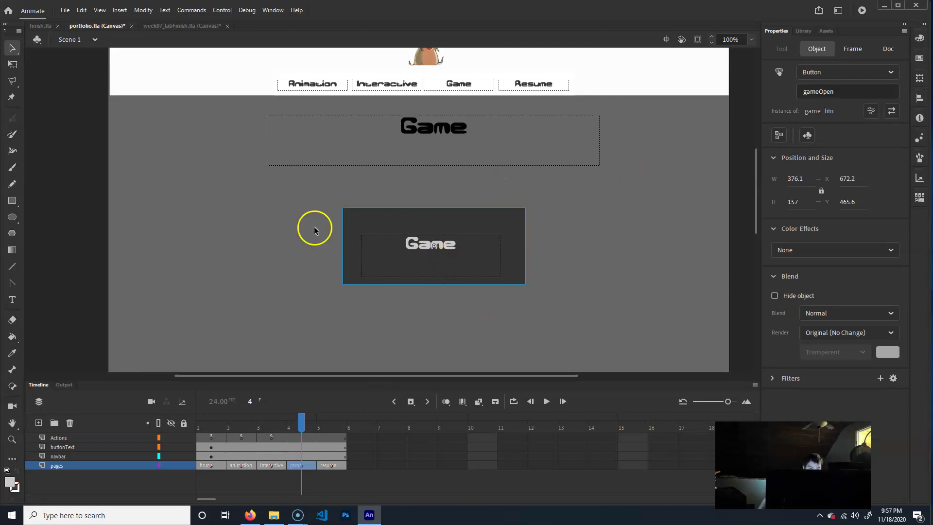
Open the script editor for frame 4 of the pages layer and list the HTML5 Canvas code snippets
click(273, 10)
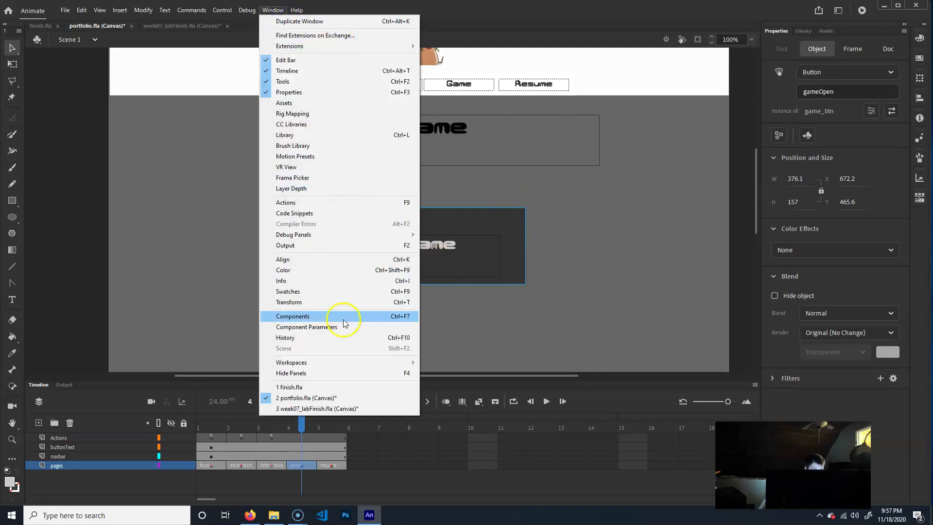
click(609, 186)
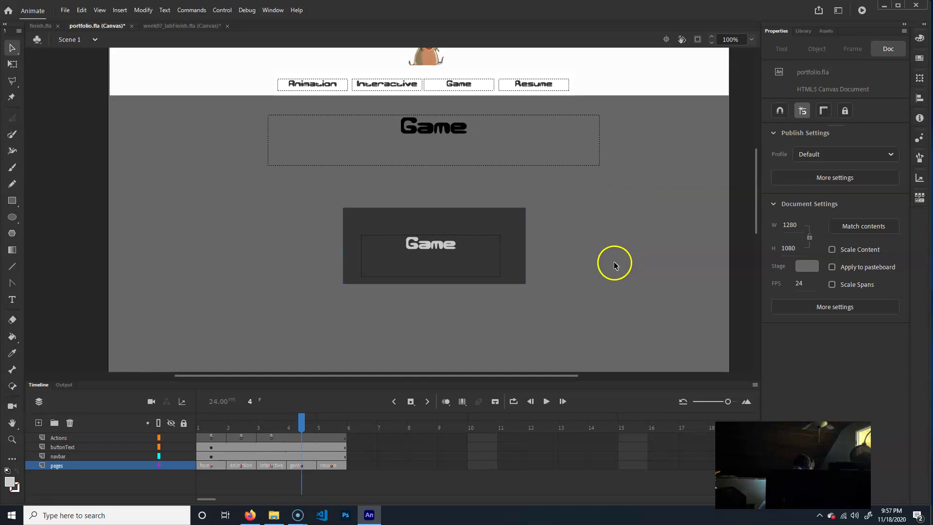
key(F9)
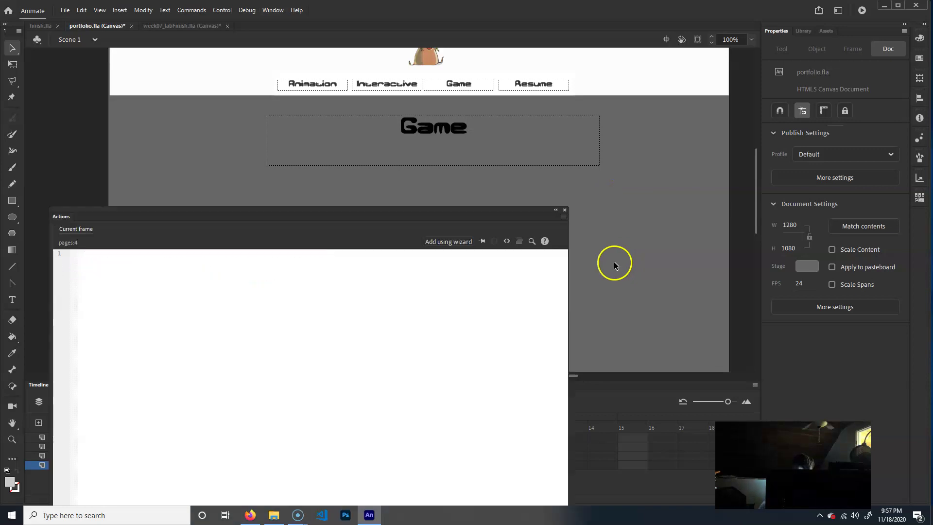
click(508, 240)
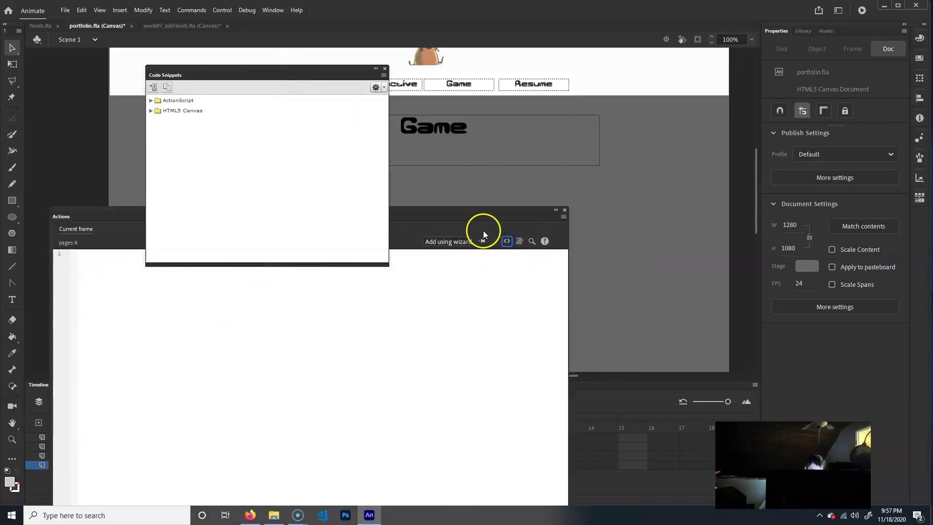
drag(277, 77, 638, 99)
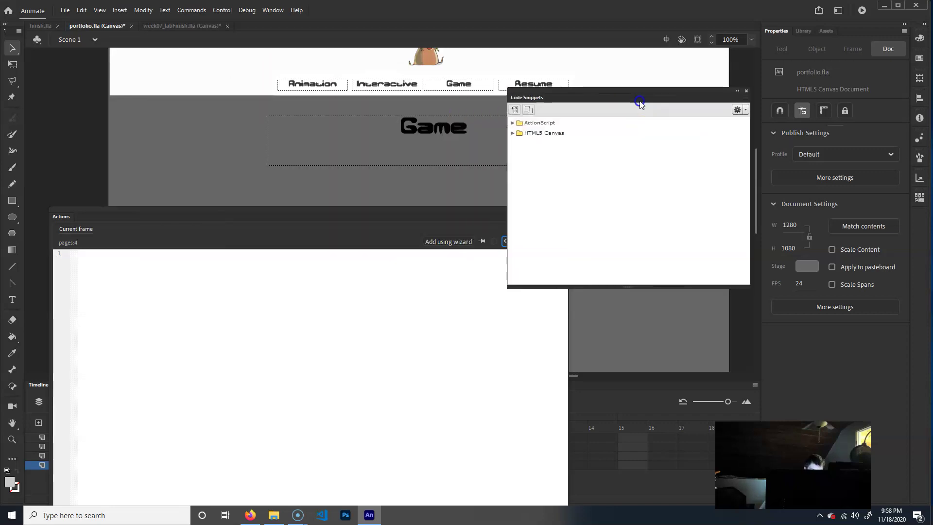
click(513, 133)
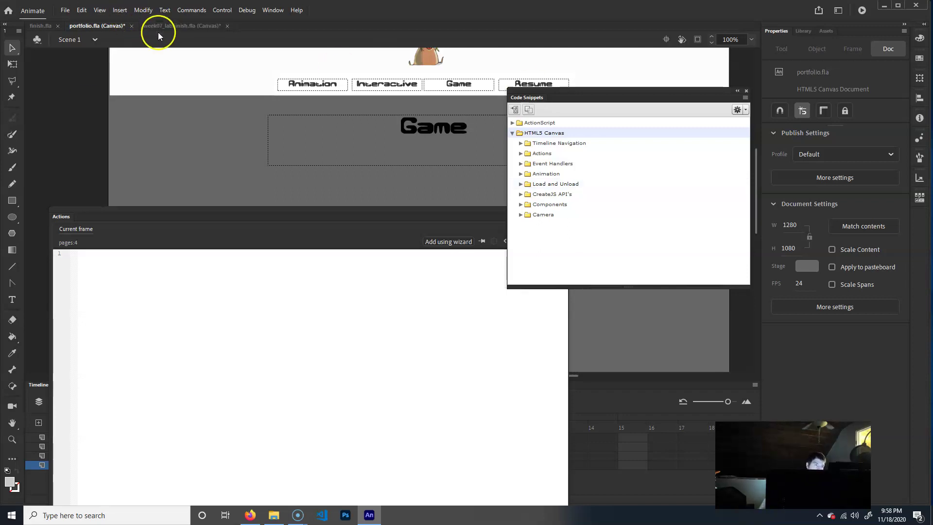
Switch to the finish.fla document and move the floating script and code snippet windows away from the game artwork
click(40, 25)
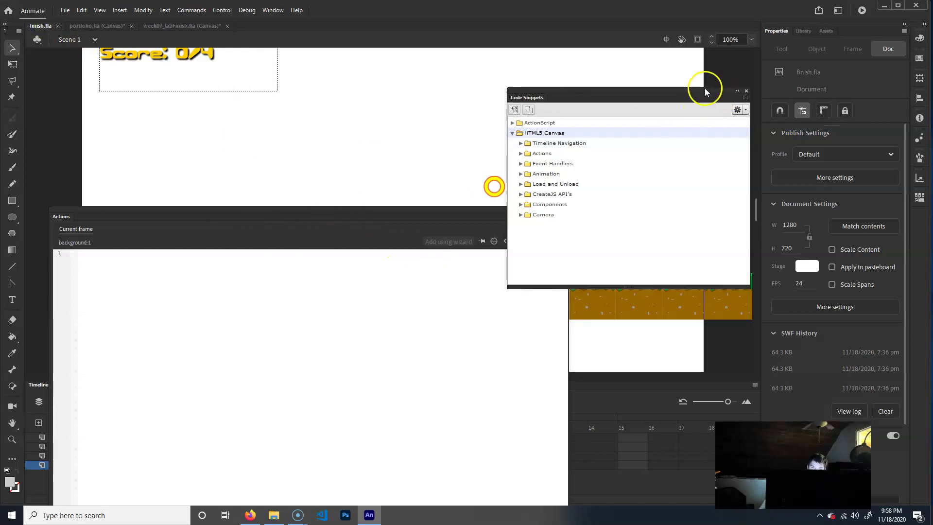
drag(704, 90, 826, 81)
drag(416, 222, 621, 388)
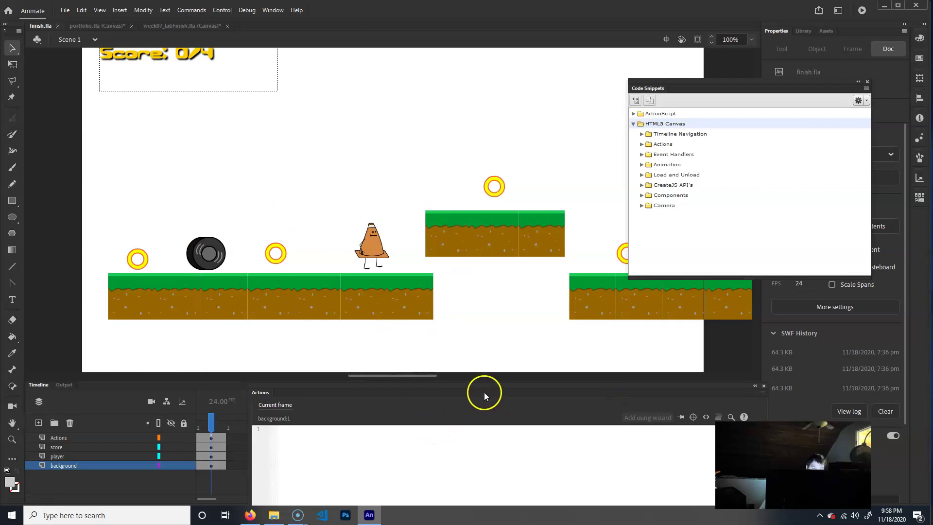
drag(413, 390, 439, 365)
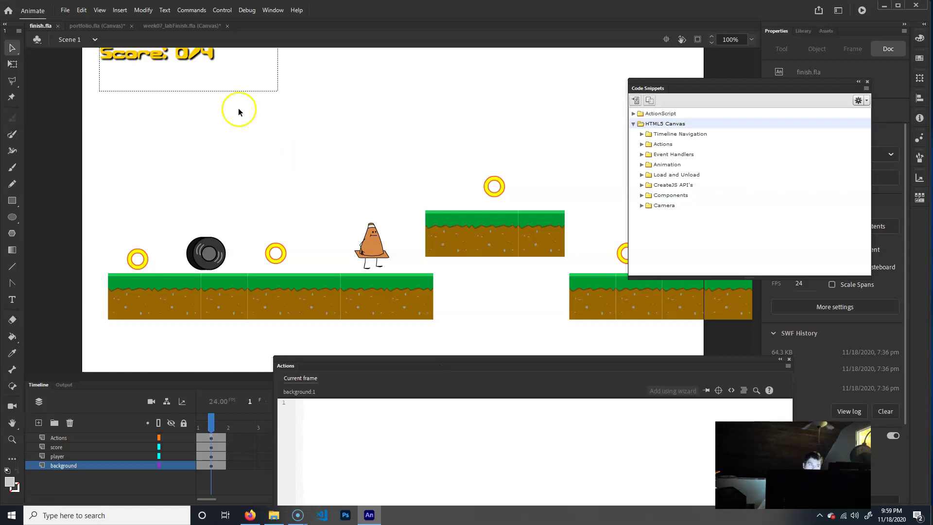
Open the publish settings of finish.fla and make sure the Flash (.swf) and HTML Wrapper formats are enabled
click(68, 11)
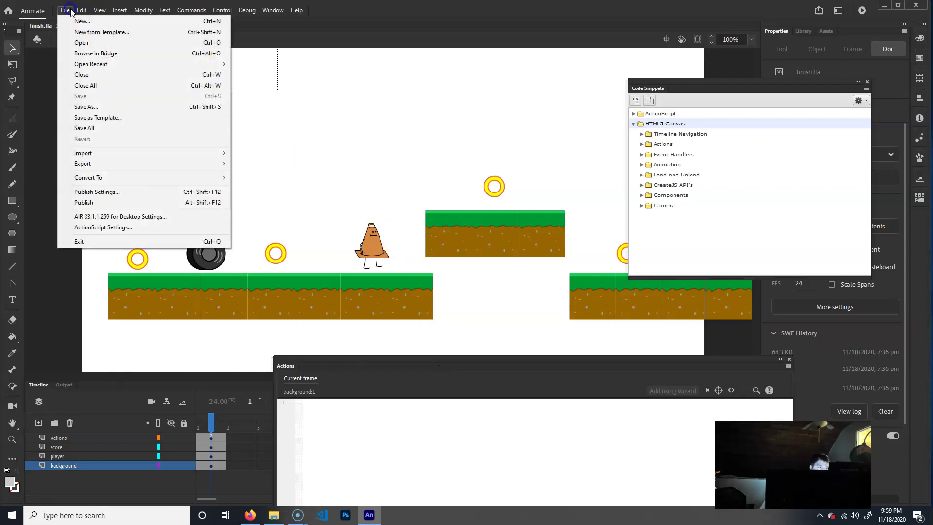
click(146, 192)
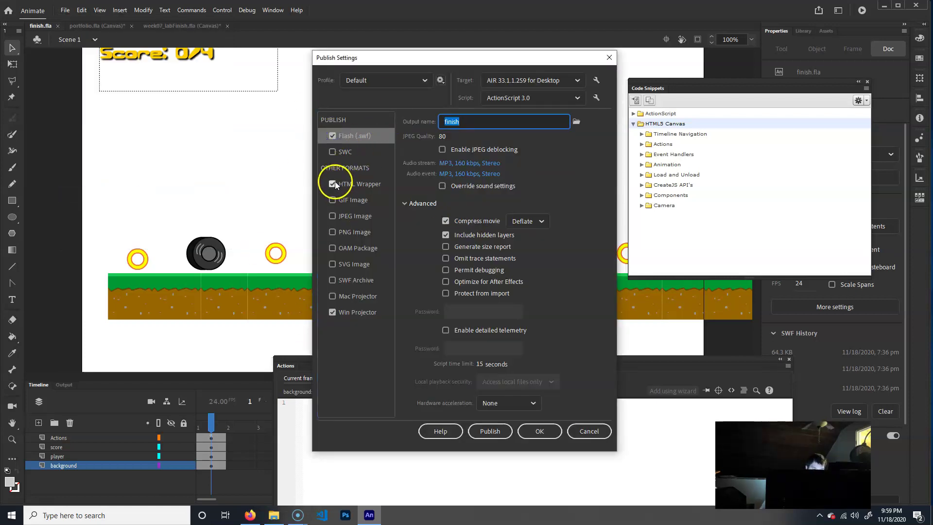
click(332, 136)
click(332, 184)
click(333, 136)
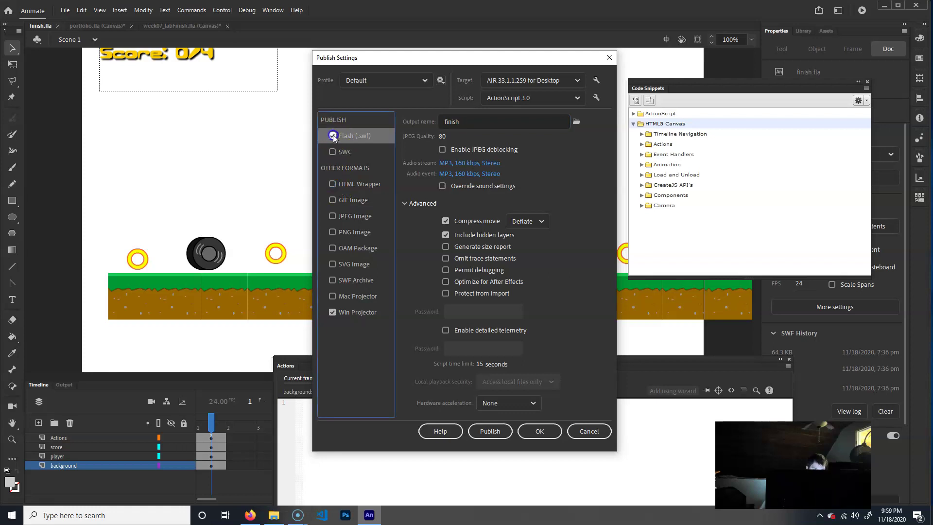
click(332, 184)
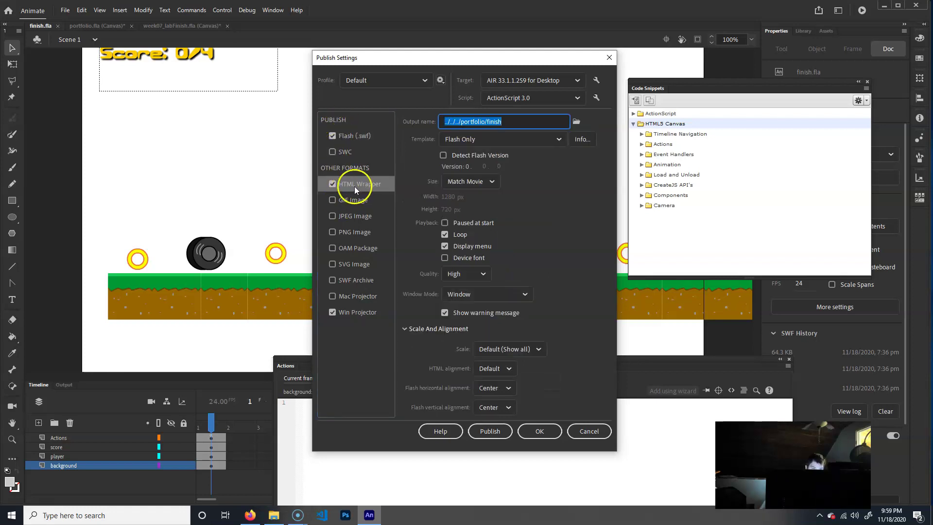
Set the Win Projector output to finish.exe in the Desktop portfolio folder and publish the game
click(350, 312)
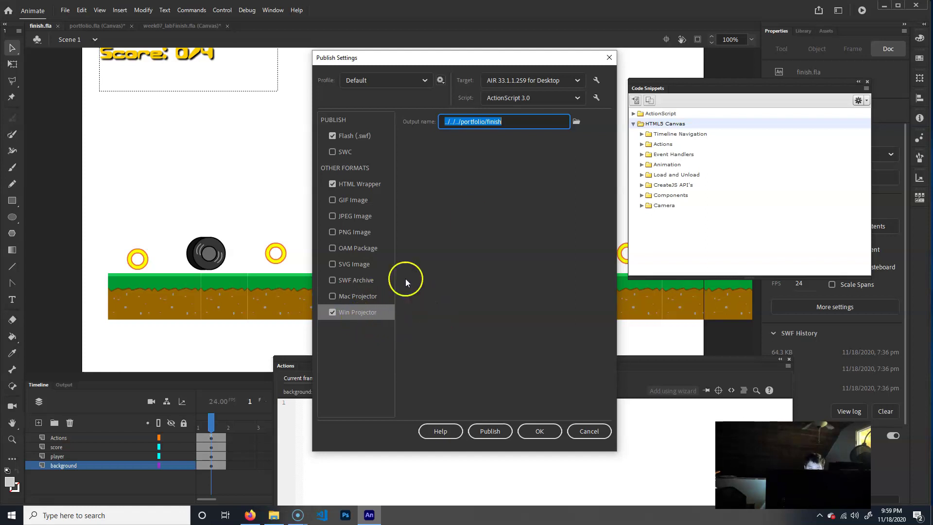
click(576, 121)
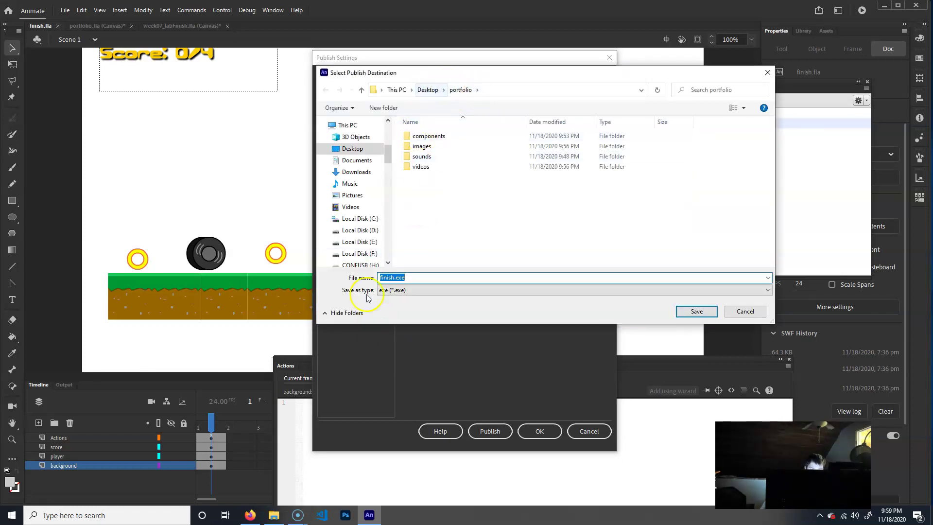
click(422, 277)
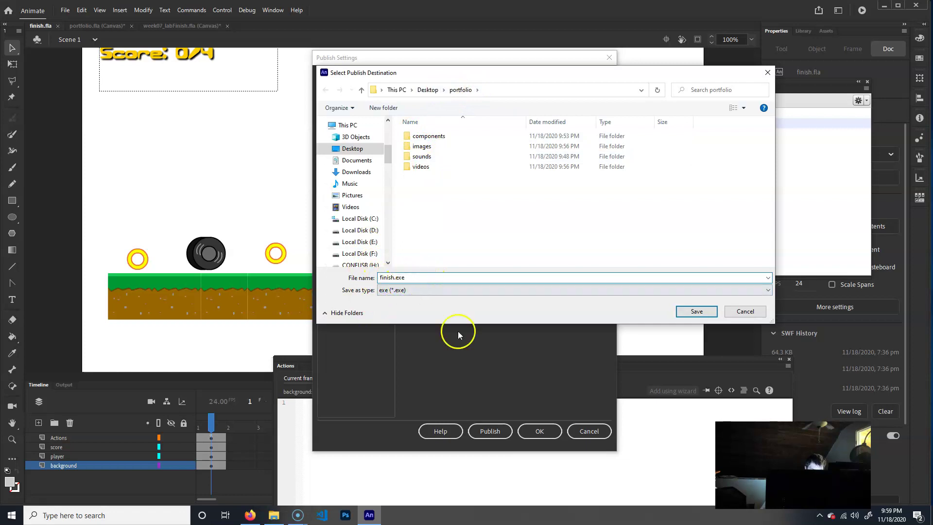
click(697, 311)
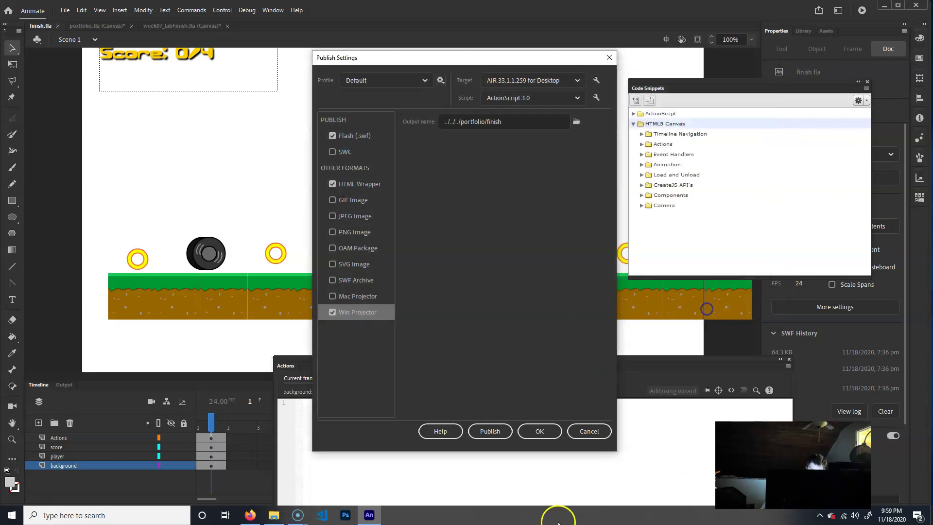
click(498, 430)
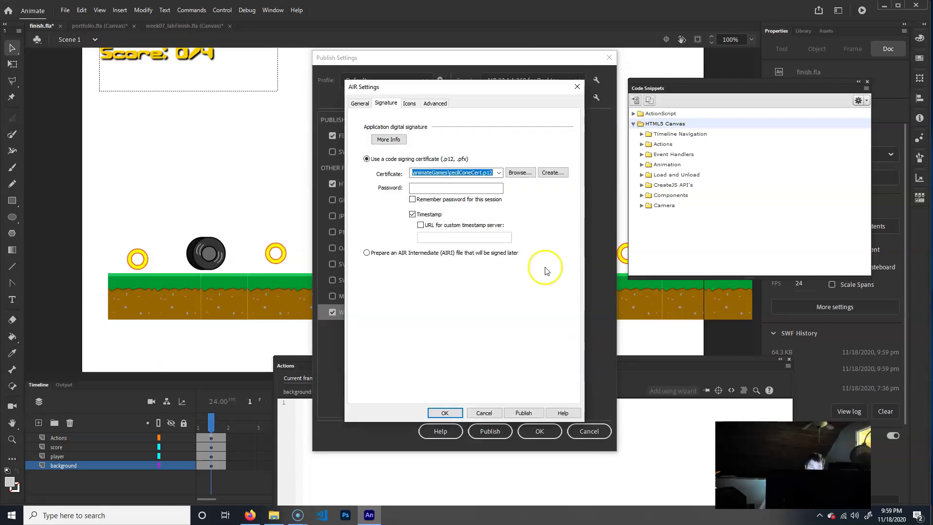
Select cecilConeCert.p12 from the animateGames folder on drive H: as the AIR code signing certificate
click(521, 174)
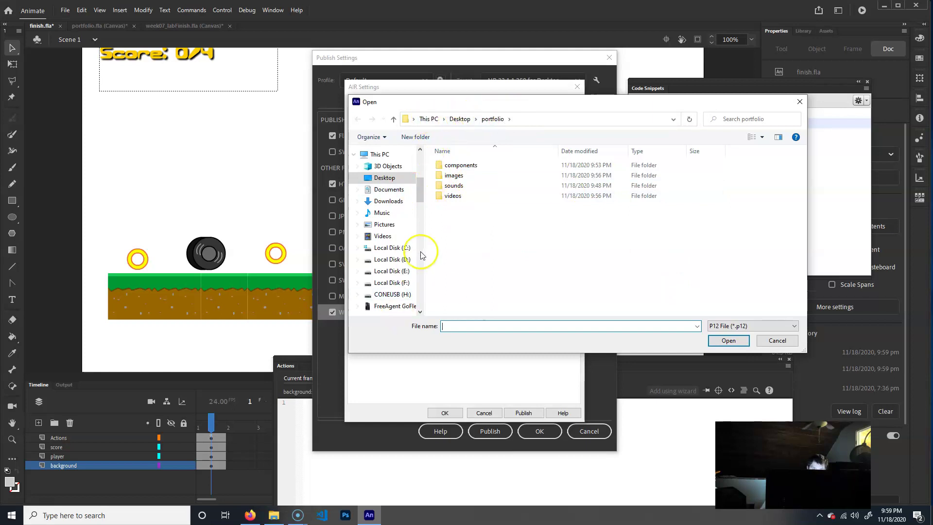
scroll(385, 254, down, 8)
scroll(383, 254, up, 2)
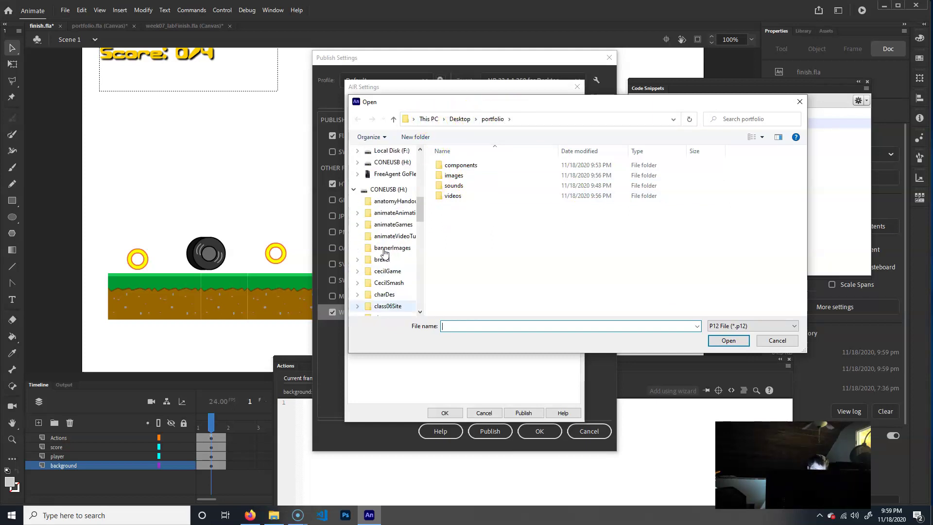
click(390, 191)
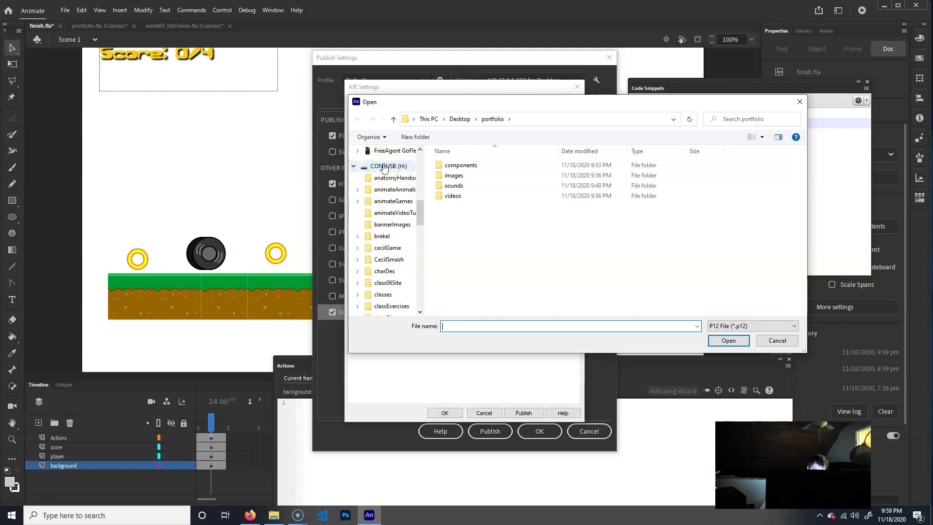
click(395, 201)
click(447, 266)
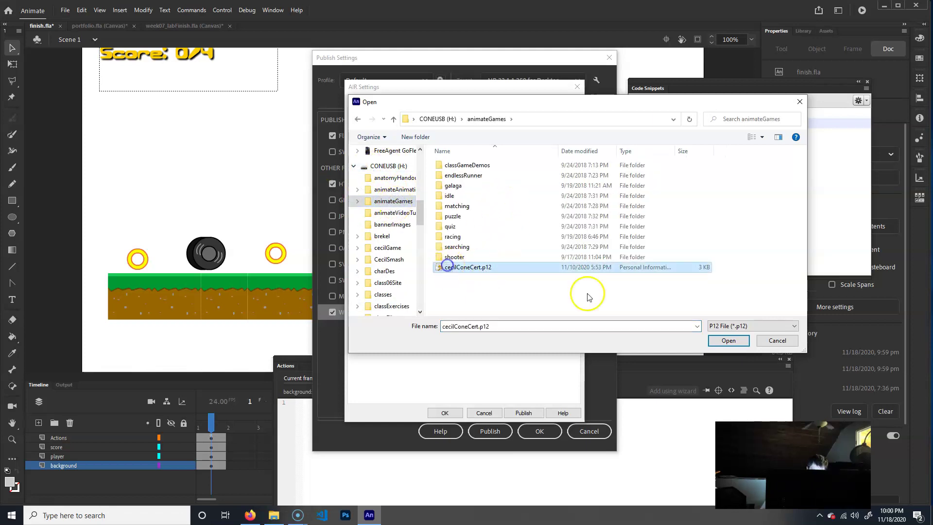
click(729, 341)
Enter the signing certificate's password and publish the AIR file
click(469, 188)
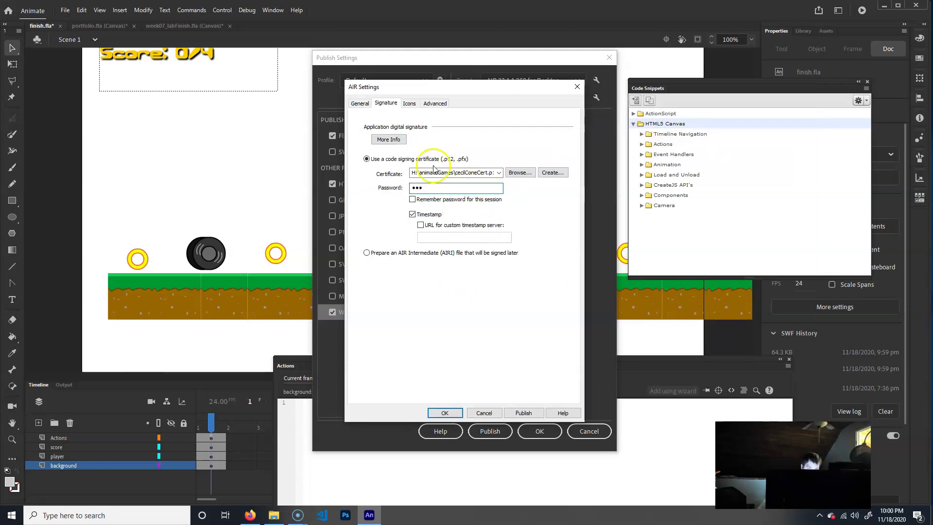
click(551, 176)
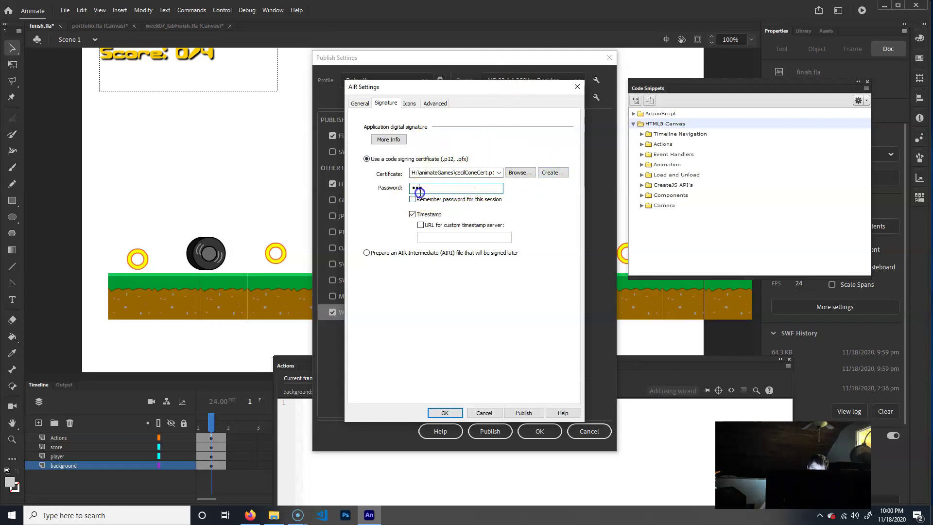
click(525, 414)
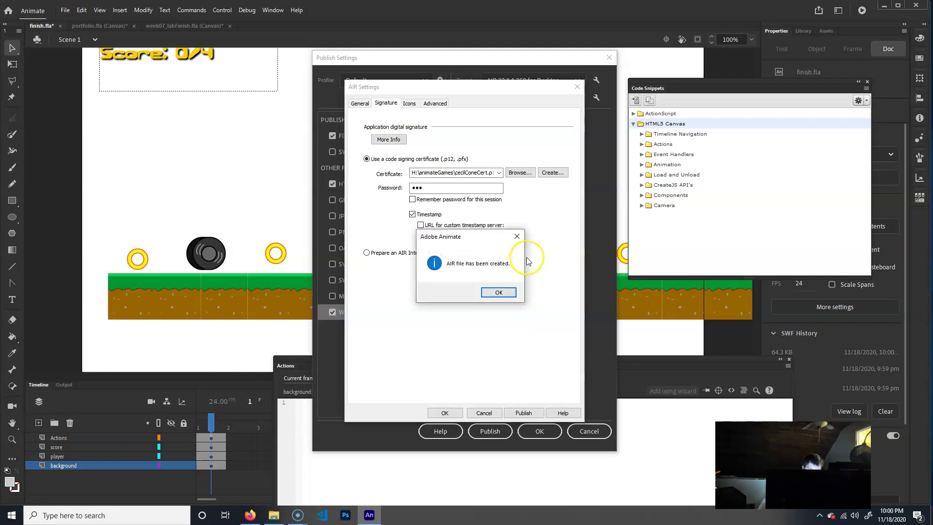
Accept the AIR and publish settings of finish.fla and switch back to portfolio.fla
click(498, 292)
click(521, 404)
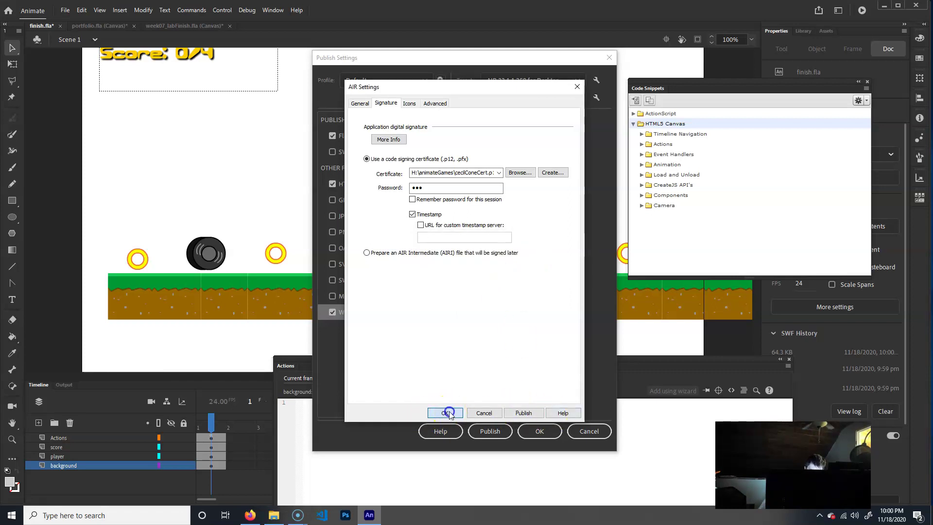
click(444, 412)
click(551, 431)
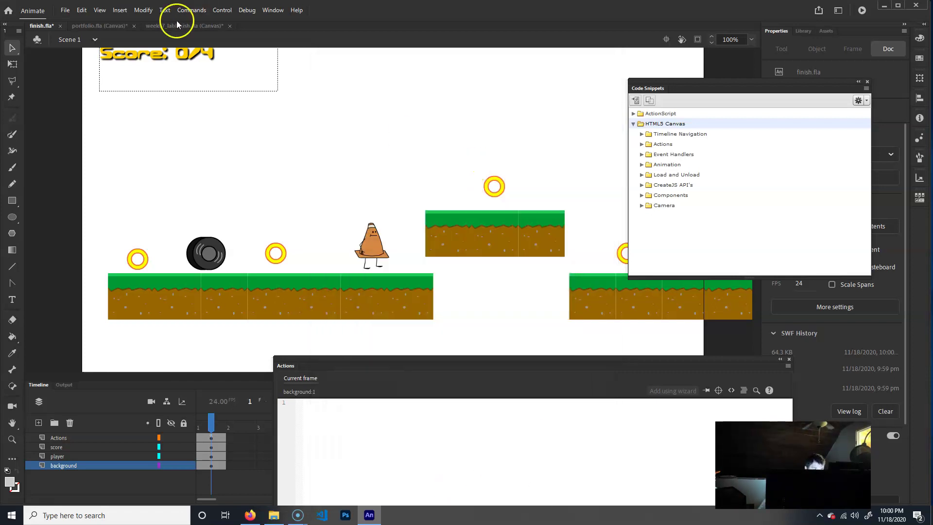
click(109, 28)
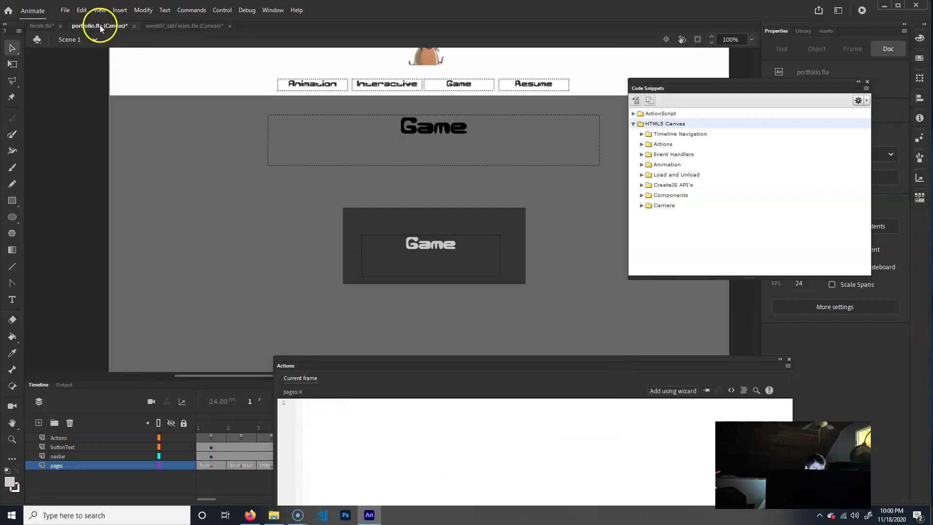
Launch the published finish.exe from the Desktop portfolio folder, restarting it after the antivirus check
click(275, 515)
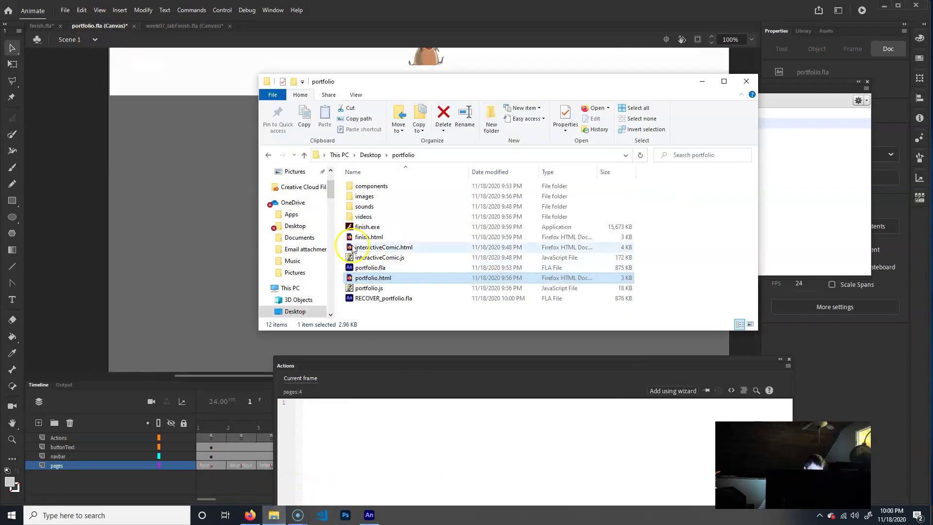
click(407, 228)
double_click(463, 226)
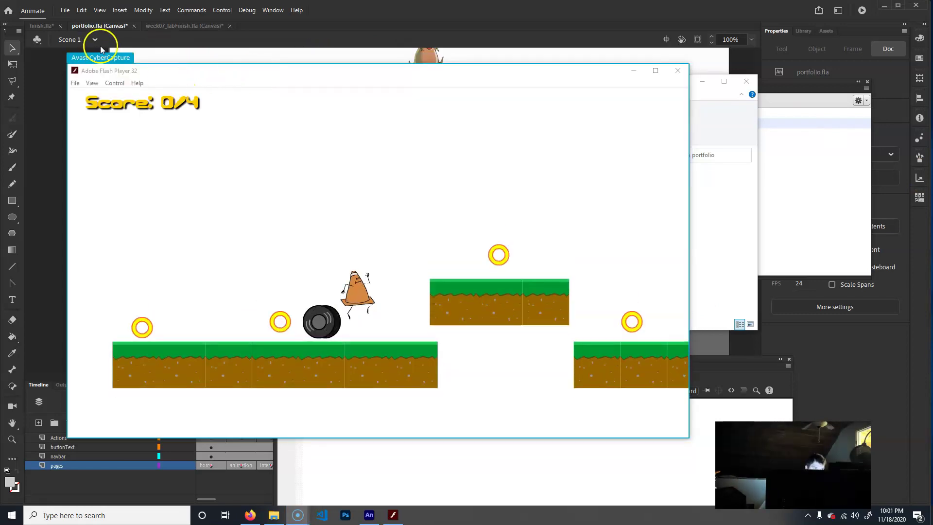
key(alt+F4)
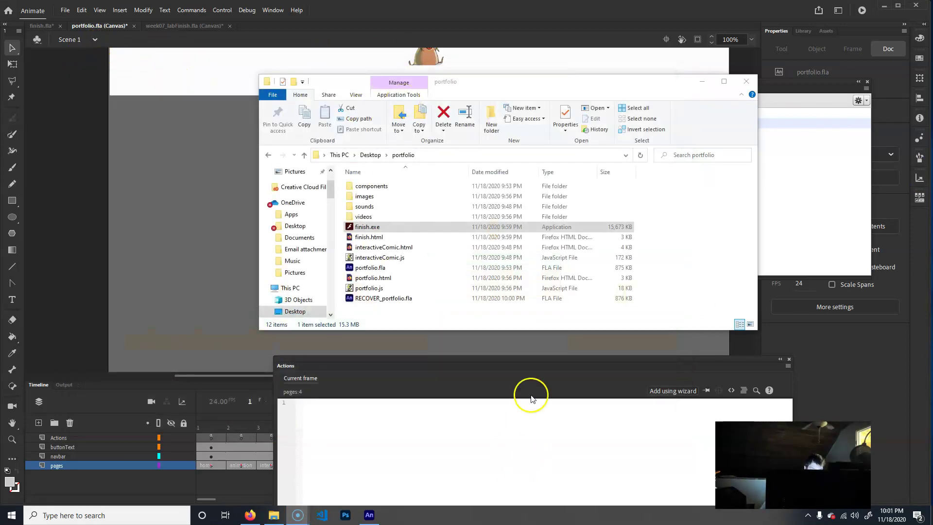
double_click(367, 226)
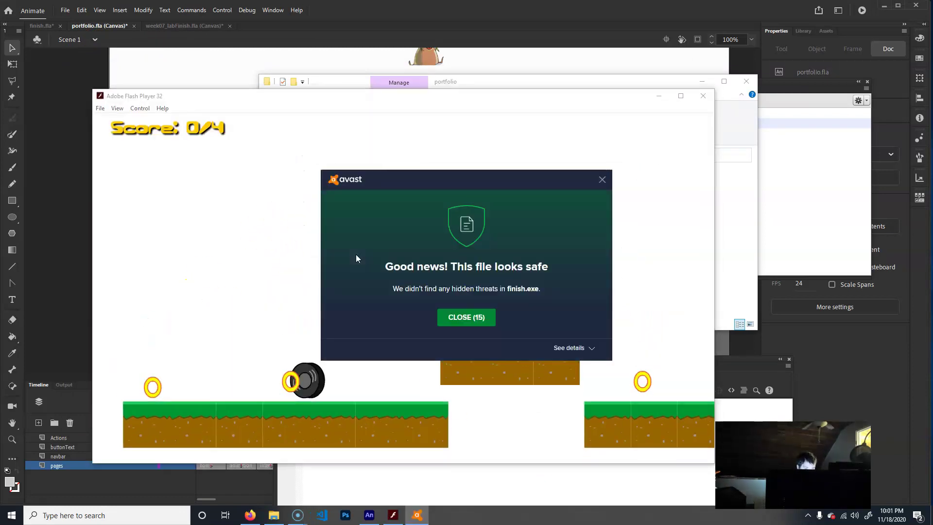
Play-test the game by moving and jumping to collect rings, and close the game and its folder
click(602, 180)
key(Right)
key(Up)
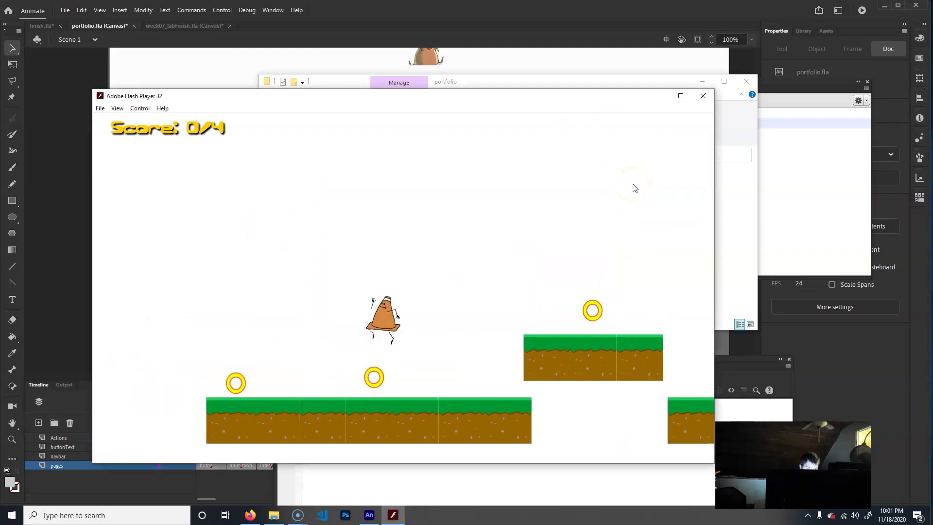
key(Right)
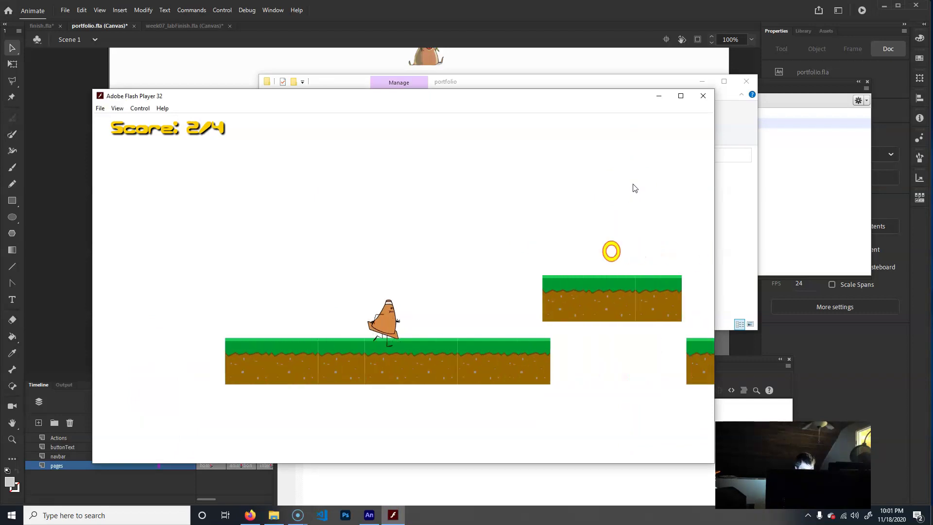
key(Right)
key(Up)
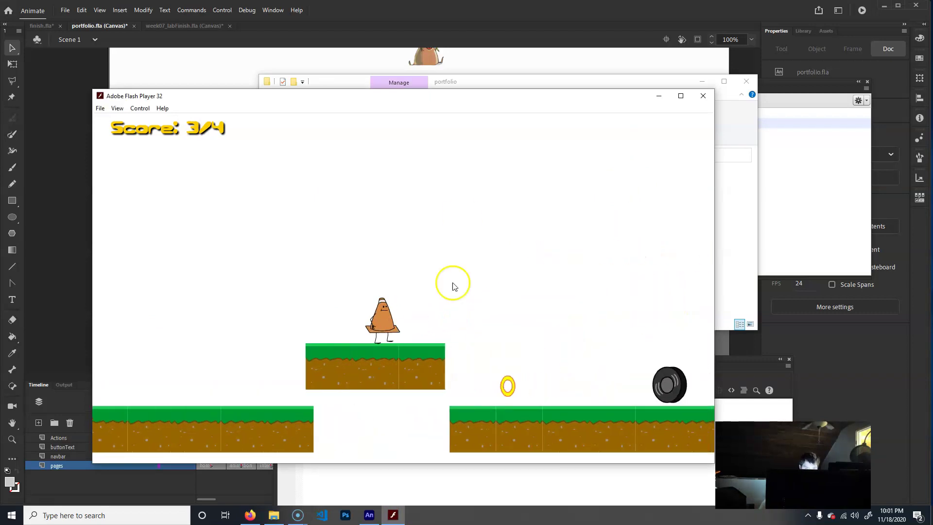
click(703, 96)
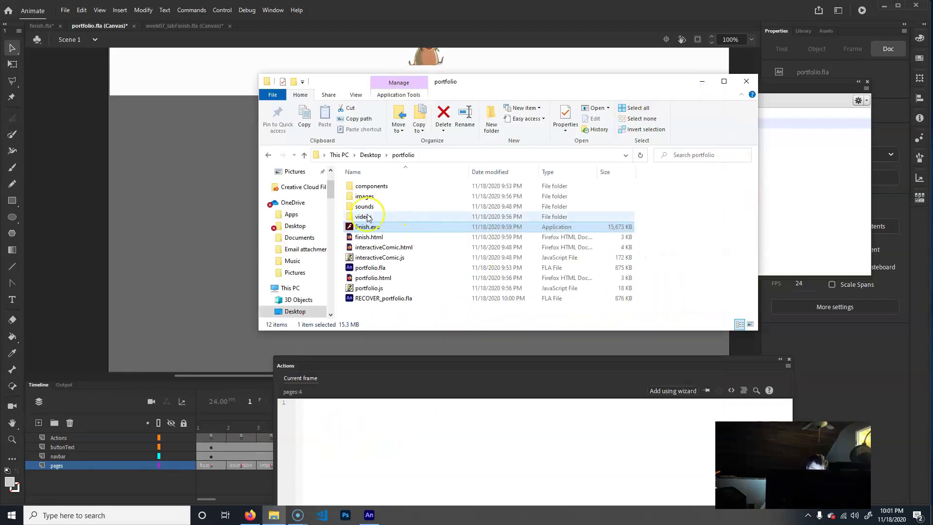
click(746, 81)
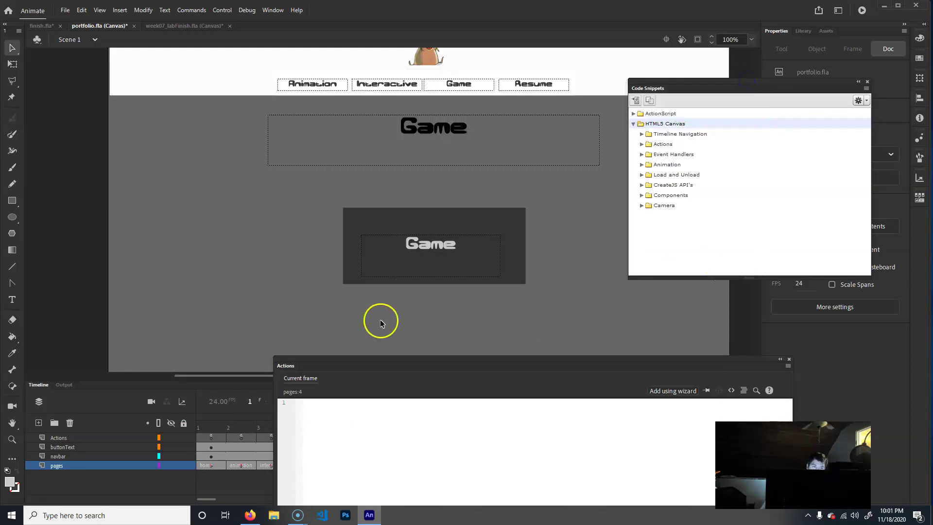
Add the HTML5 Canvas "Click to Go to Web Page" code snippet to the gameOpen button on the Game page
drag(455, 365, 301, 127)
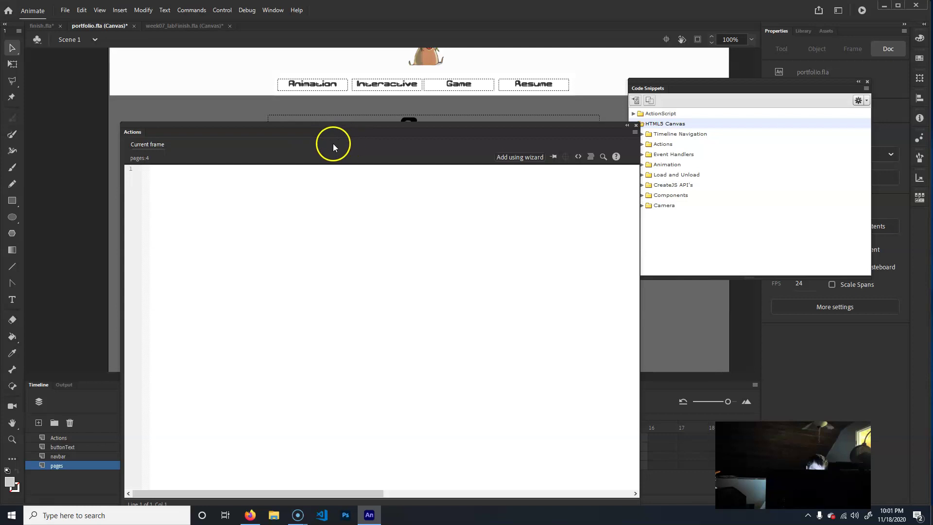
drag(289, 132, 228, 68)
click(438, 227)
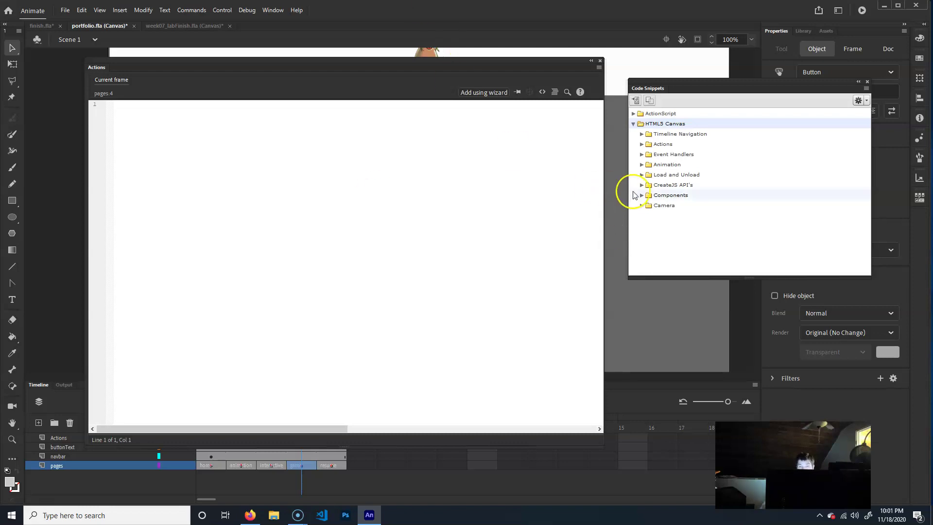
click(641, 144)
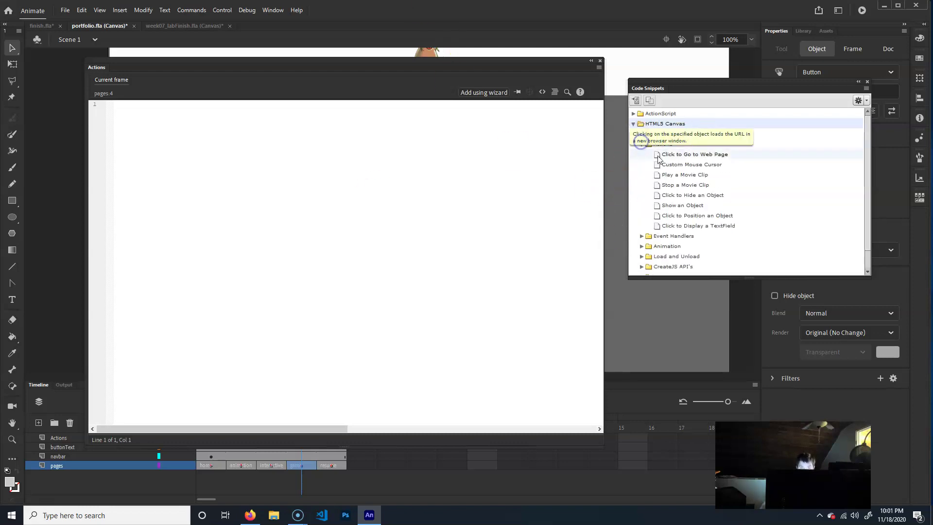
right_click(665, 158)
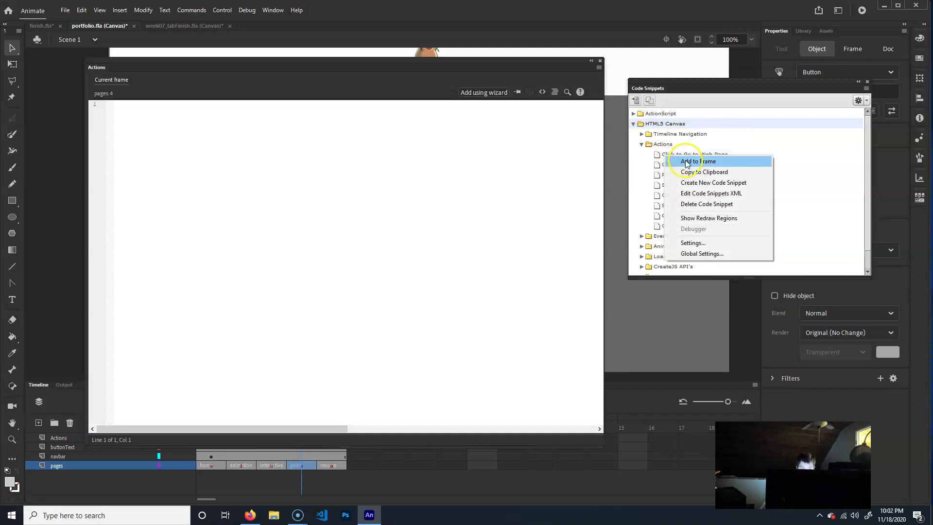
click(686, 162)
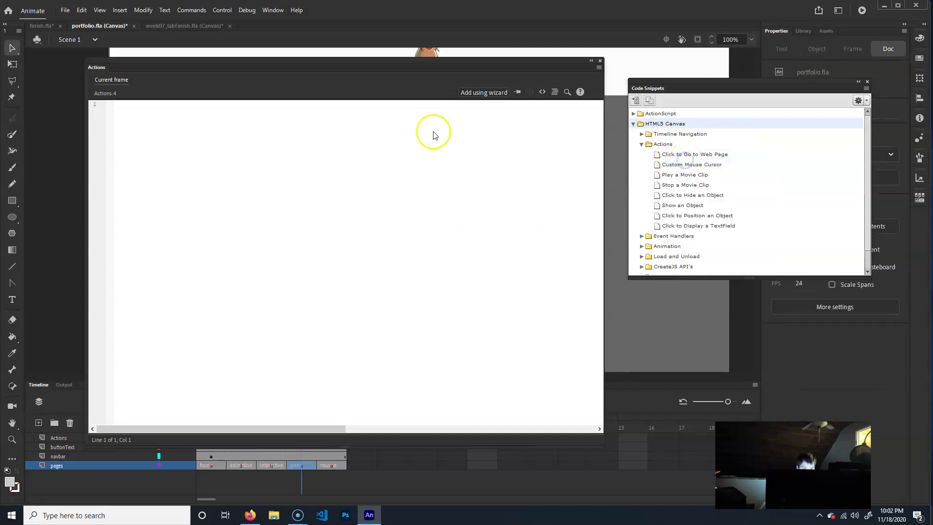
Delete the comment block above the gameOpen event listener in the frame 4 script
click(190, 152)
drag(146, 166, 67, 96)
key(BackSpace)
key(Delete)
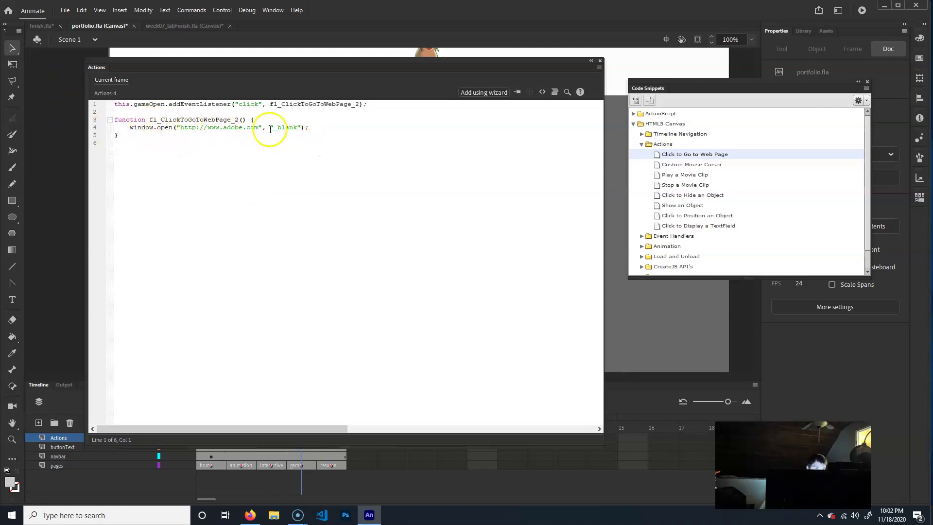
Look up the game's file name in the portfolio folder and replace the adobe.com URL in window.open with finish.exe
drag(258, 127, 180, 128)
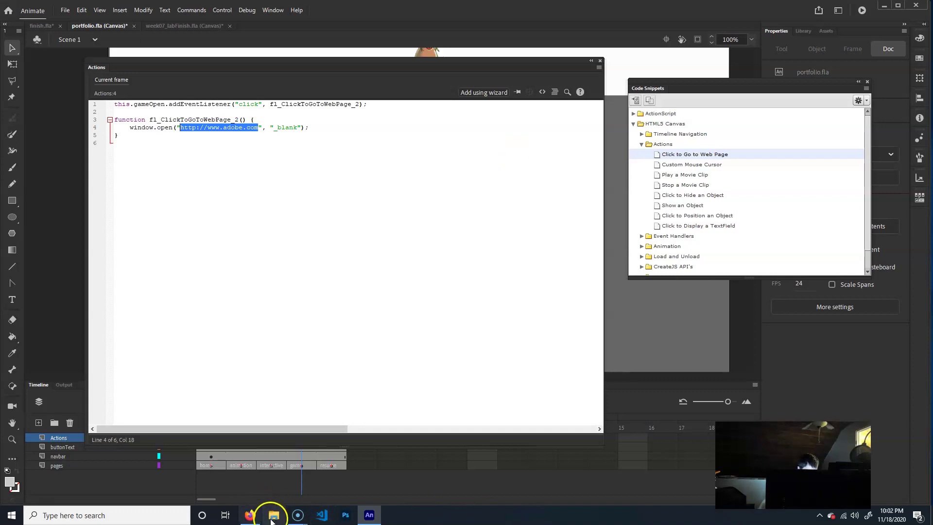
click(885, 5)
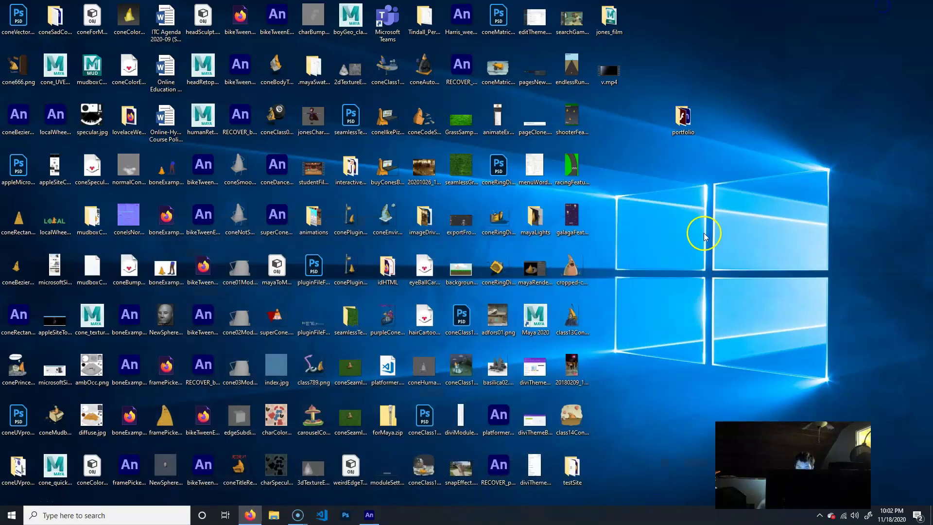
double_click(683, 125)
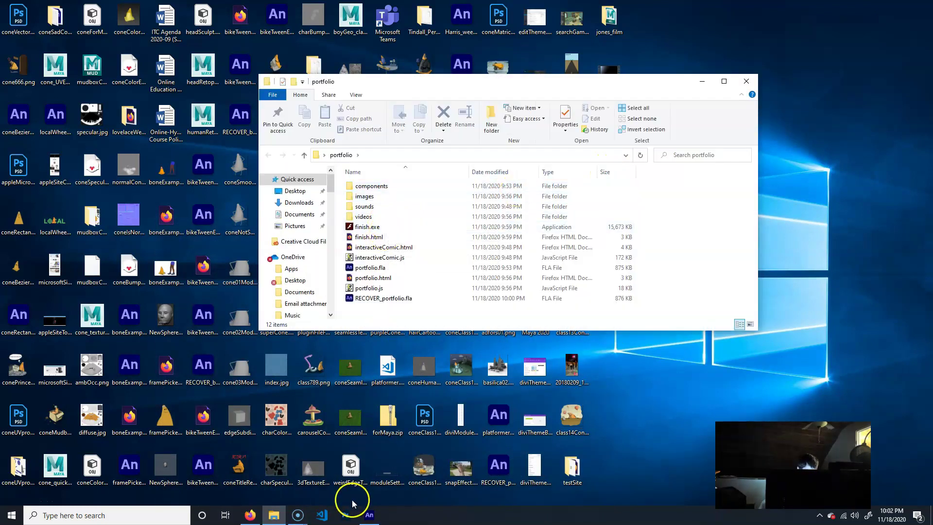
click(369, 514)
click(251, 133)
drag(267, 127, 201, 127)
click(260, 127)
drag(258, 128, 178, 128)
text(fini)
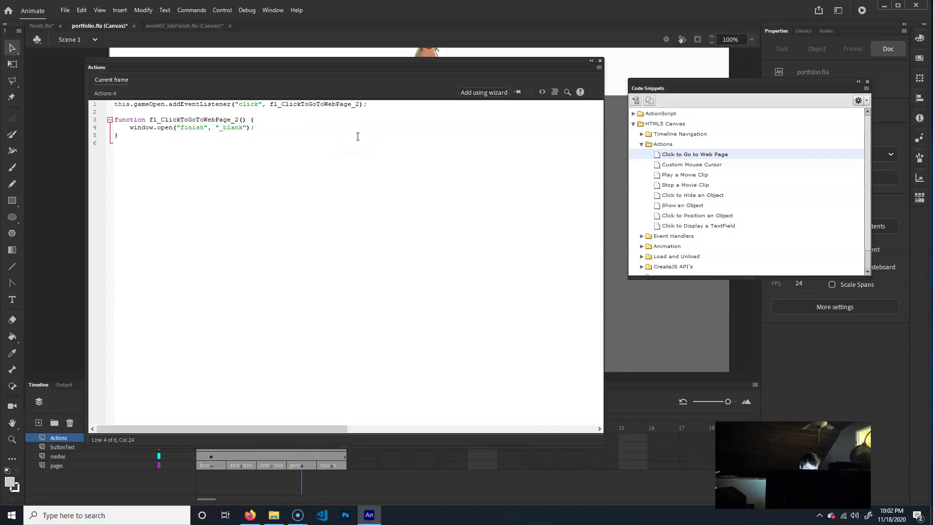
text(sh.exe)
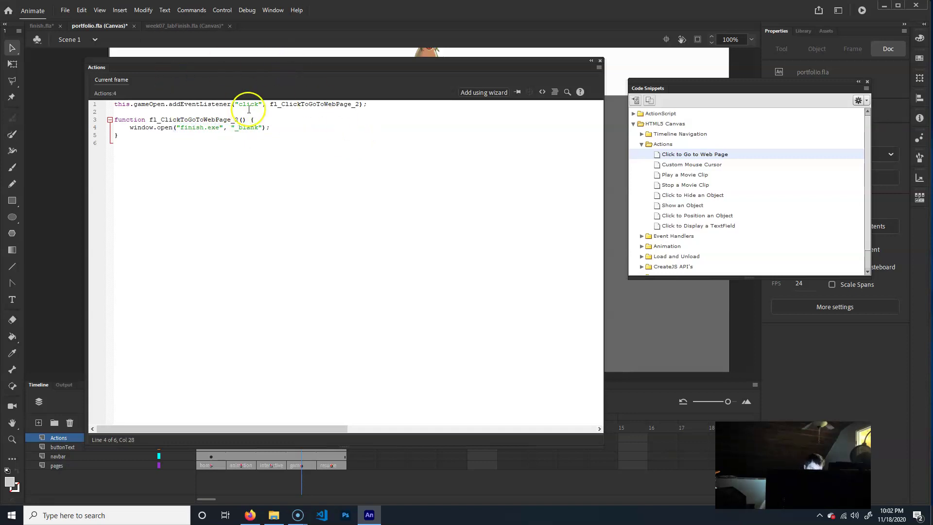
Change the window.open target from "_blank" to "_target", close the script editor and collapse the code snippets
drag(237, 128, 259, 130)
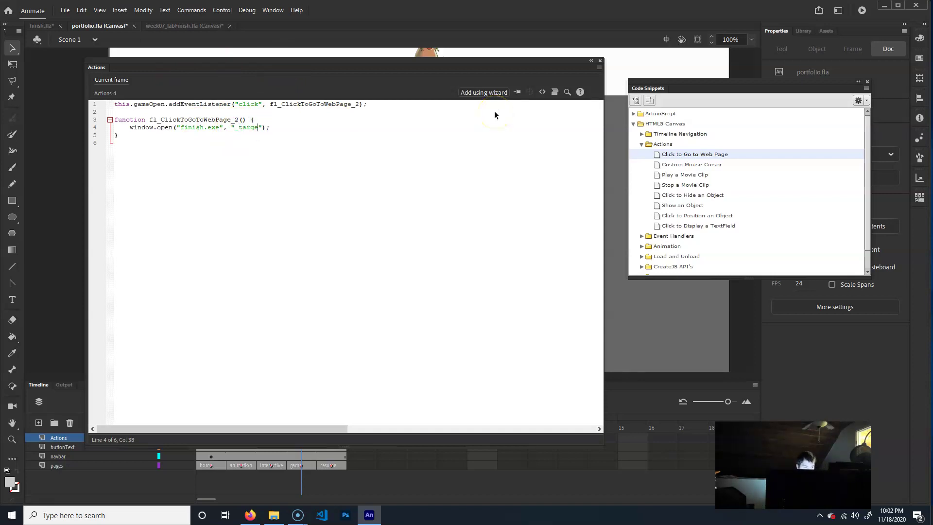
click(239, 128)
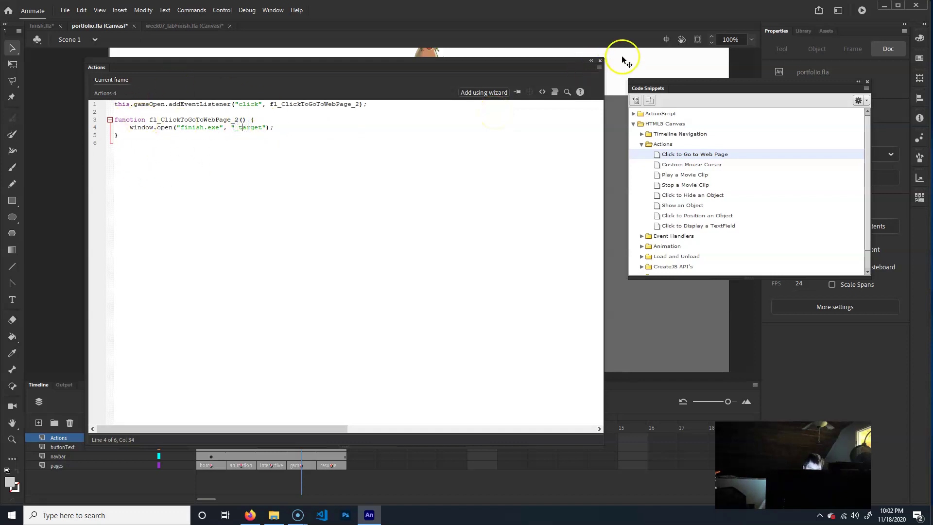
click(600, 60)
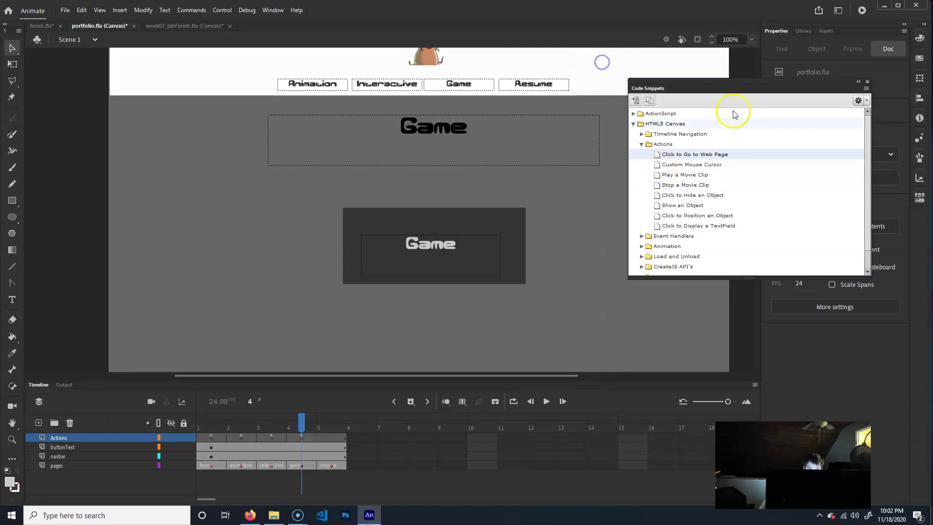
click(858, 81)
Test the portfolio in the browser by opening finish.exe from the Game page, cancel the download and close the browser
key(ctrl+Return)
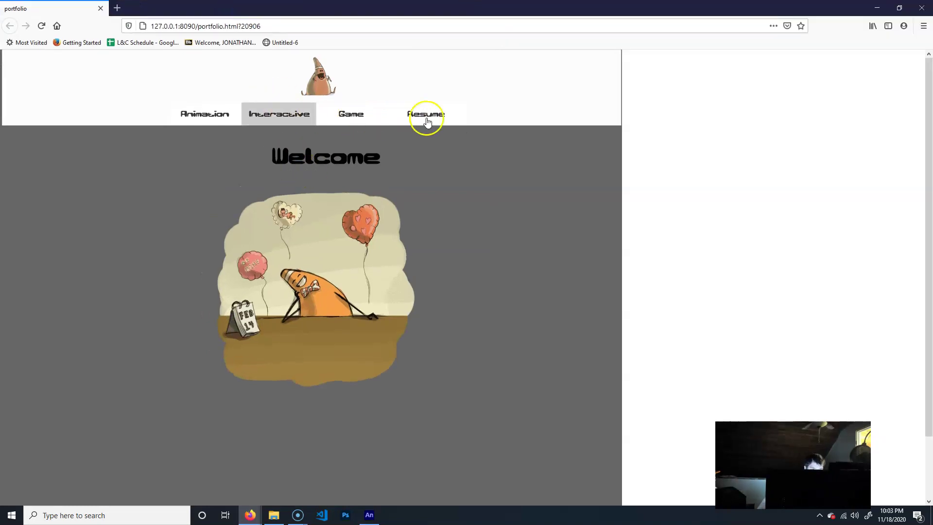
click(346, 115)
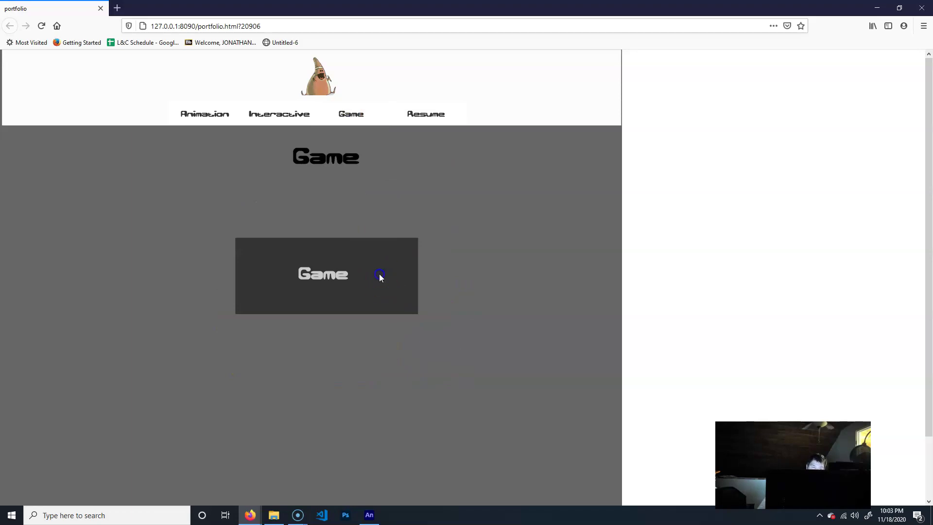
click(330, 268)
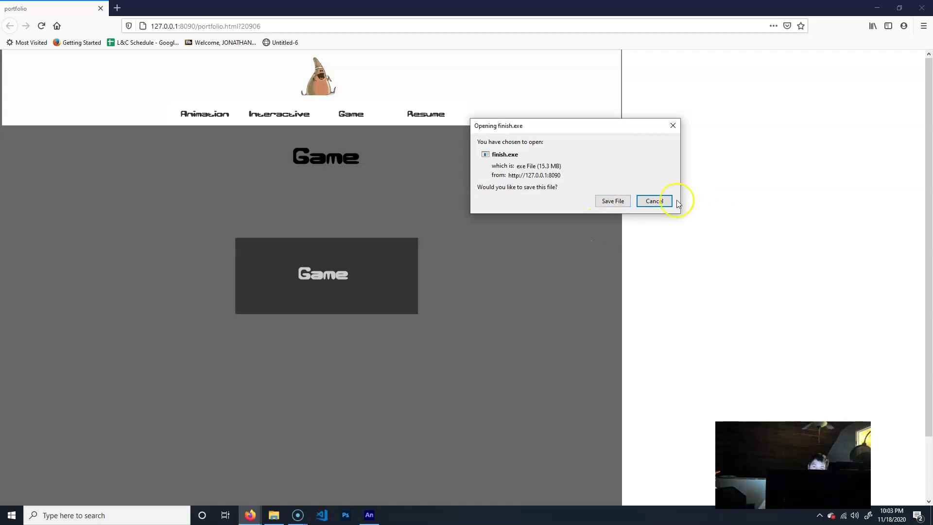
click(648, 201)
click(434, 113)
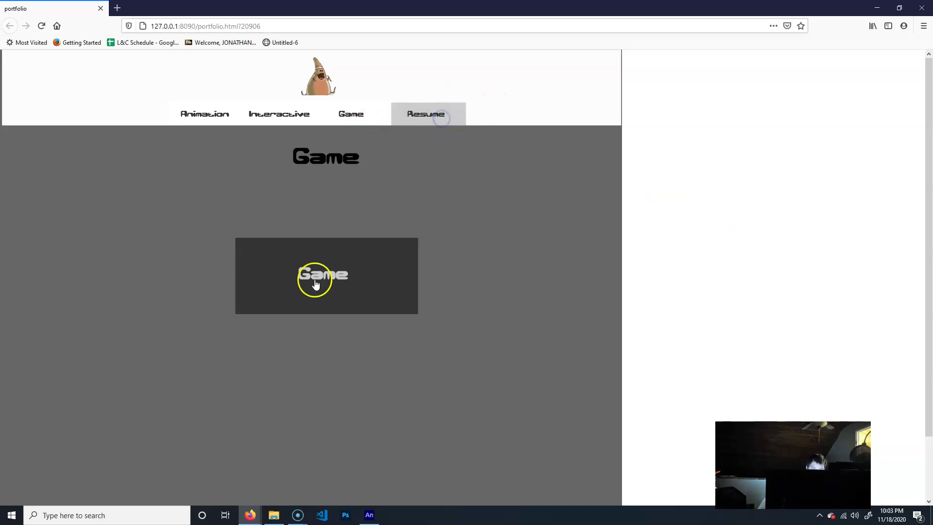
click(921, 8)
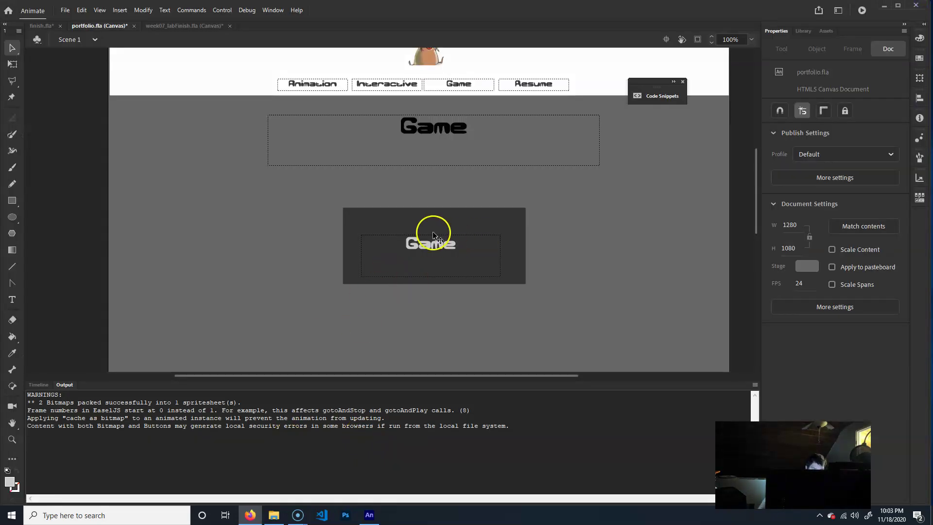
Go to the Resume page at frame 5 of the timeline and close the code snippets
click(43, 386)
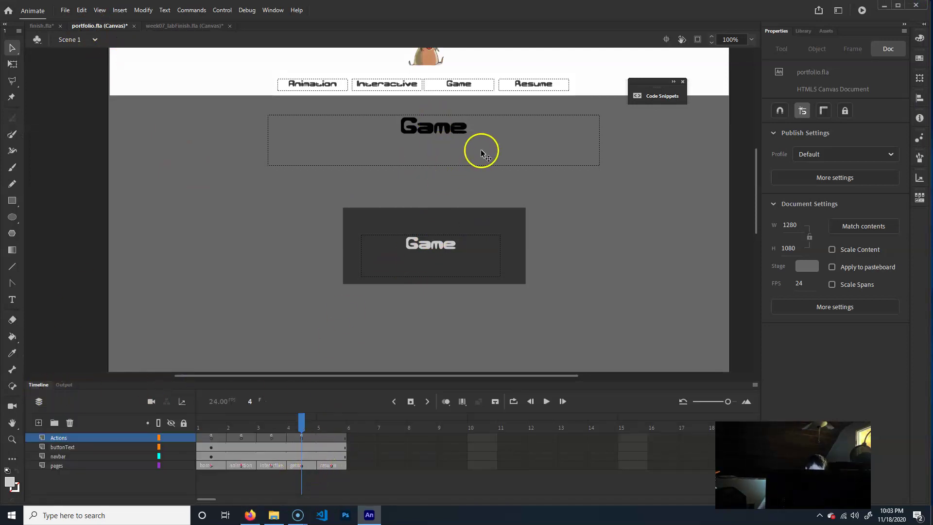
click(506, 233)
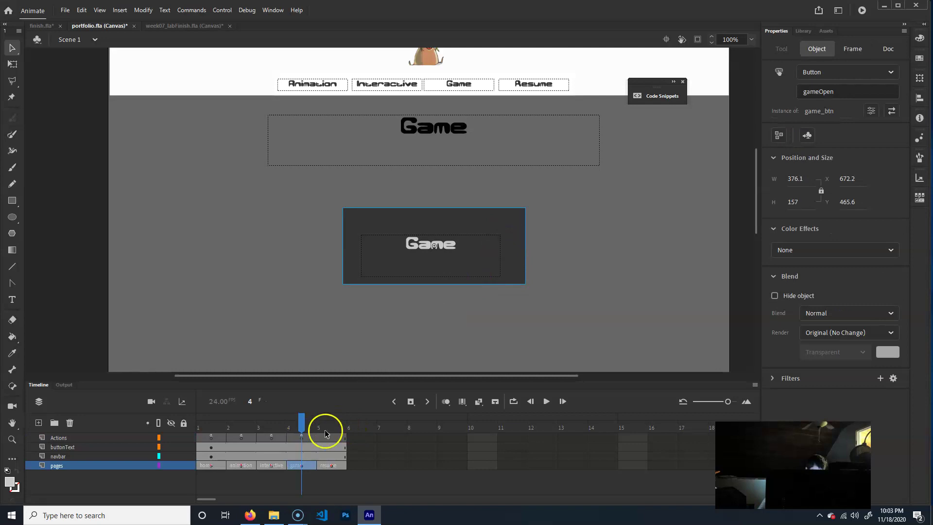
click(333, 428)
mouse_move(324, 431)
mouse_down()
mouse_move(302, 429)
mouse_move(336, 424)
mouse_move(285, 423)
mouse_move(318, 422)
mouse_move(302, 426)
mouse_move(329, 434)
mouse_up()
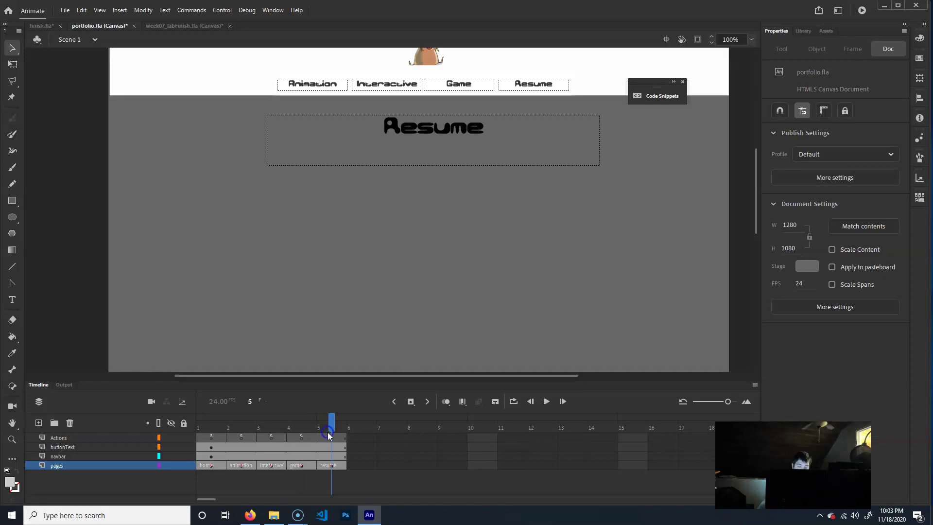
click(683, 82)
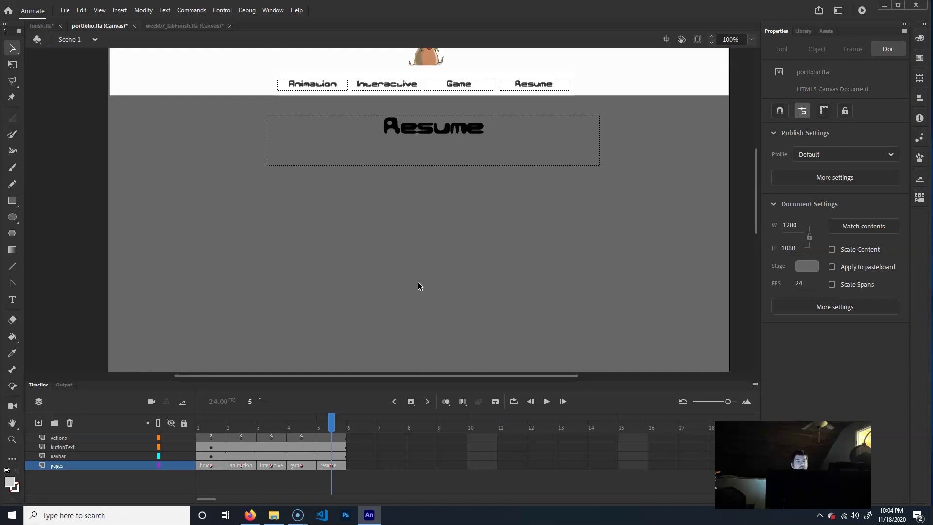
scroll(447, 291, up, 4)
scroll(469, 246, down, 4)
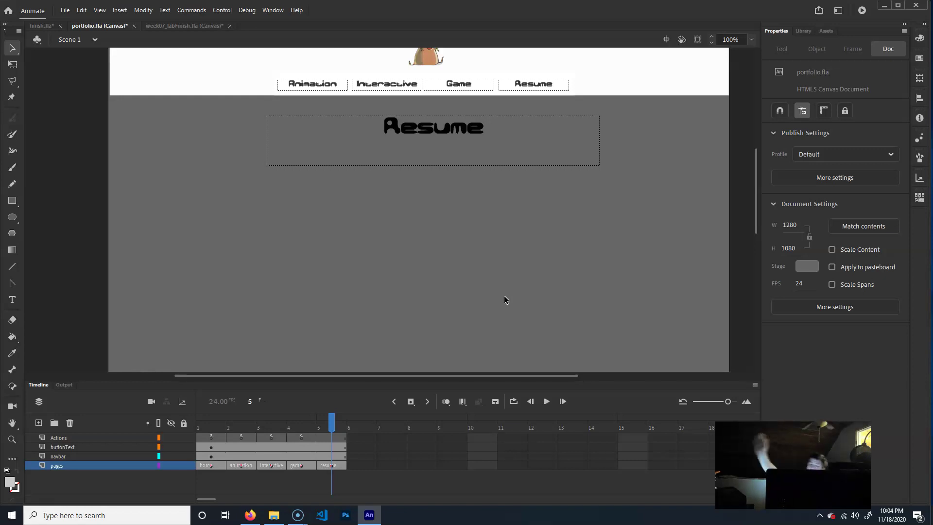
click(537, 148)
Minimize the Animate window and move the portfolio folder window aside to uncover the portfolio folder on the desktop
click(864, 5)
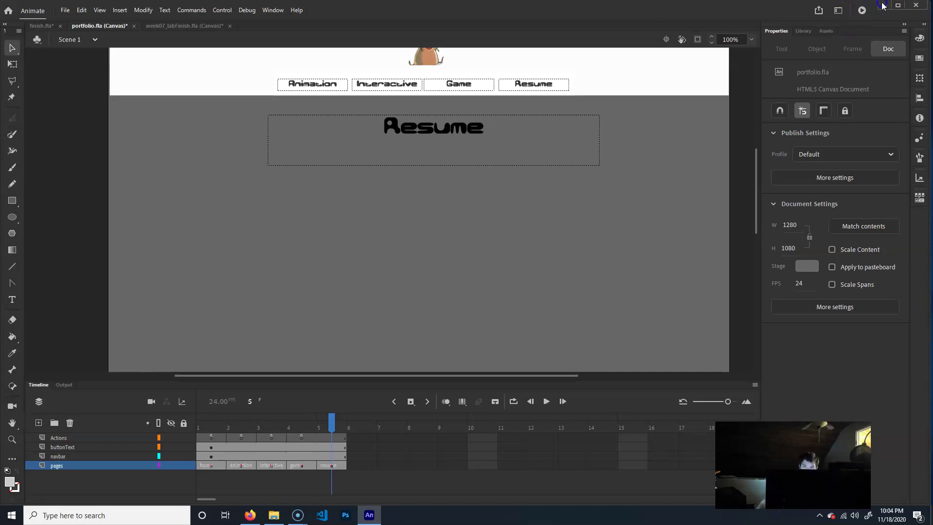
click(883, 5)
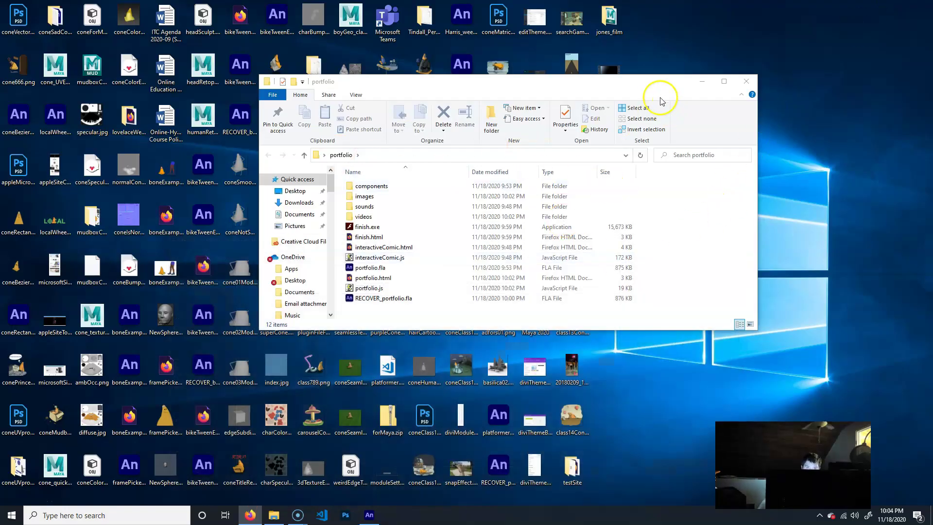
drag(548, 83, 287, 83)
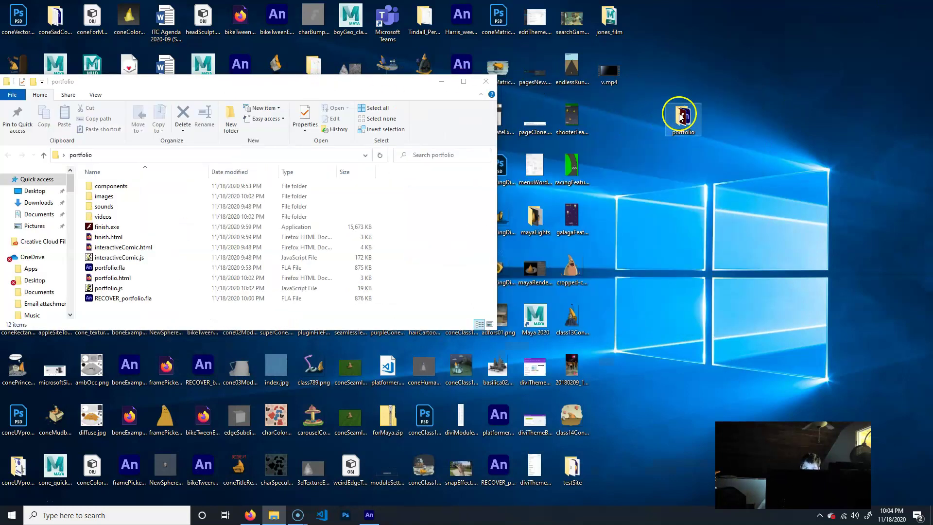
click(679, 128)
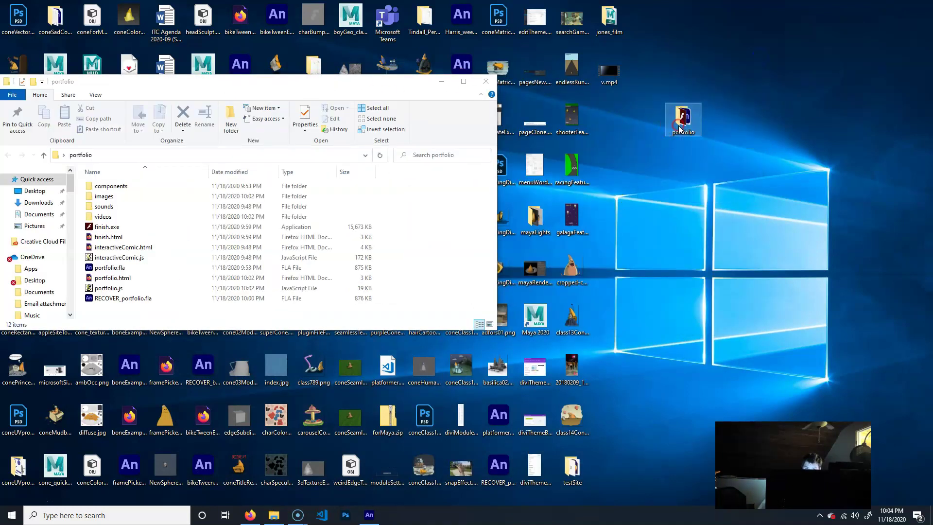
right_click(700, 129)
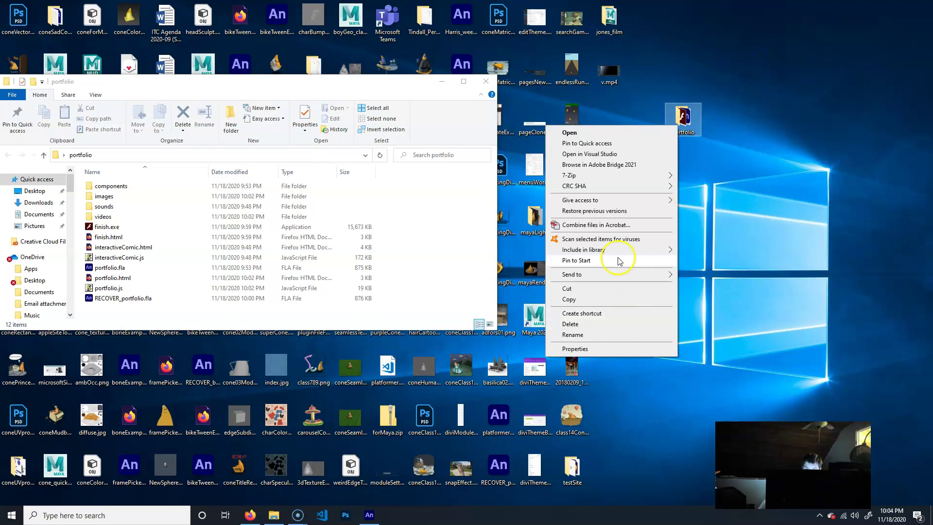
click(802, 124)
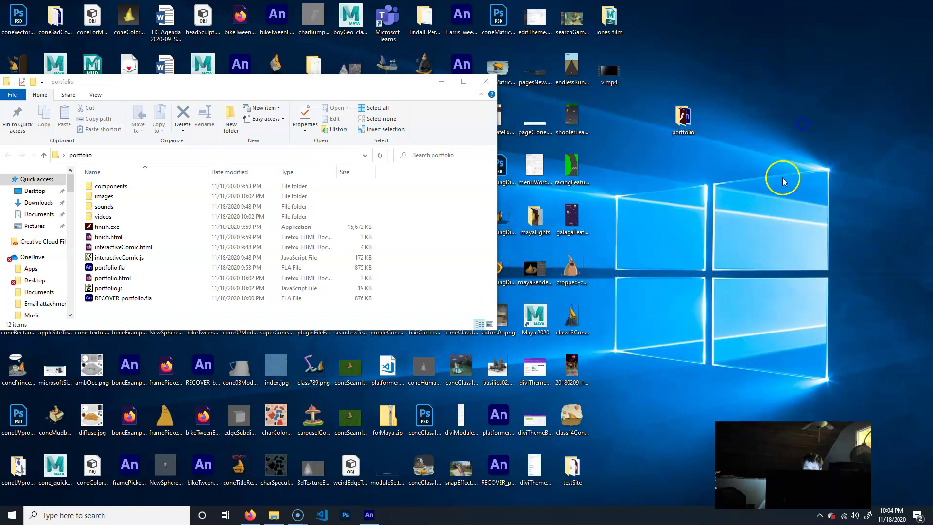
Maximize the portfolio folder window and select both portfolio.fla and RECOVER_portfolio.fla
click(464, 81)
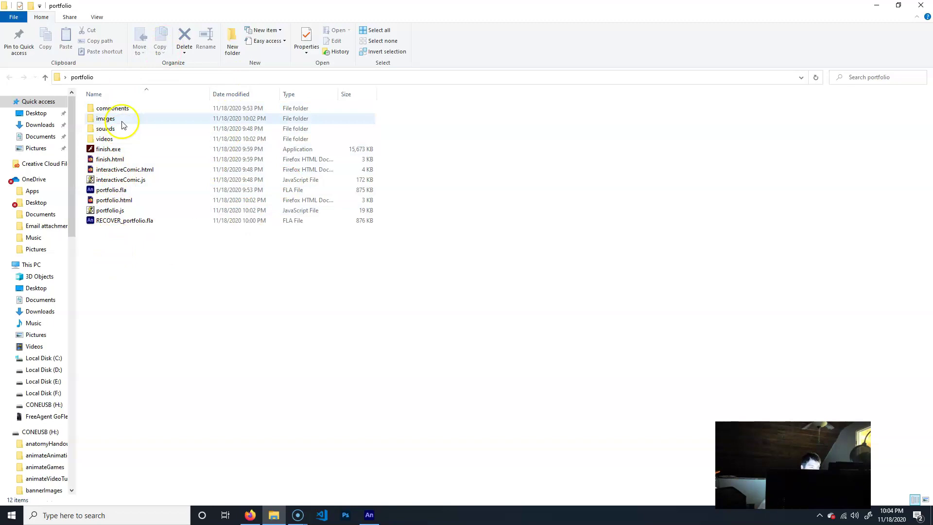
double_click(110, 189)
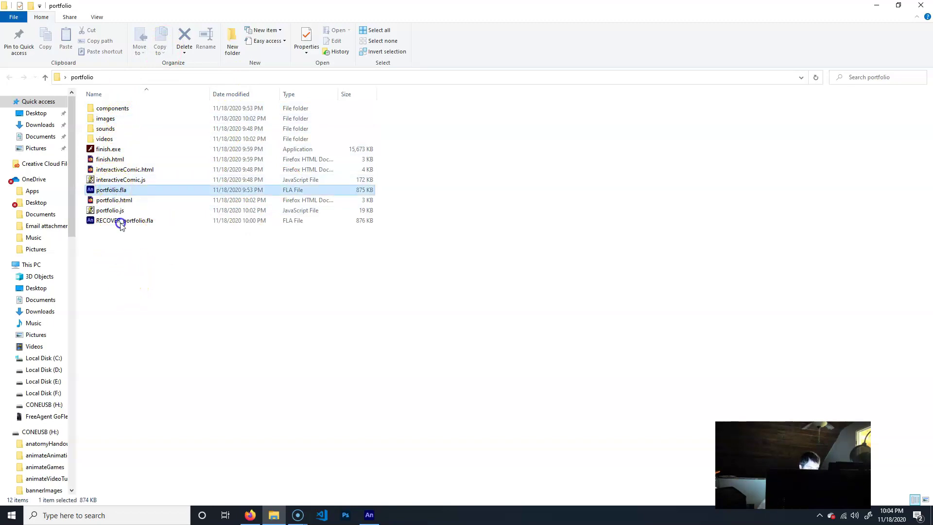
ctrl+click(130, 221)
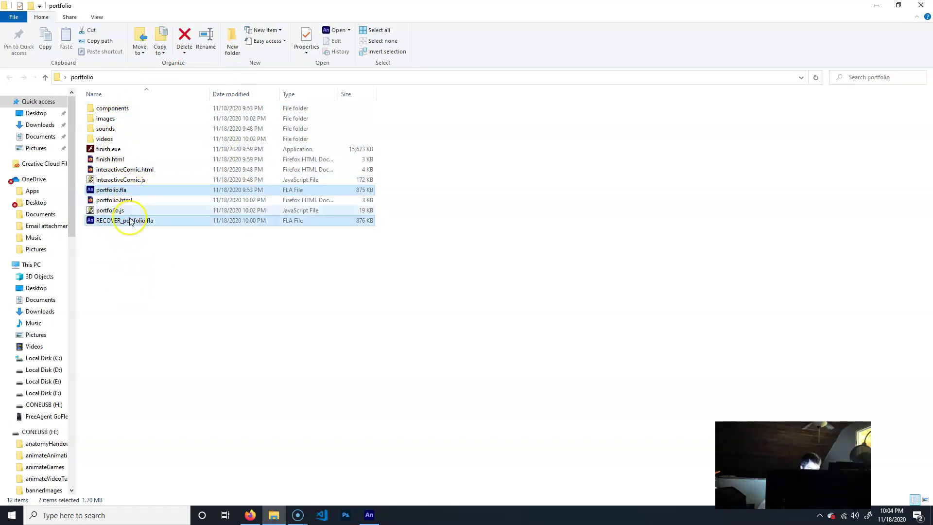